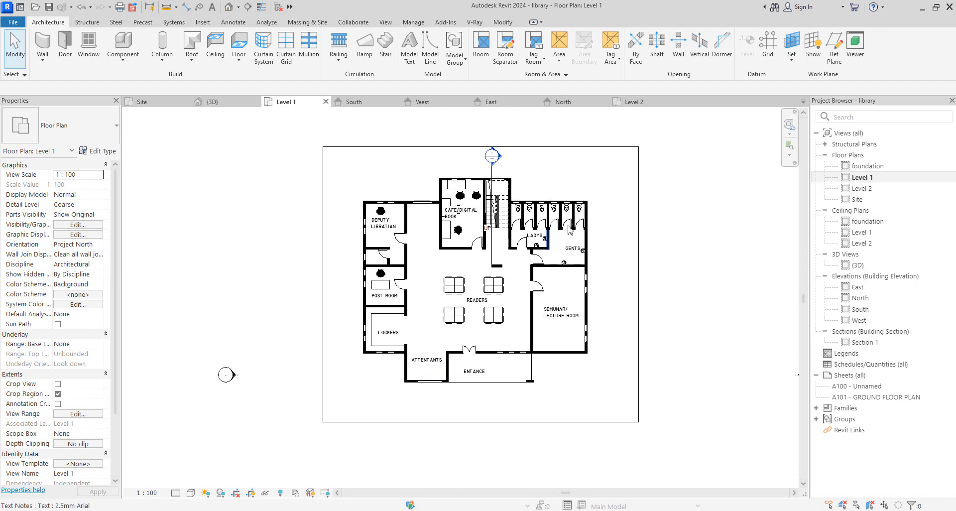
Review the Level 1 and Level 2 floor plan layouts of the library.
scroll(562, 236, "up", 3)
scroll(419, 243, "up", 2)
scroll(513, 233, "down", 5)
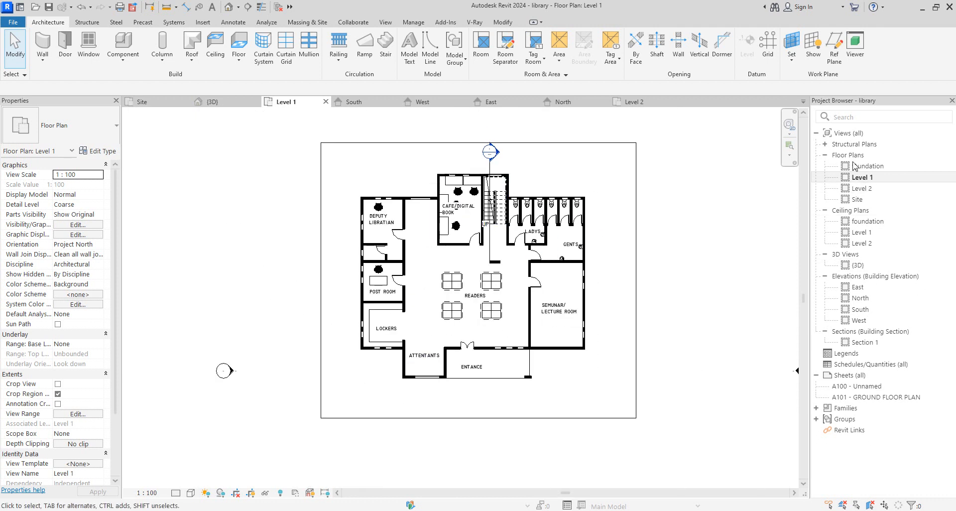
double_click(870, 189)
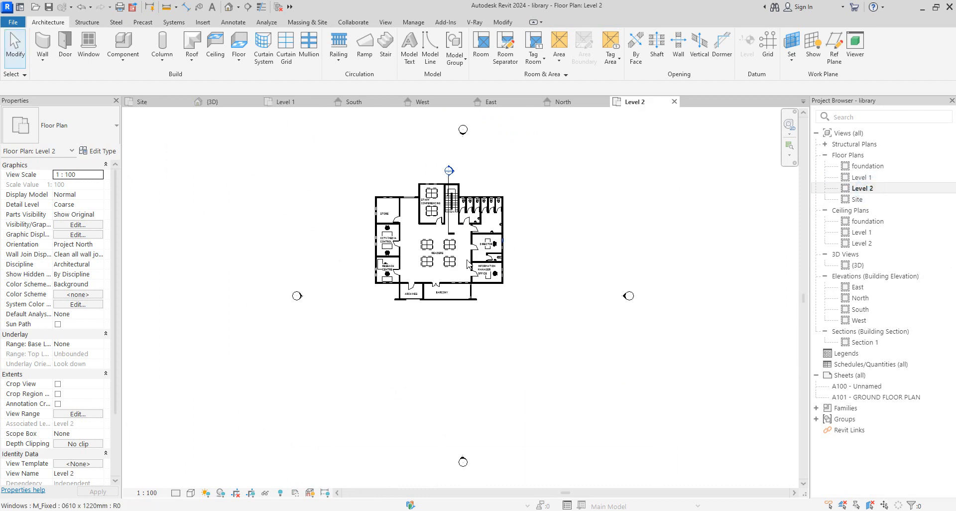
scroll(422, 269, "up", 2)
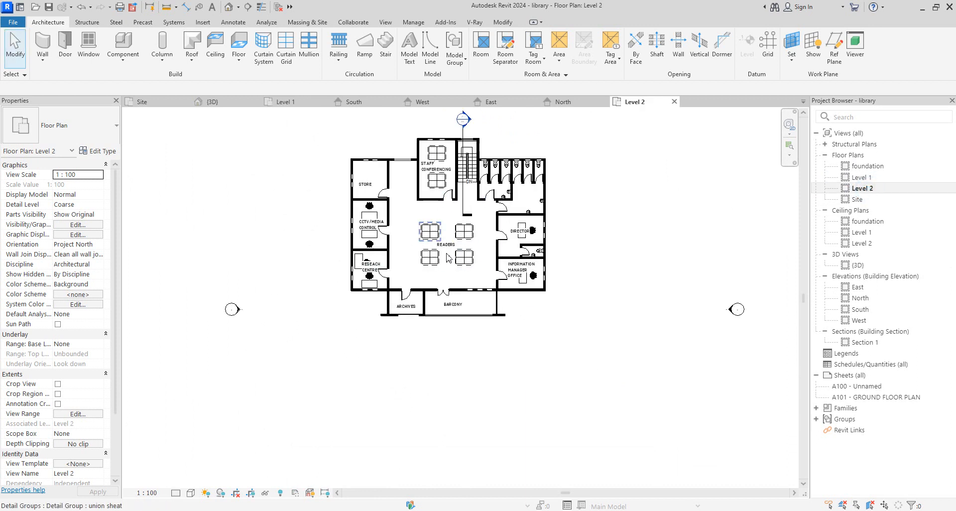
scroll(463, 214, "up", 2)
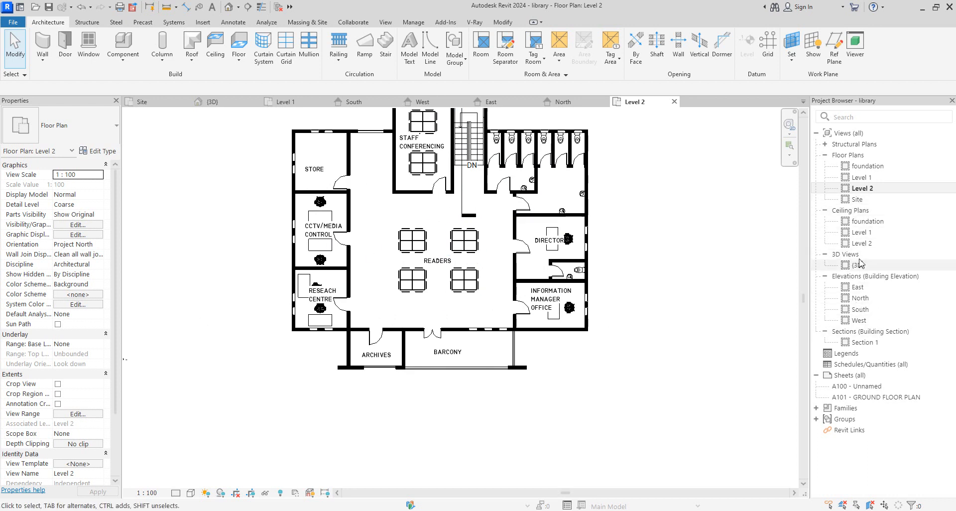
Open the South elevation and examine the roof edge, walls and facade.
double_click(860, 309)
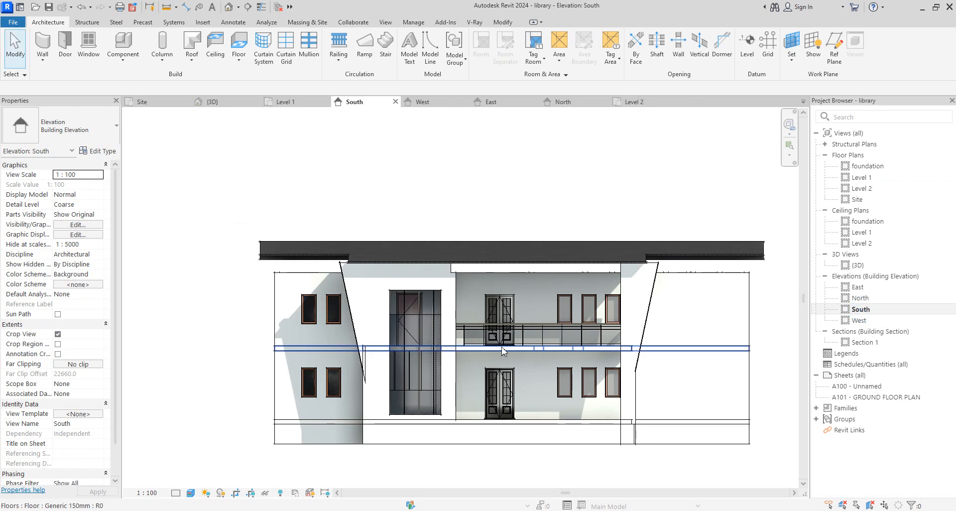
scroll(580, 274, "up", 3)
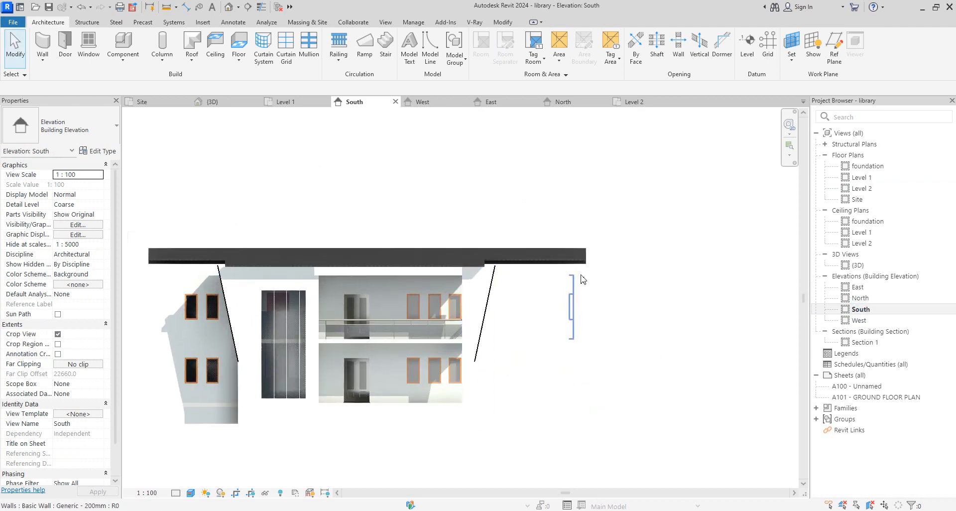
scroll(563, 265, "up", 2)
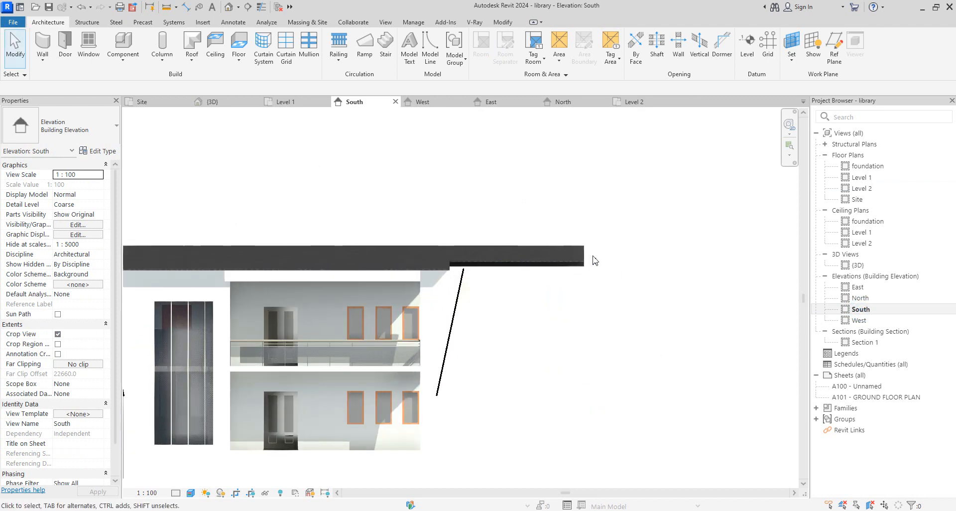
scroll(634, 267, "down", 4)
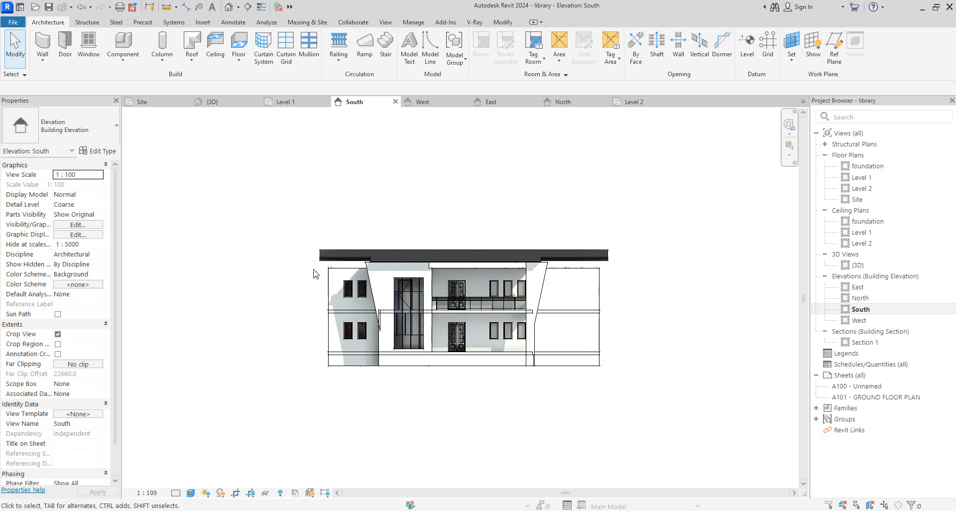
scroll(315, 269, "up", 2)
scroll(288, 278, "down", 2)
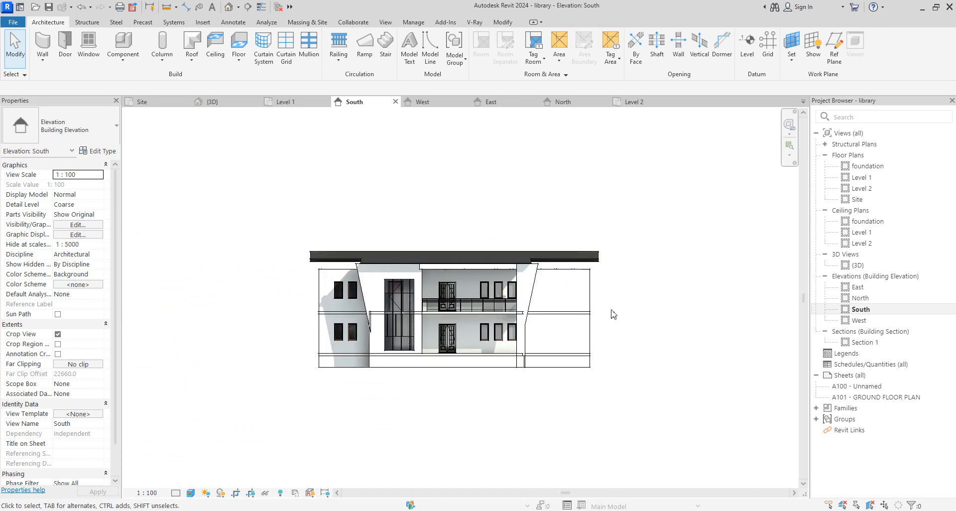
scroll(379, 279, "up", 1)
scroll(271, 304, "up", 1)
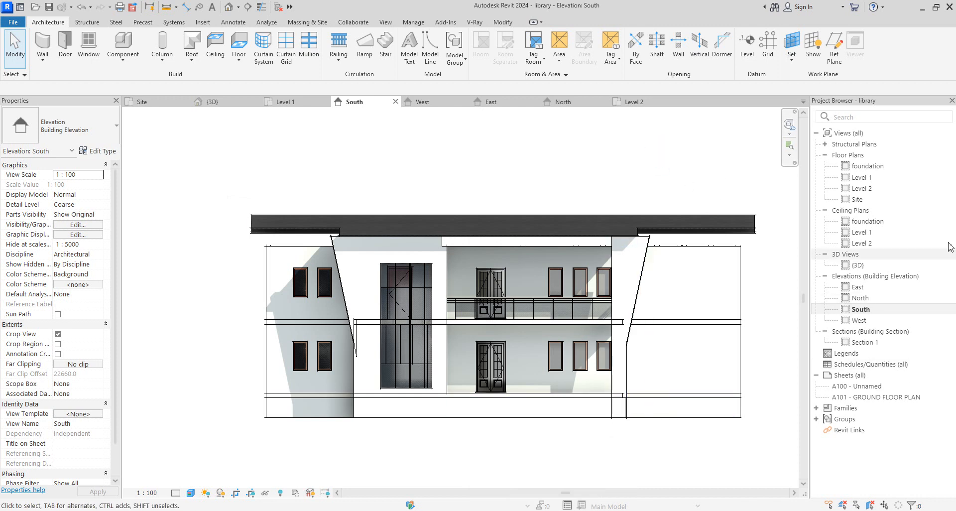
In the 3D view, open the graphics settings of the Roofing, Tile material in the main roof type's structure layer.
double_click(858, 265)
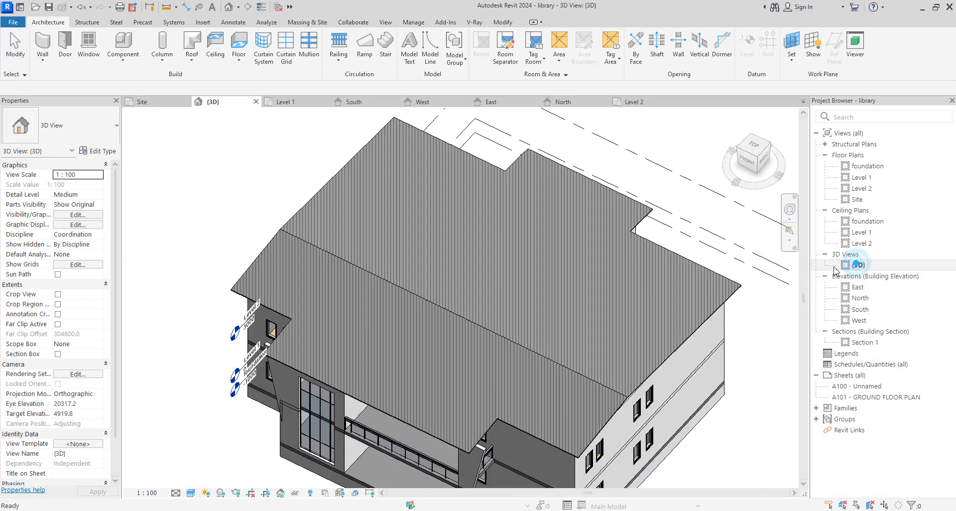
scroll(501, 349, "up", 3)
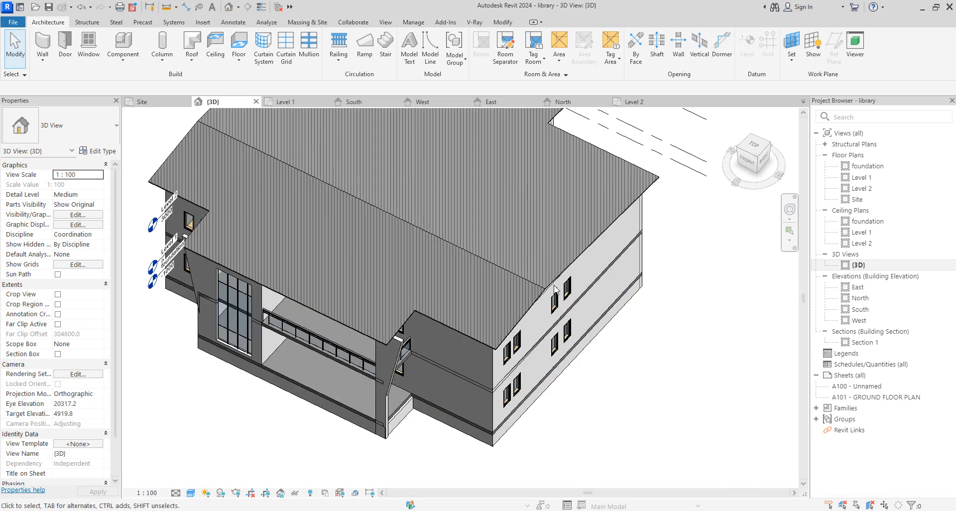
left_click(438, 266)
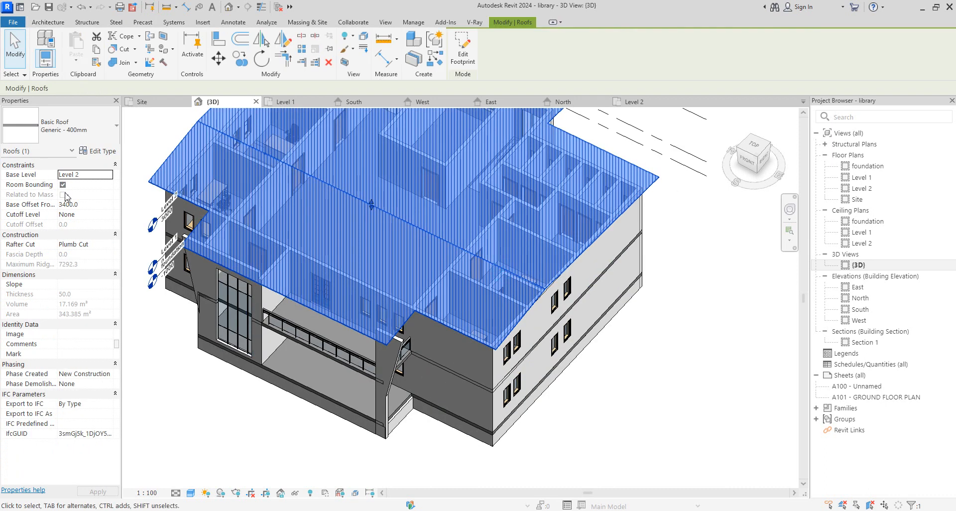
left_click(95, 151)
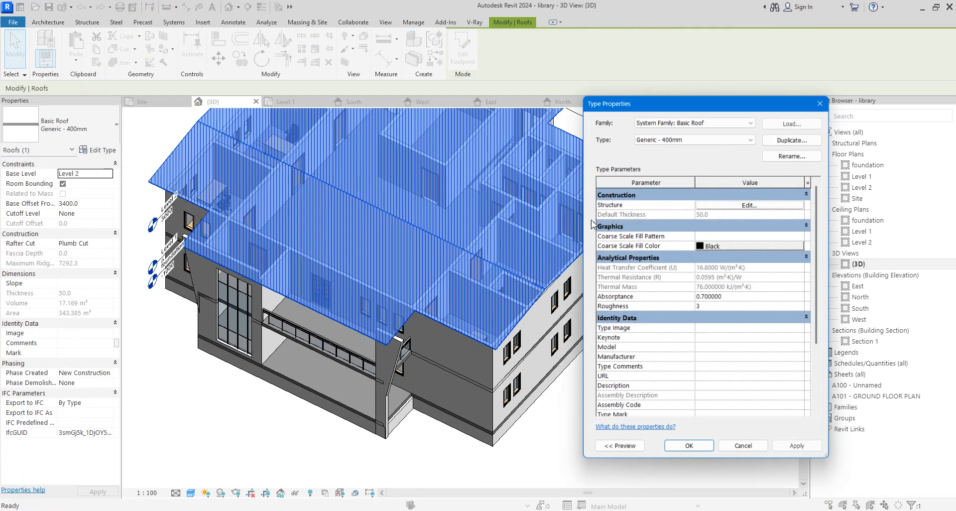
left_click(753, 204)
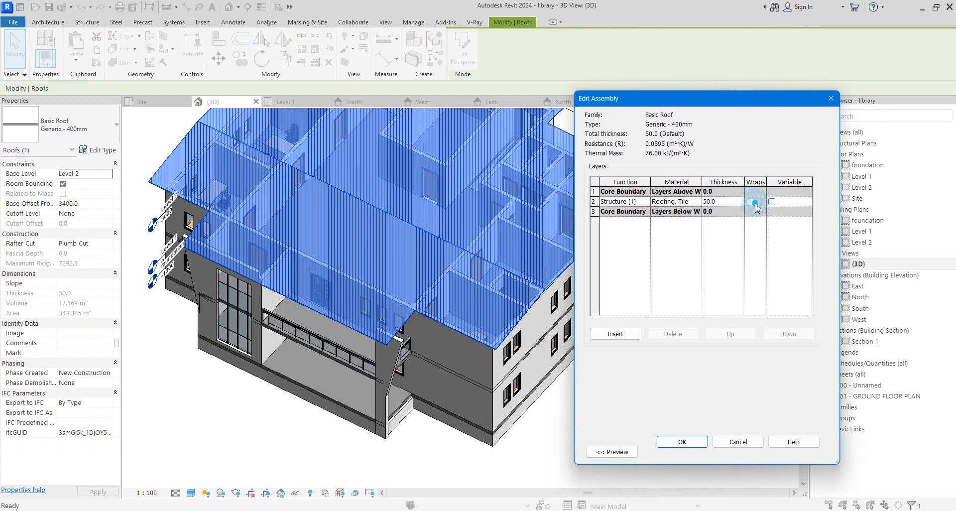
left_click(699, 201)
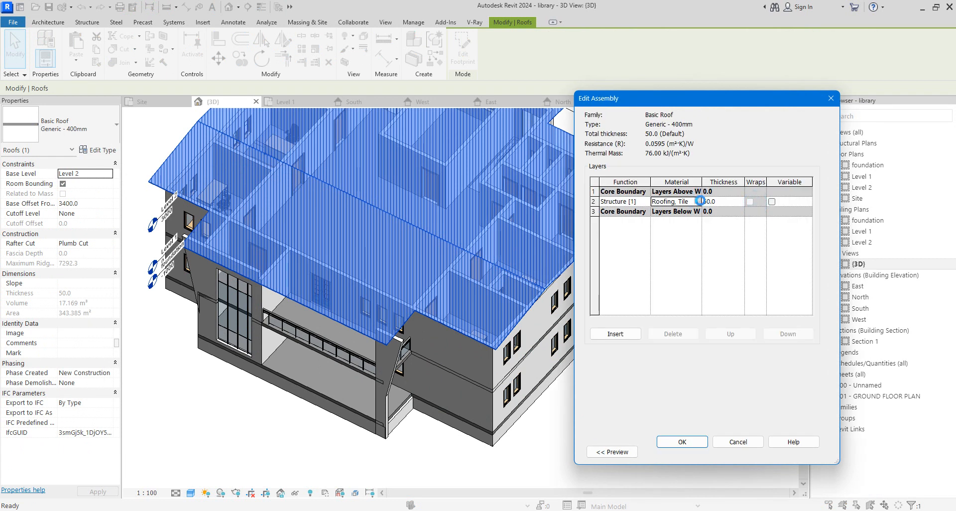
left_click(700, 201)
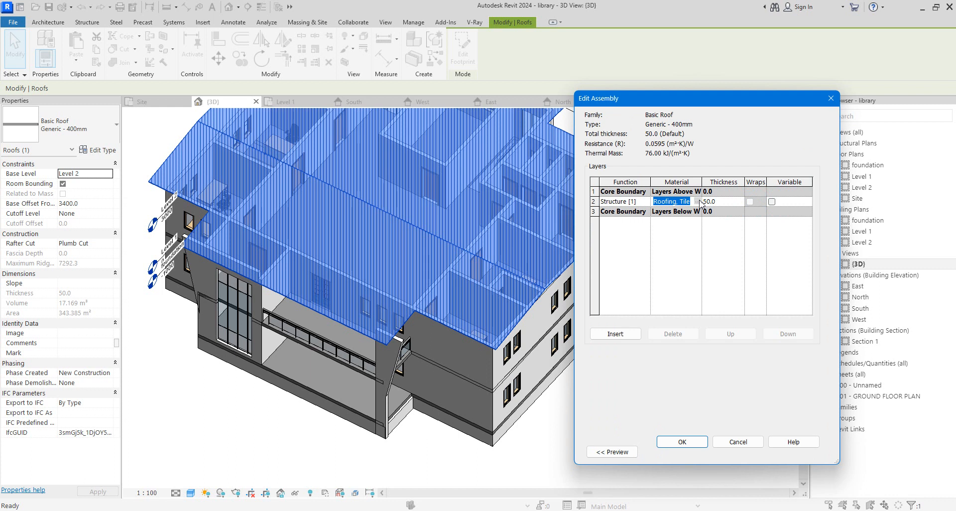
left_click(700, 200)
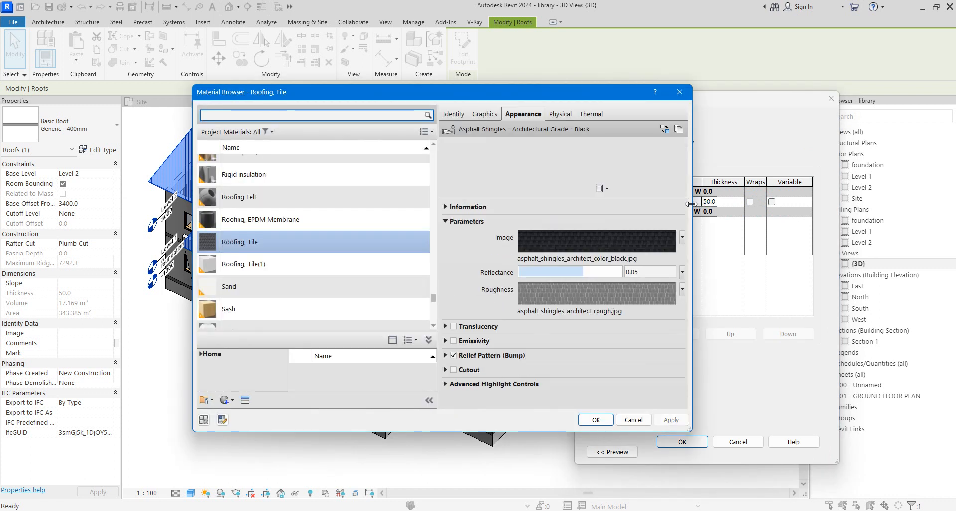
left_click(486, 118)
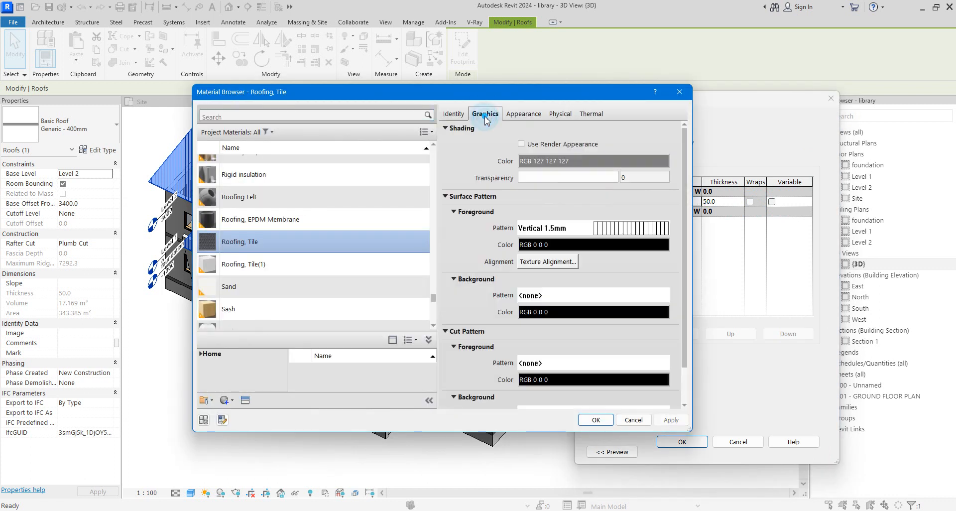
Create a model fill pattern named VERTIS for the material's surface foreground, with parallel lines at 90° and 75 mm line spacing.
left_click(631, 232)
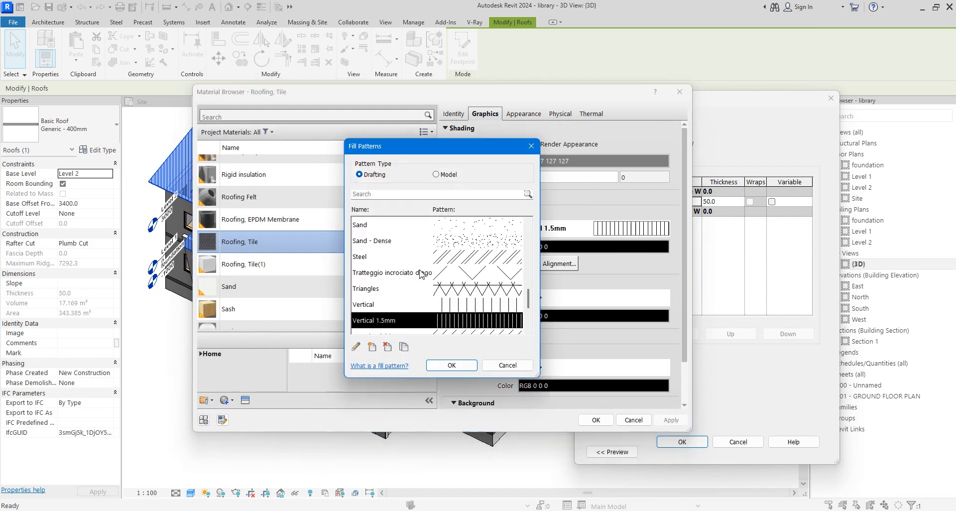
left_click(436, 176)
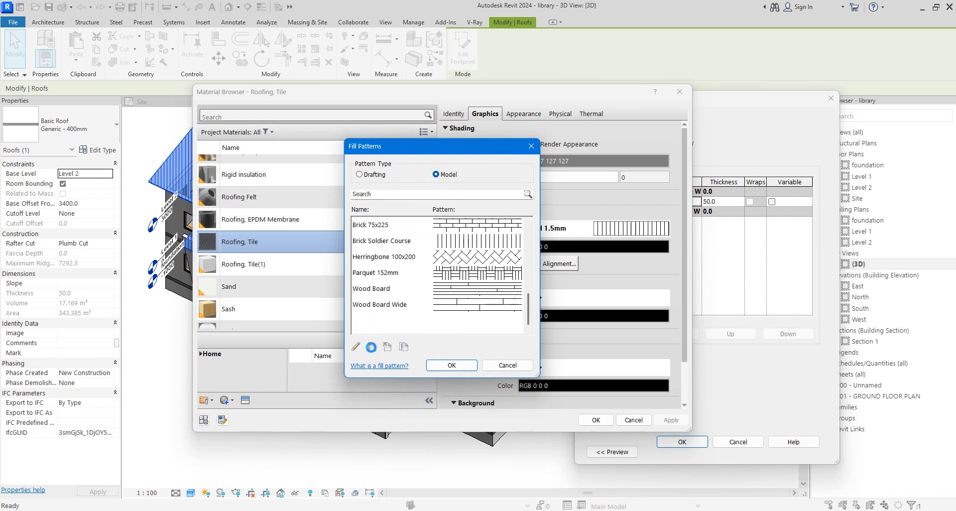
left_click(371, 347)
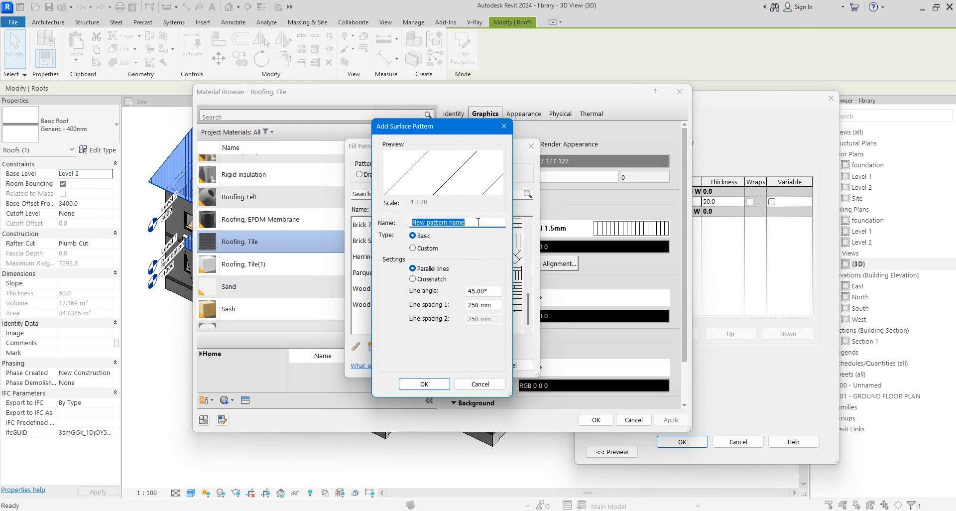
type("VERTIS")
double_click(492, 295)
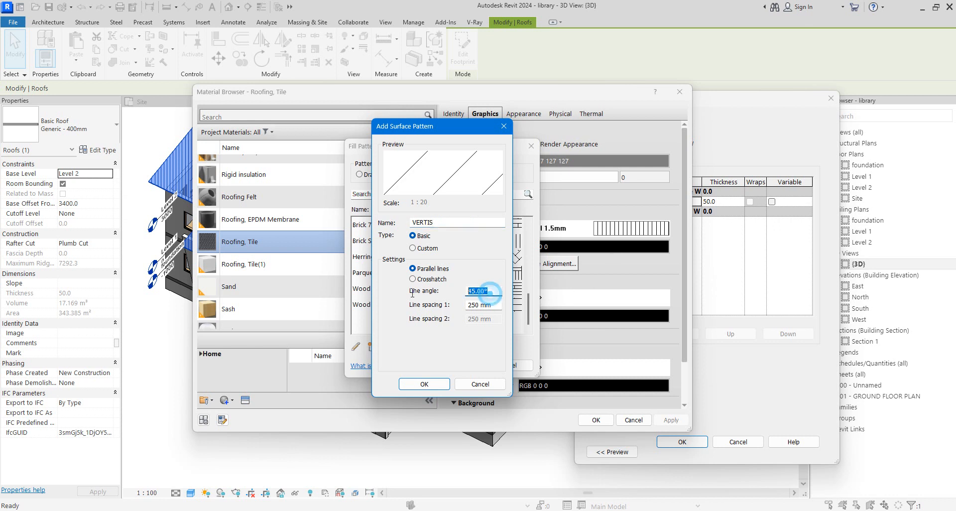
type("90")
double_click(495, 306)
type("75")
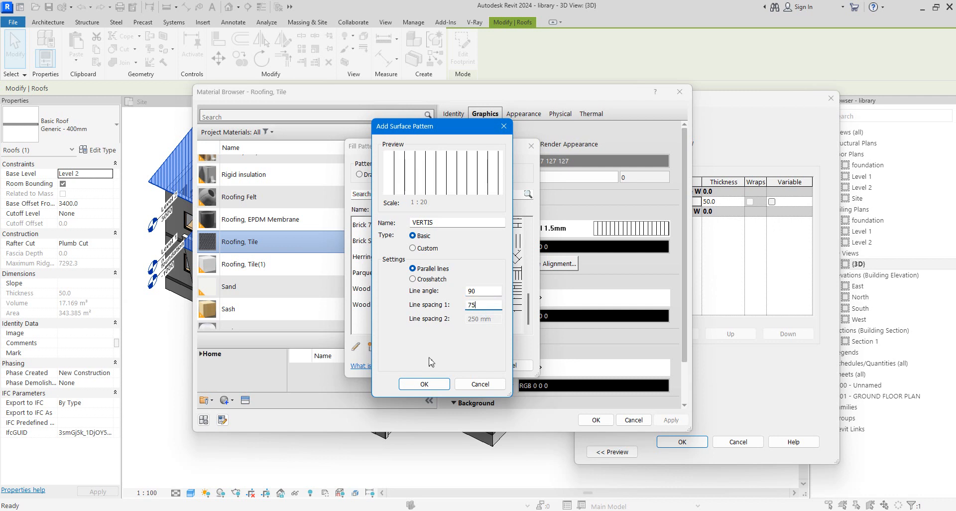
left_click(424, 384)
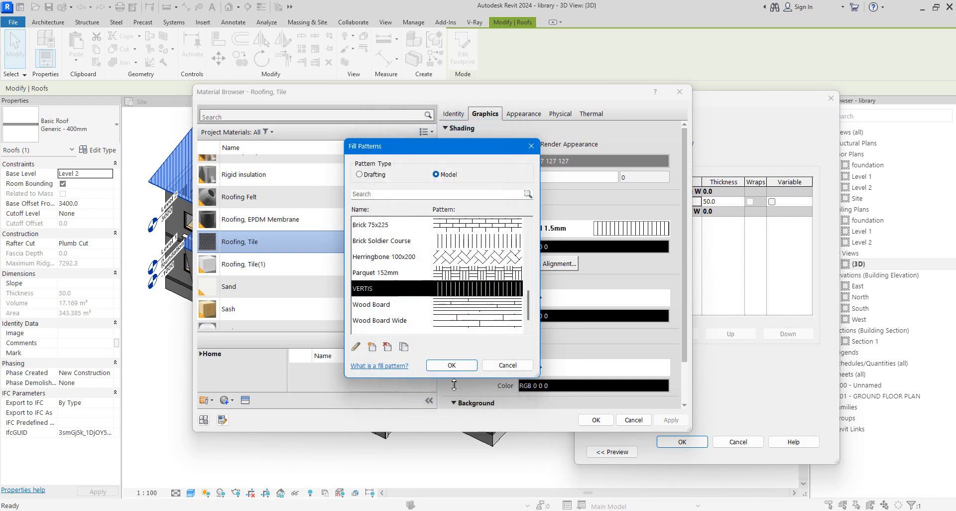
Assign the VERTIS pattern to the Roofing, Tile material's surface foreground and accept the material and roof type changes.
left_click(453, 366)
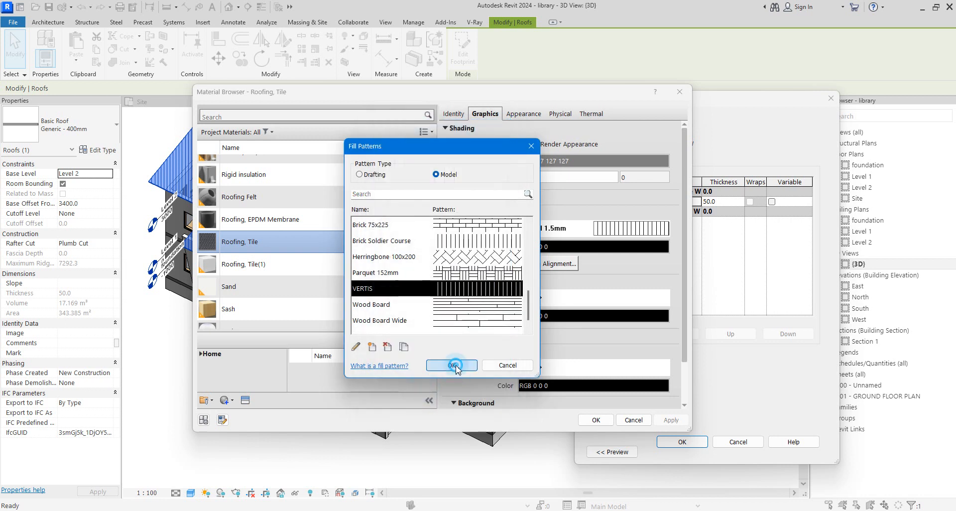
left_click(596, 420)
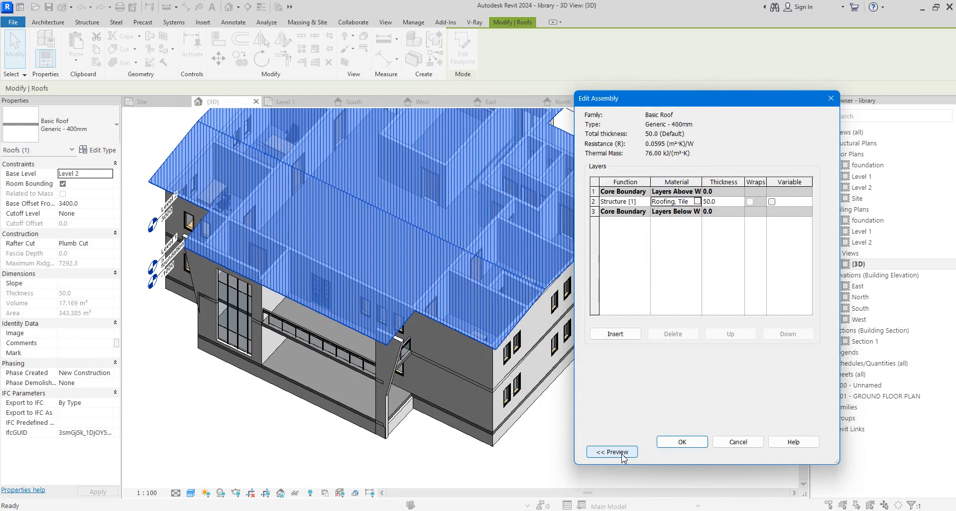
left_click(679, 443)
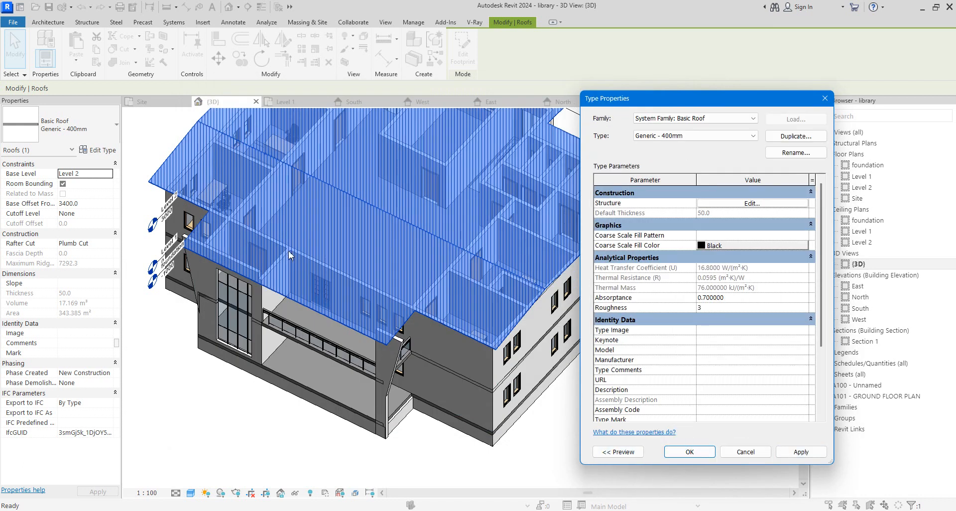
left_click(690, 452)
left_click(641, 454)
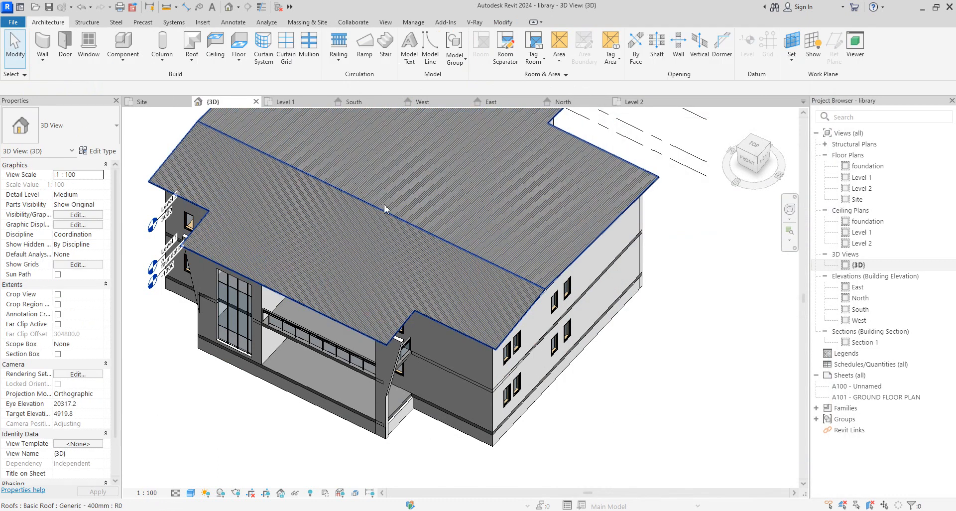
Examine the roof's surface pattern and the building's front and side walls in the 3D view.
scroll(384, 239, "up", 8)
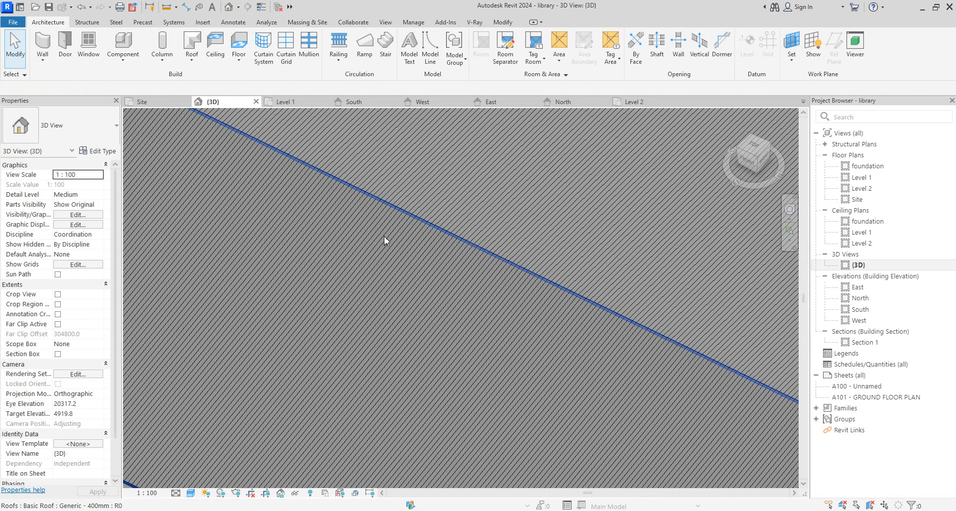
scroll(385, 239, "down", 6)
left_click(603, 371)
scroll(385, 289, "up", 2)
scroll(529, 371, "down", 2)
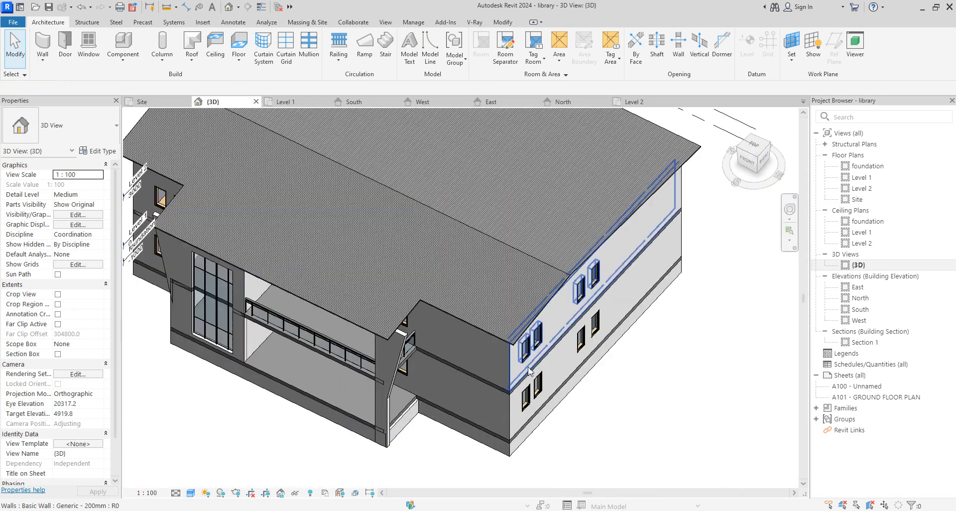
scroll(695, 170, "up", 4)
scroll(483, 333, "down", 4)
scroll(460, 295, "up", 3)
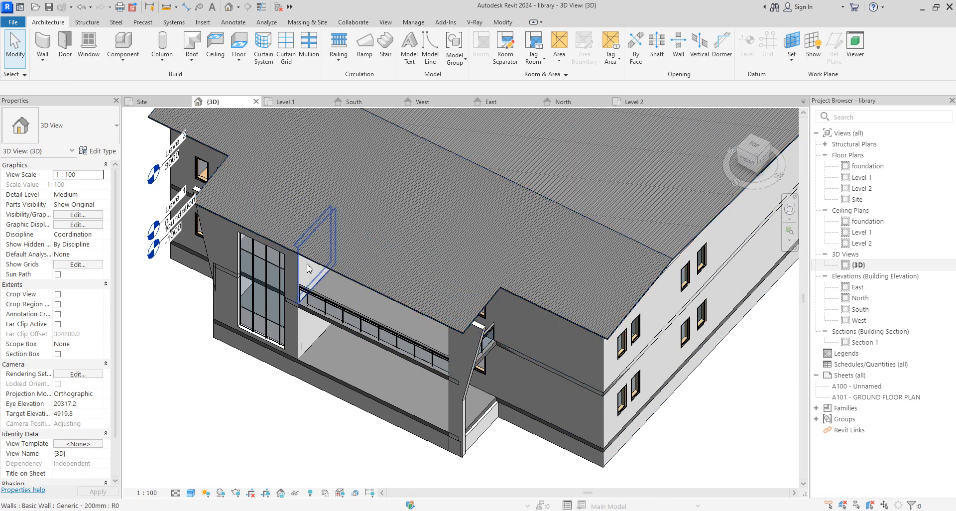
scroll(234, 215, "down", 2)
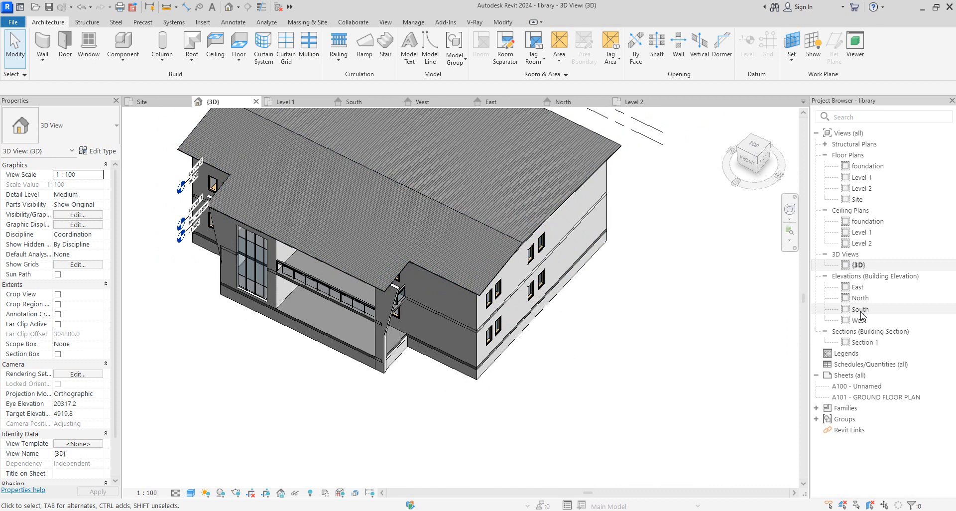
In the South elevation, copy the main roof straight down about 50 mm to sit directly beneath the original.
double_click(860, 310)
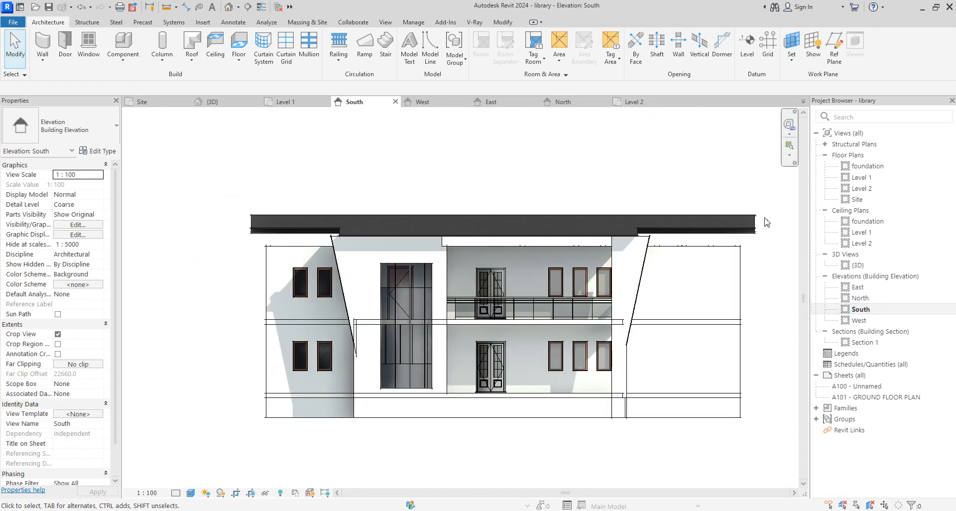
scroll(768, 223, "up", 3)
left_click(743, 243)
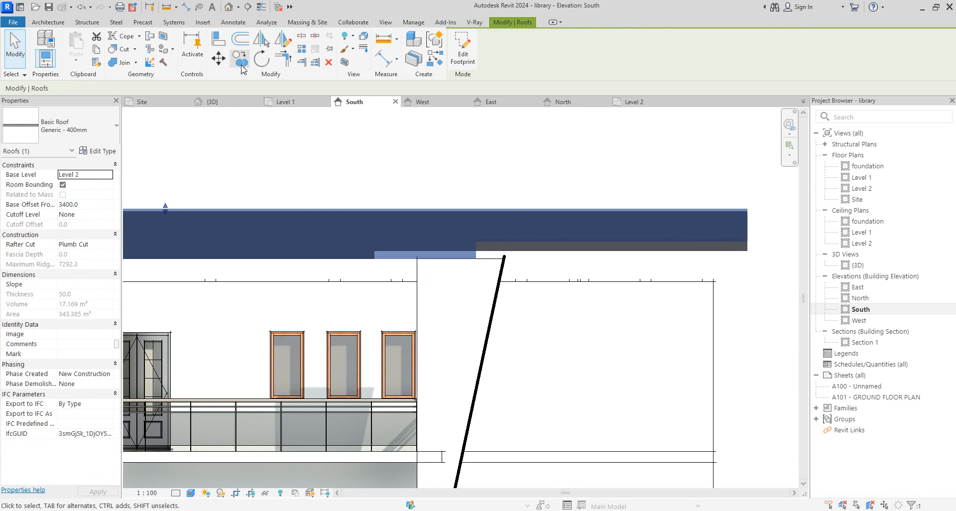
left_click(239, 58)
scroll(747, 261, "up", 5)
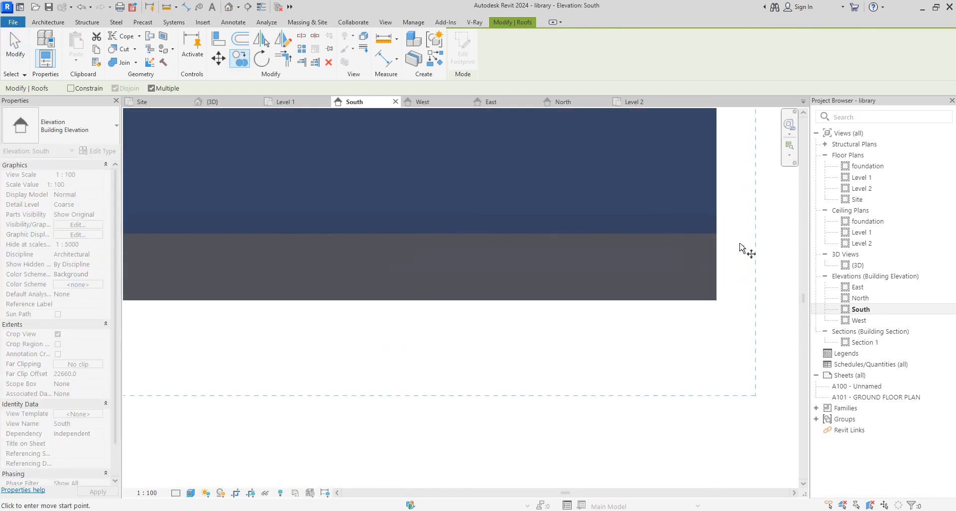
left_click(717, 213)
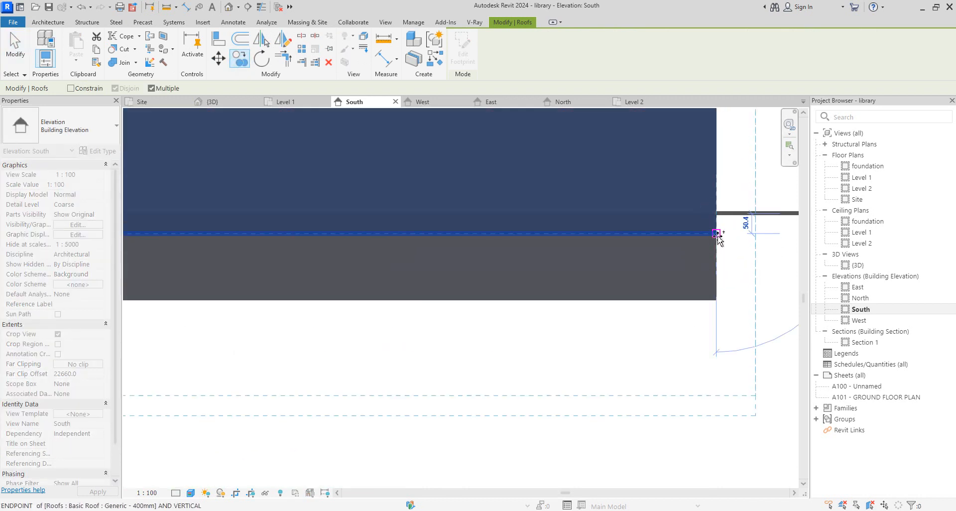
left_click(722, 234)
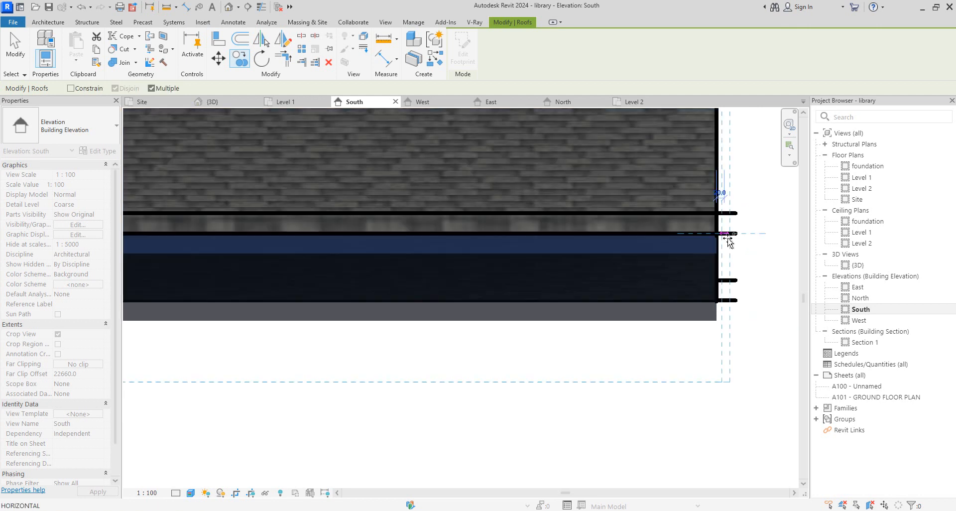
key("Escape")
Duplicate the copied roof's type as FACIAL and set its structure layer thickness to 350 mm.
left_click(92, 154)
left_click(794, 136)
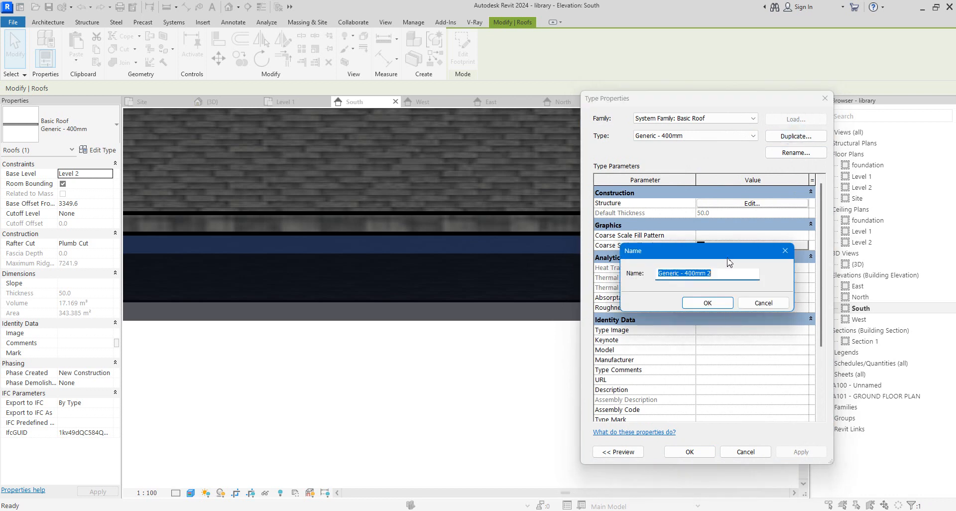
type("FACIAL")
left_click(708, 303)
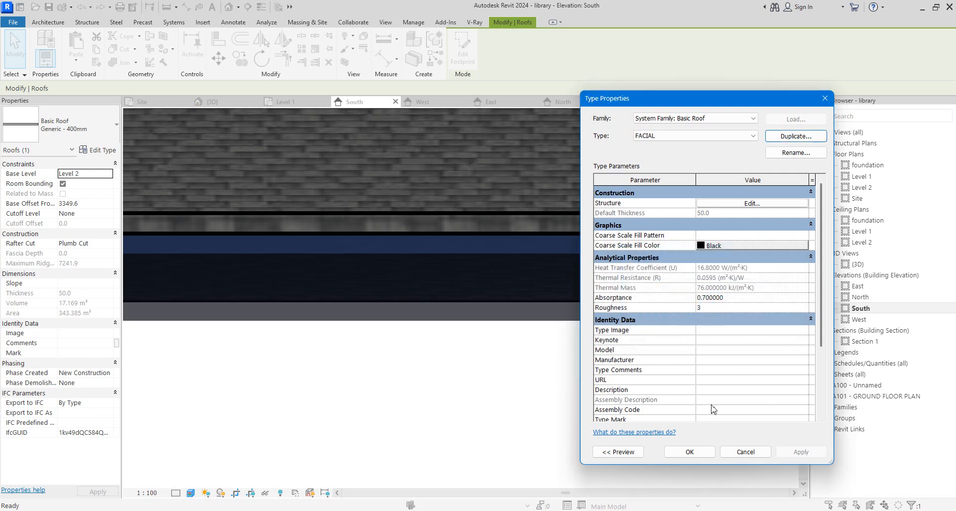
left_click(760, 203)
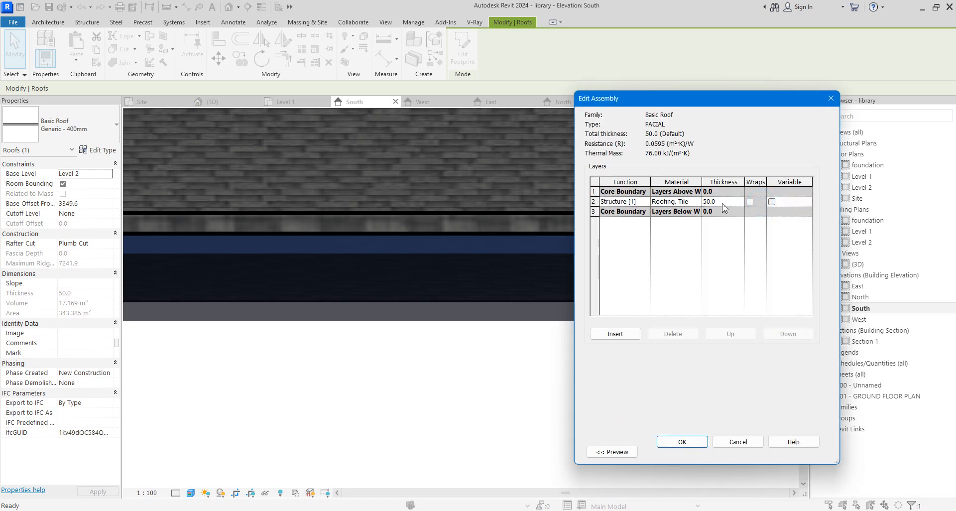
left_click(723, 202)
type("350")
Duplicate the Roofing, Tile material together with its assets for the FACIAL type's structure layer.
left_click(687, 201)
left_click(698, 202)
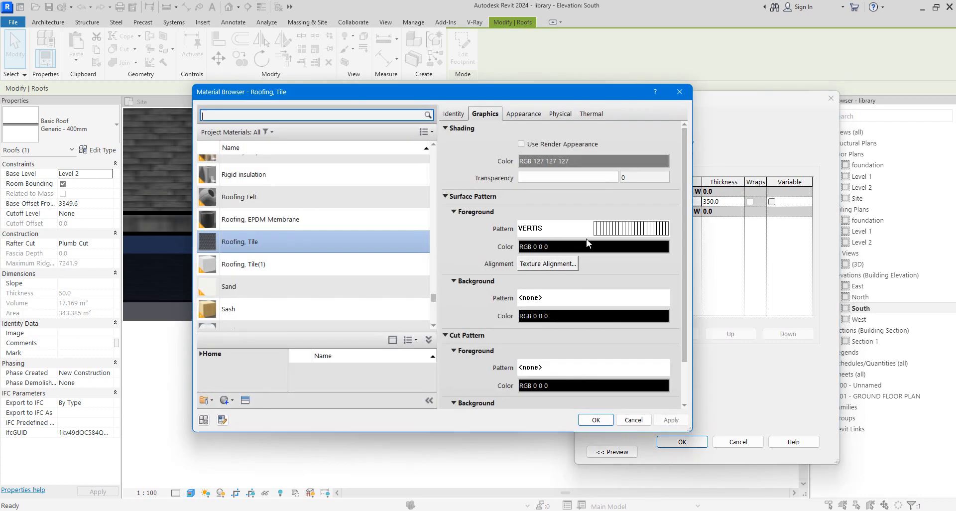
right_click(311, 243)
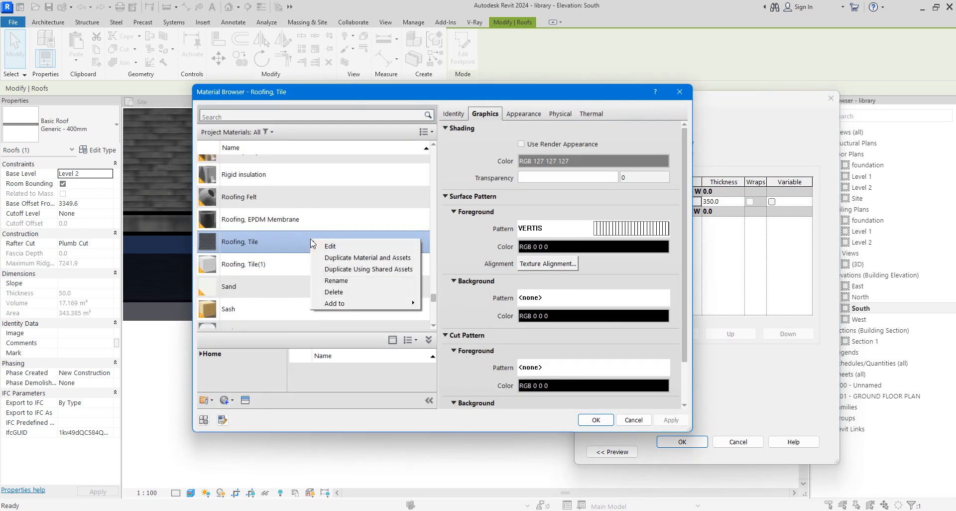
left_click(355, 258)
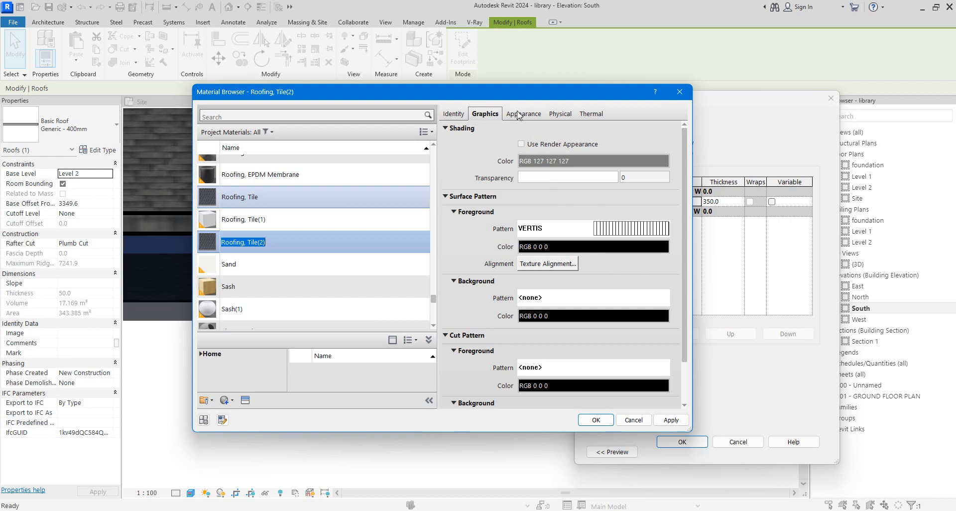
Make the duplicated material's shading use its render appearance and set its surface foreground to no pattern.
left_click(521, 144)
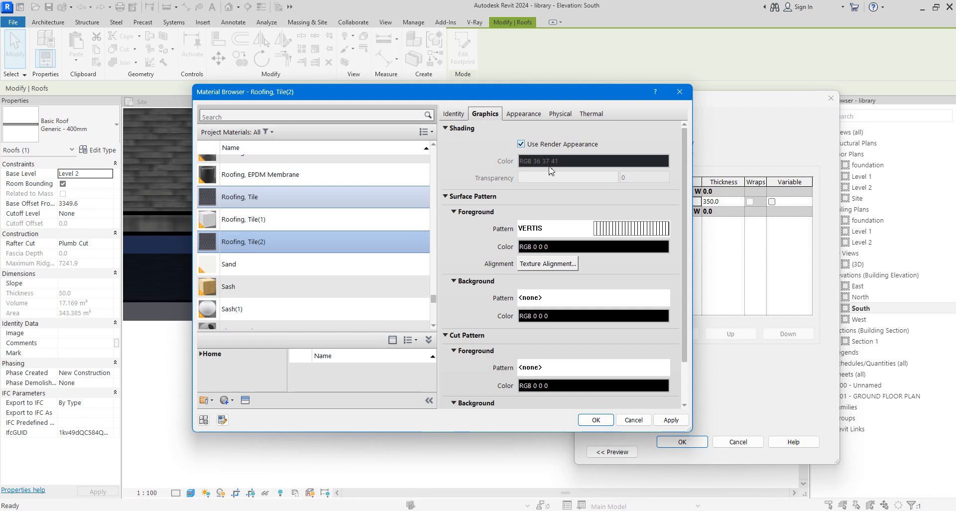
left_click(612, 228)
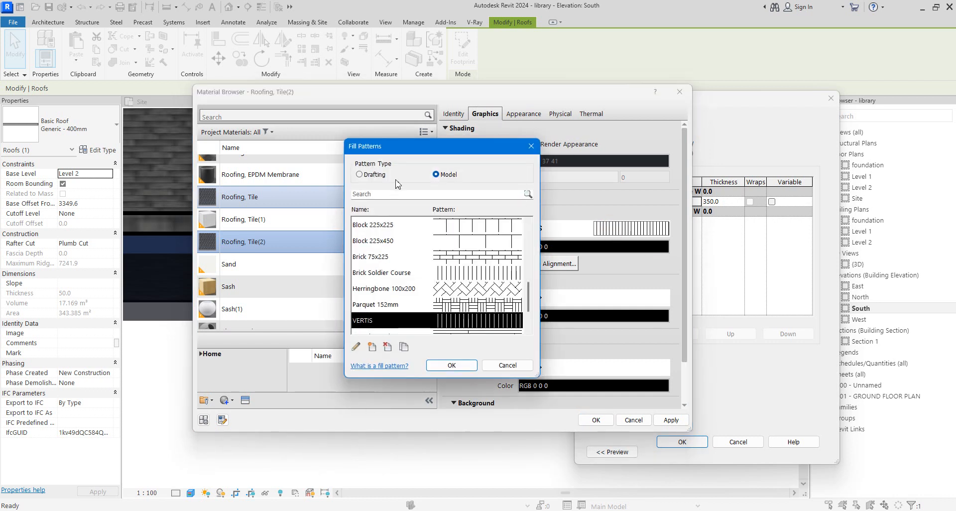
scroll(441, 284, "up", 10)
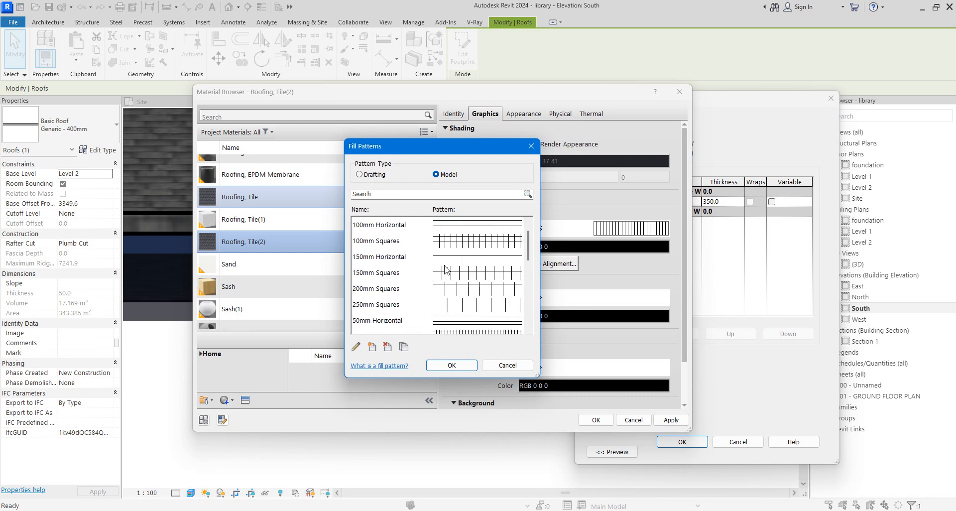
left_click(383, 227)
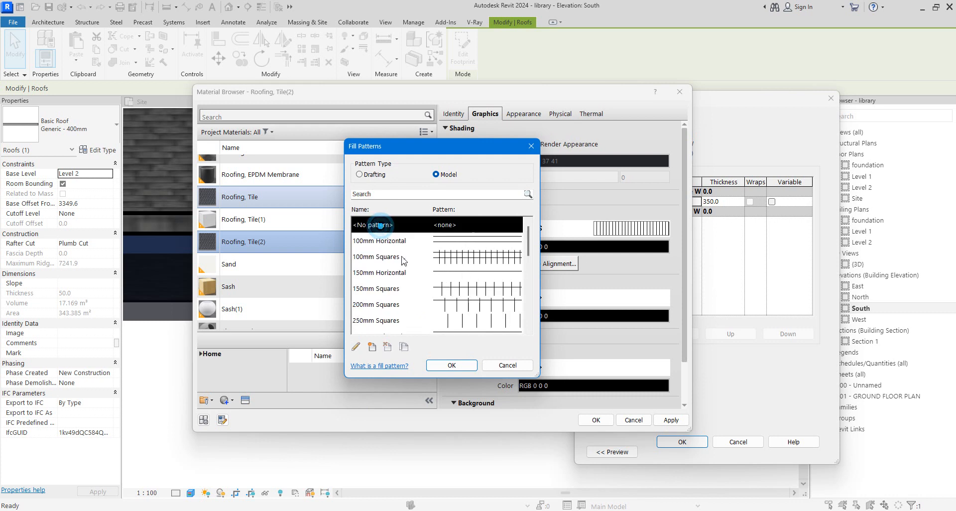
left_click(462, 366)
Replace the duplicated material's appearance with the Ice White ceramic asset and accept the material and FACIAL type changes.
left_click(513, 114)
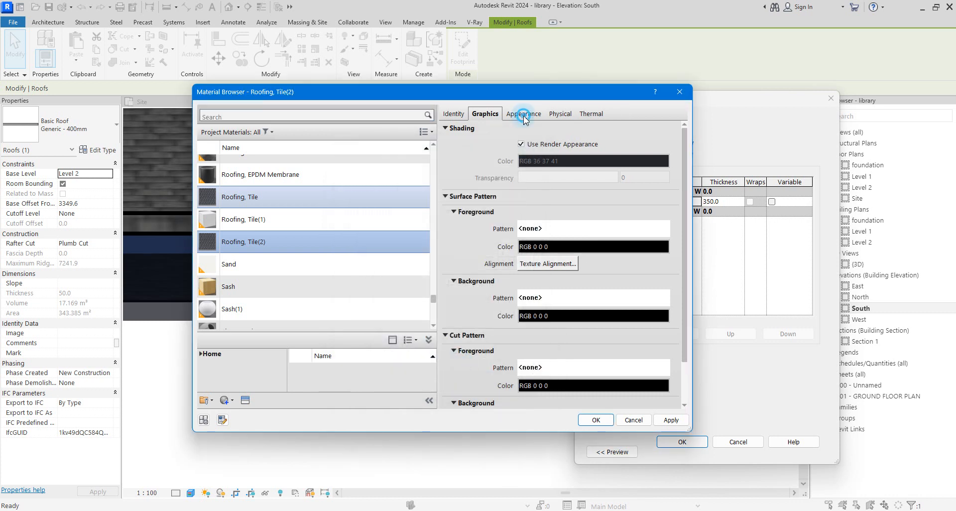
left_click(664, 131)
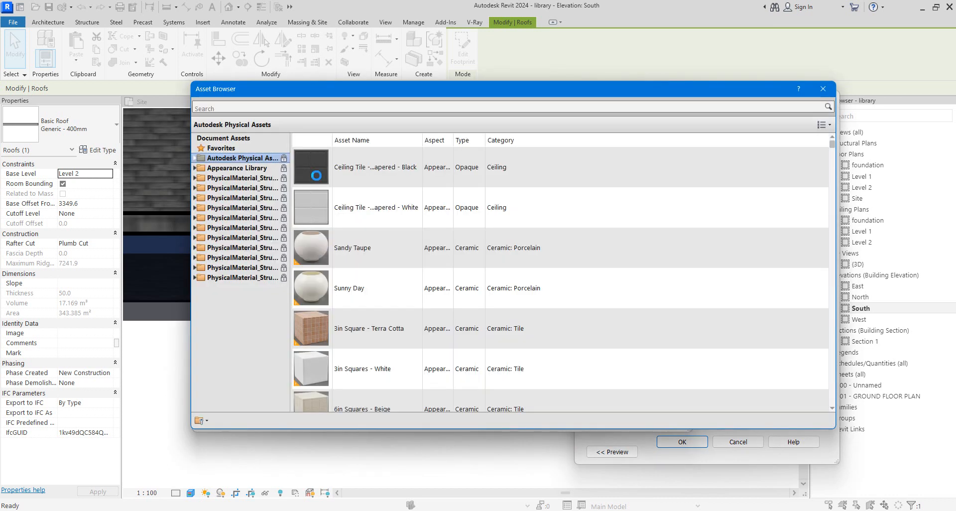
left_click(196, 166)
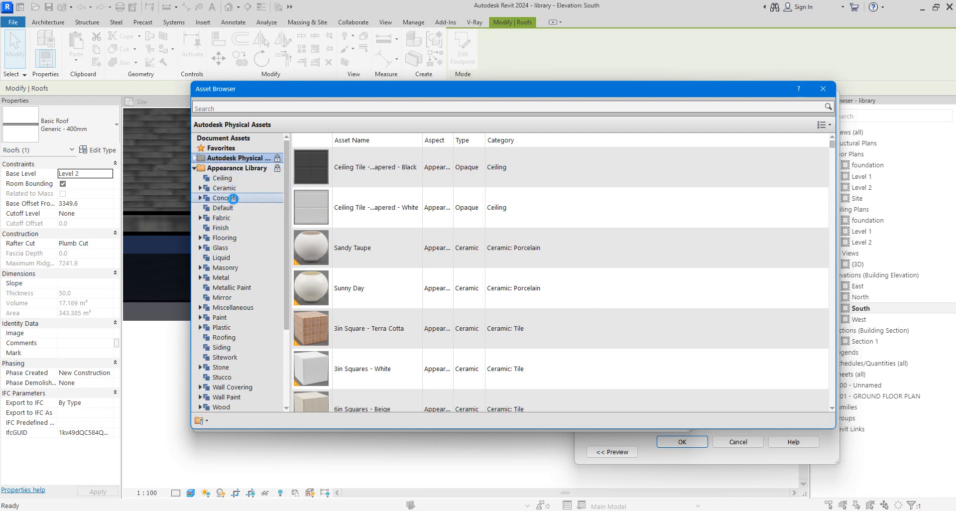
left_click(233, 188)
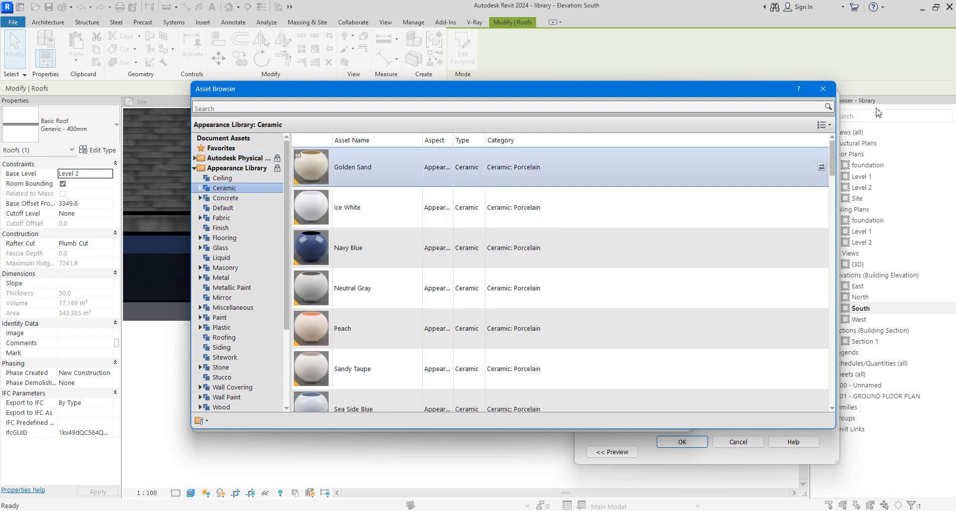
left_click(823, 90)
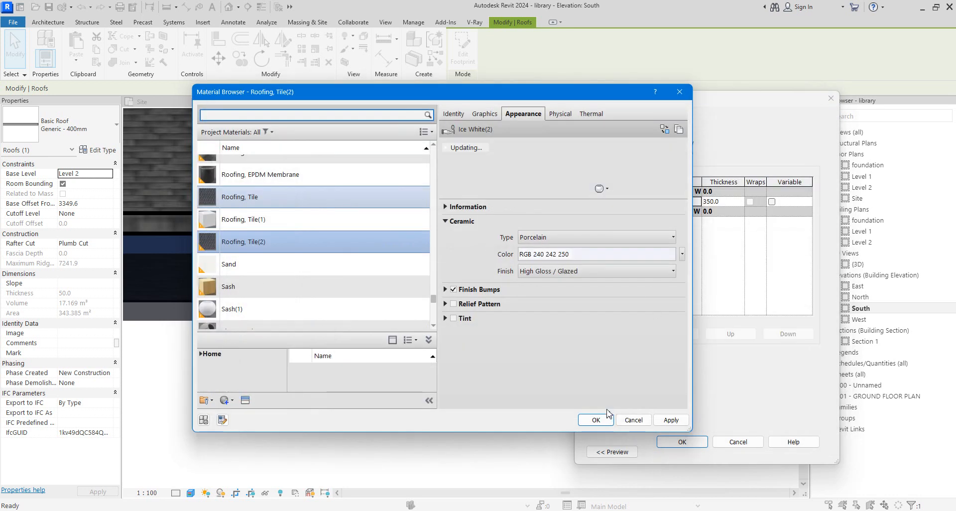
left_click(596, 419)
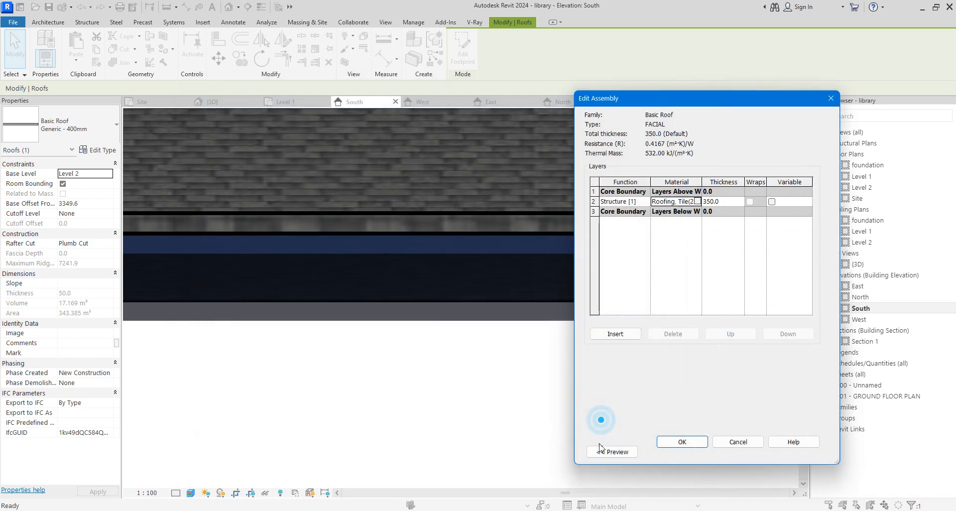
left_click(683, 442)
left_click(679, 451)
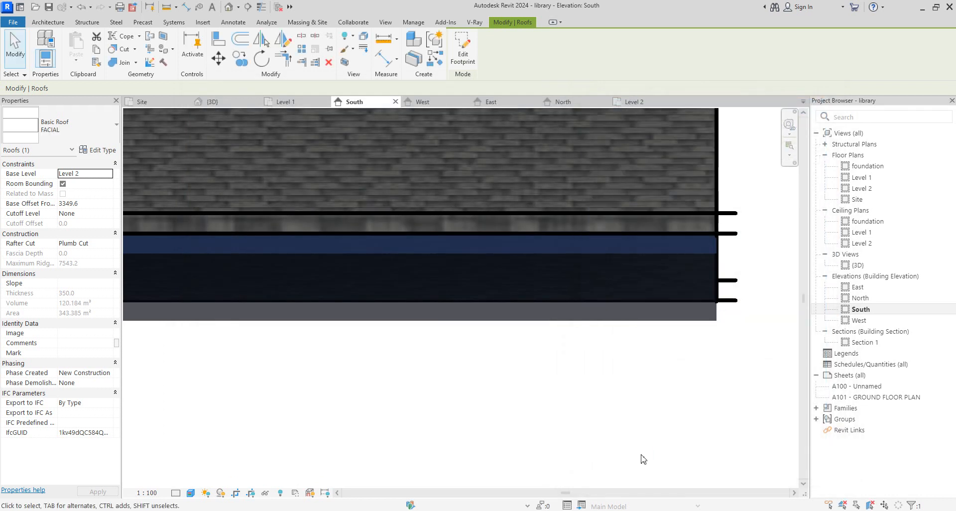
In the East elevation, move the FACIAL roof straight down about 300 mm so its ridge meets the main roof's underside.
left_click(640, 429)
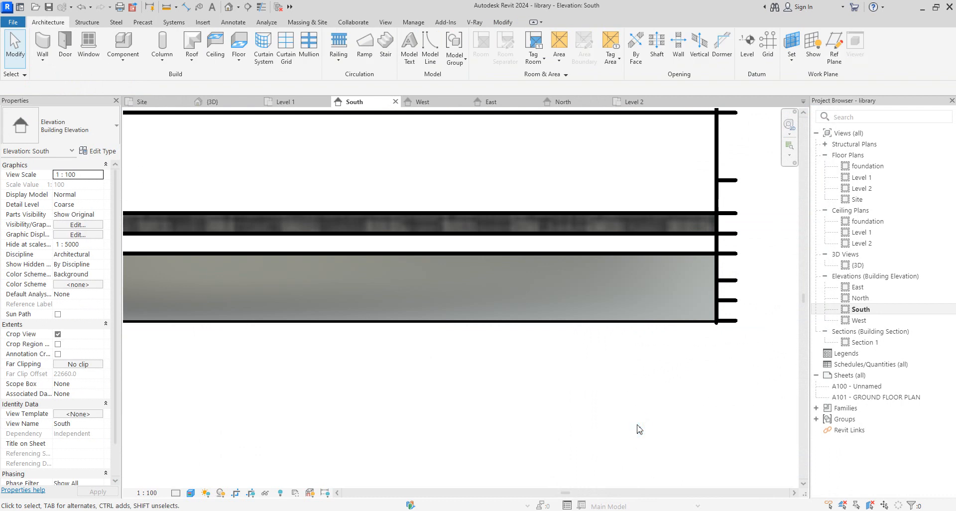
scroll(658, 311, "down", 5)
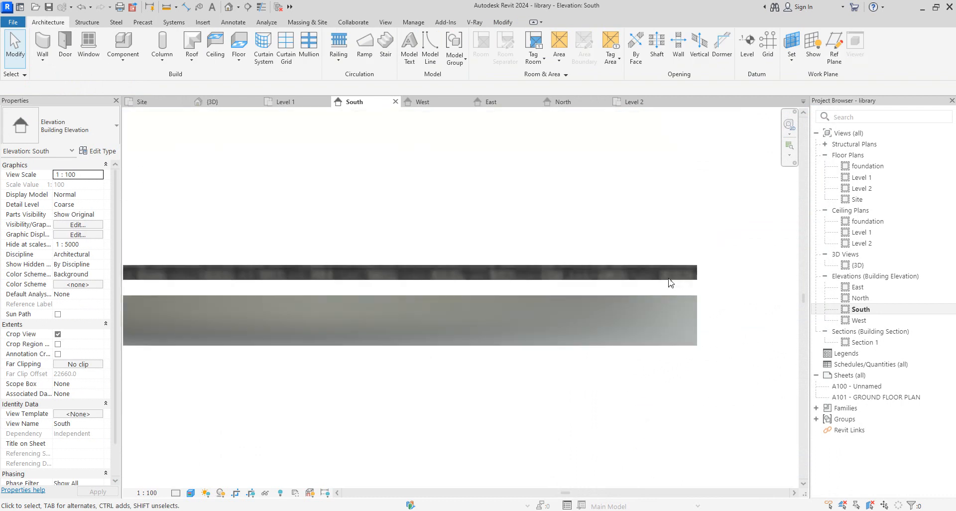
left_click(678, 314)
scroll(676, 349, "up", 3)
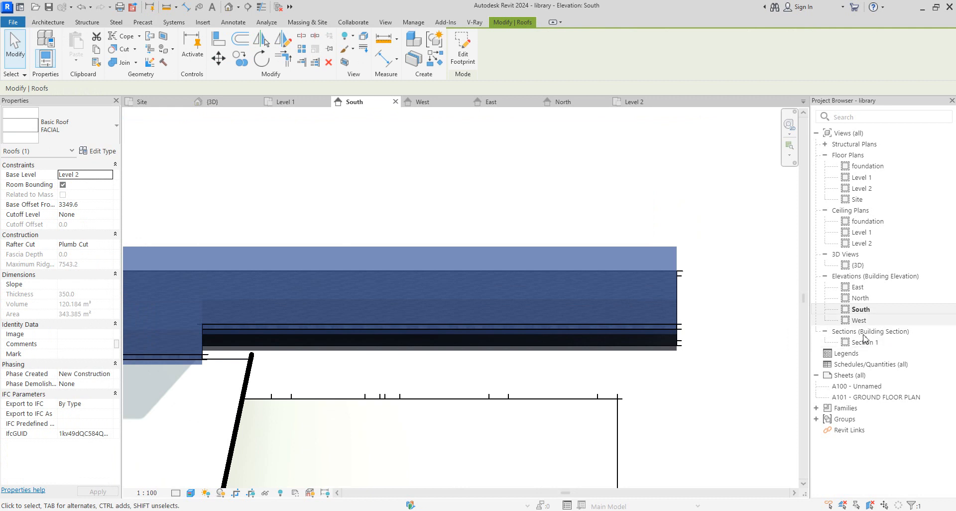
double_click(860, 288)
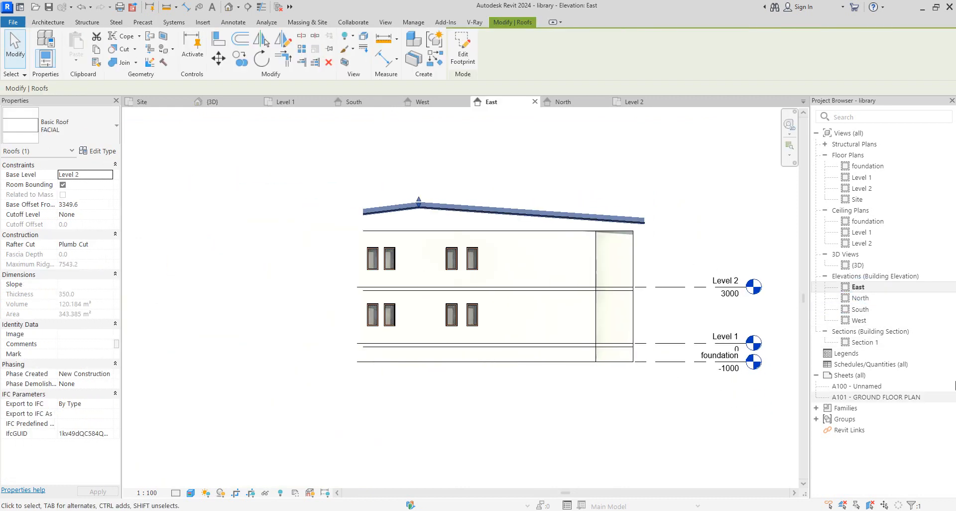
left_click(217, 59)
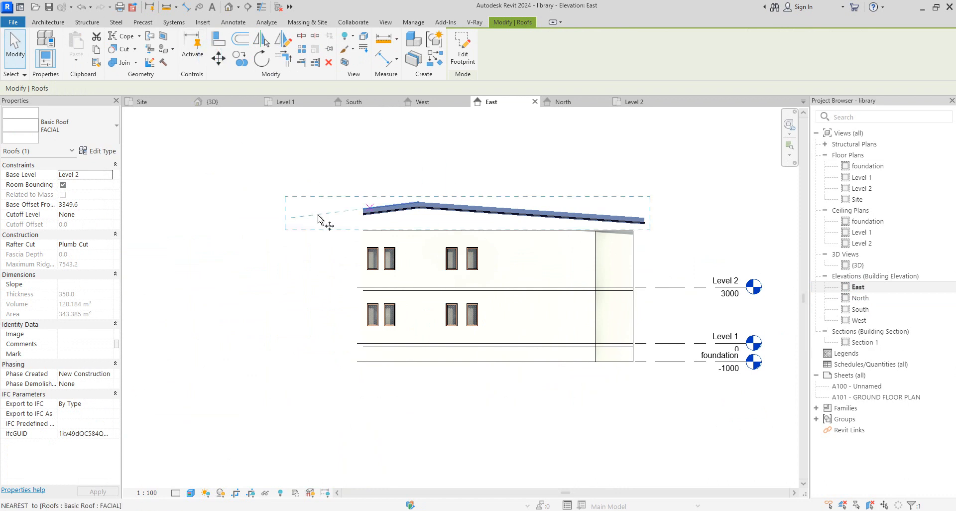
scroll(444, 194, "up", 5)
left_click(586, 196)
scroll(585, 209, "up", 4)
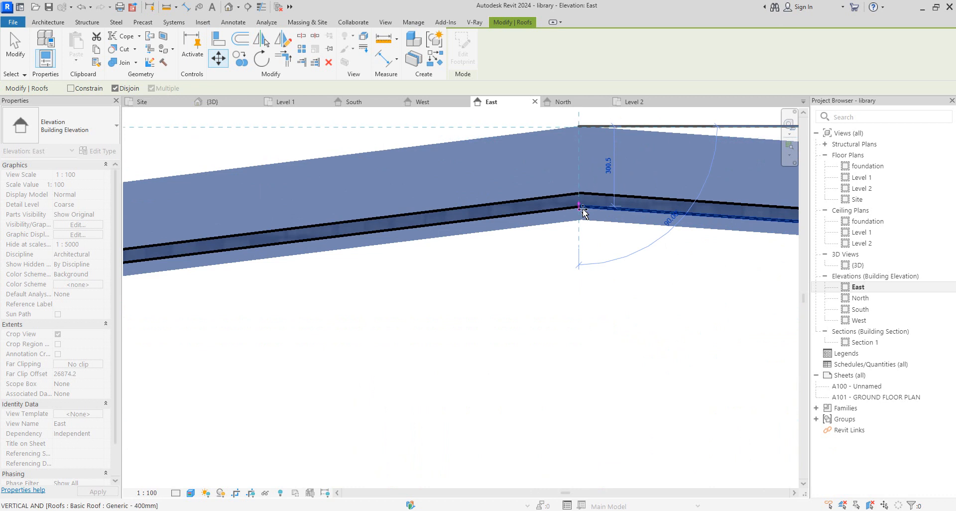
left_click(577, 227)
scroll(567, 258, "down", 5)
left_click(574, 307)
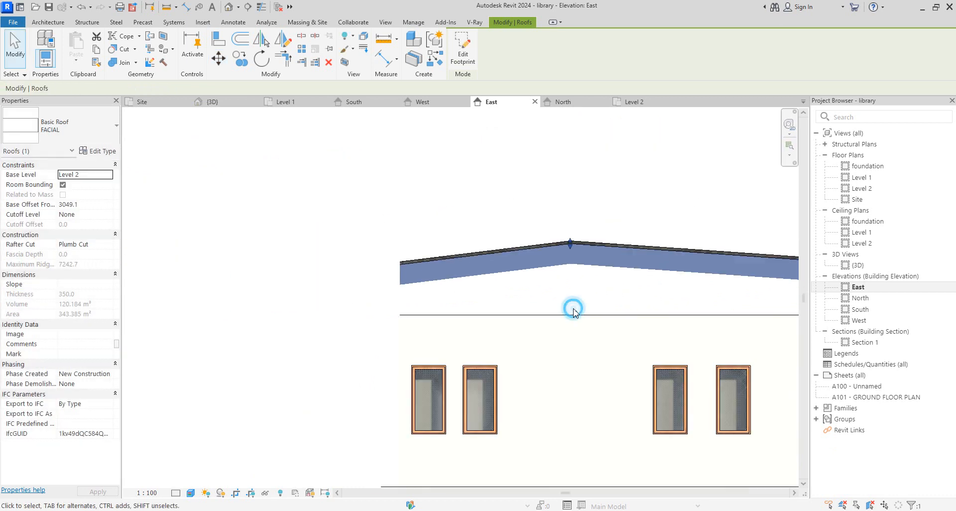
Open the FACIAL roof's footprint sketch for editing in the Site floor plan.
left_click(596, 290)
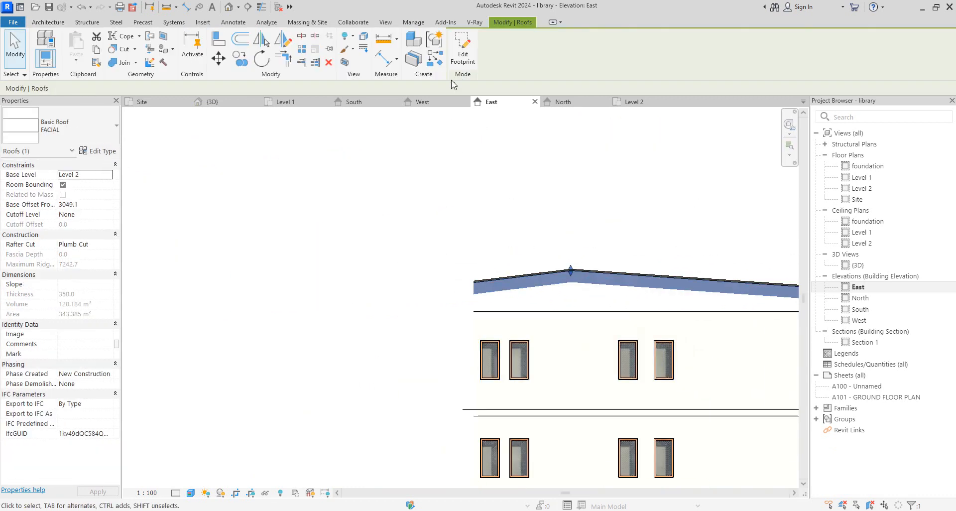
left_click(463, 58)
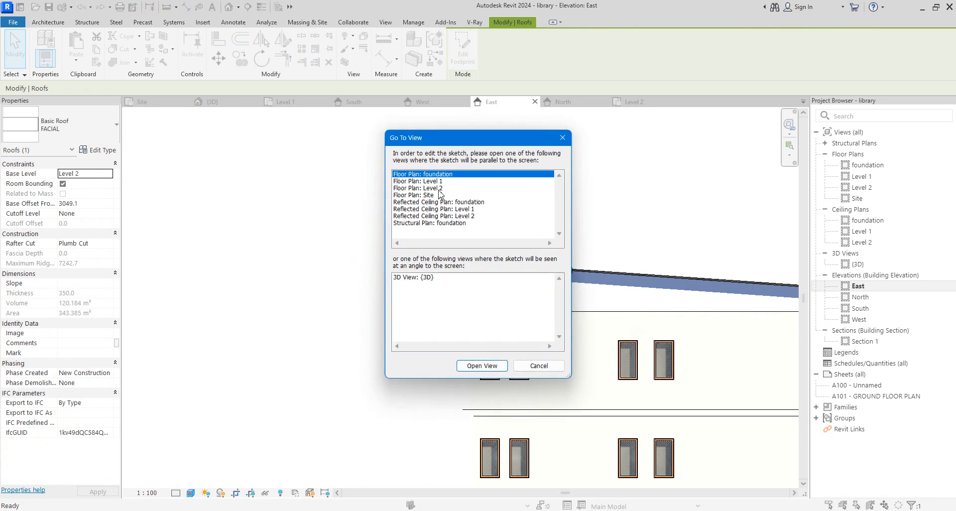
left_click(440, 195)
left_click(482, 366)
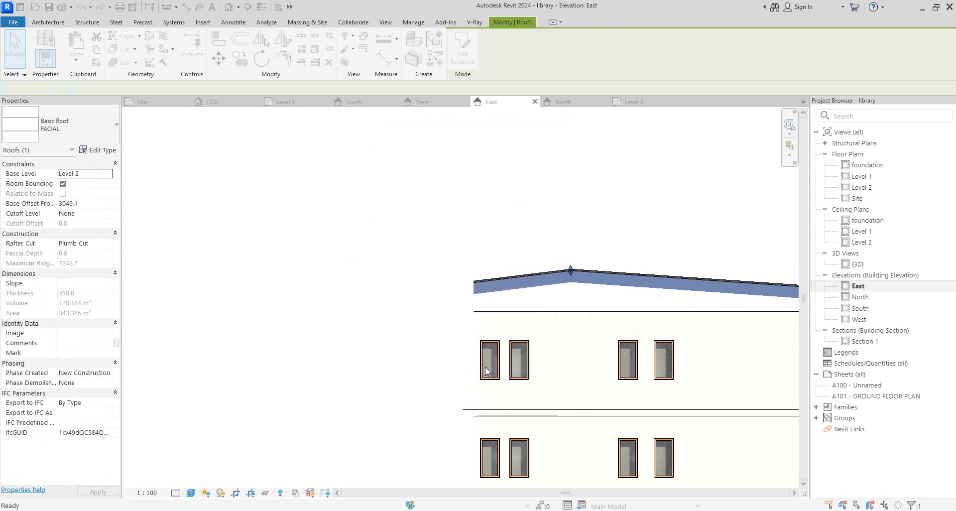
scroll(494, 178, "up", 1)
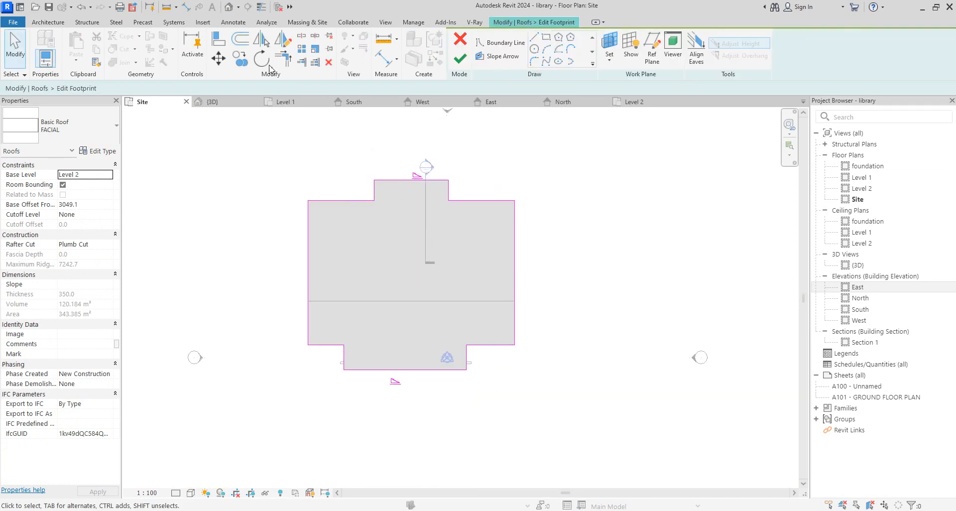
Offset the FACIAL footprint's north, east and west boundary lines 75 mm inward without keeping copies of the originals.
left_click(240, 39)
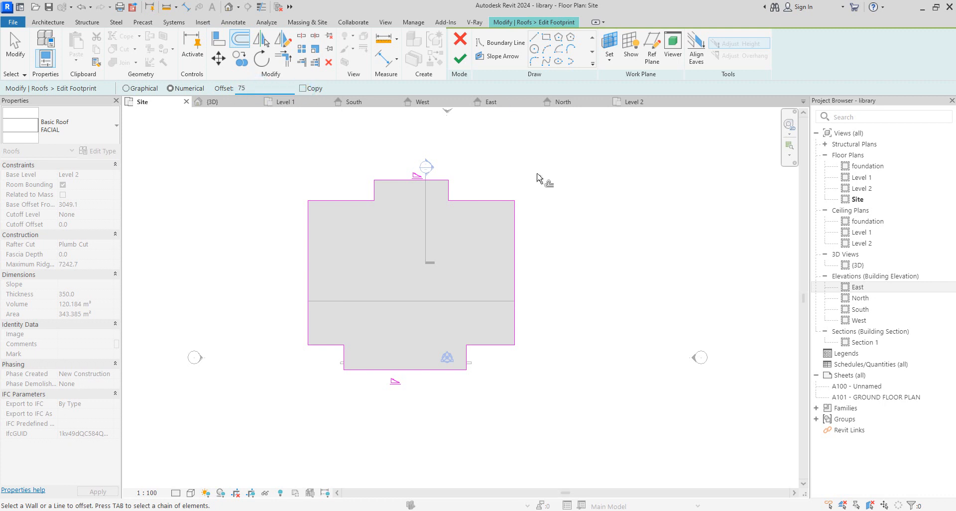
scroll(439, 204, "up", 3)
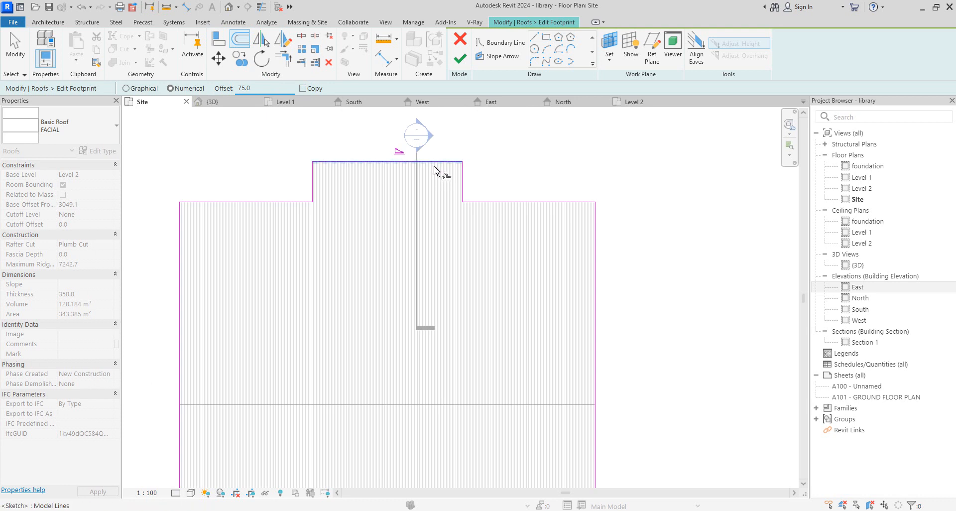
left_click(478, 202)
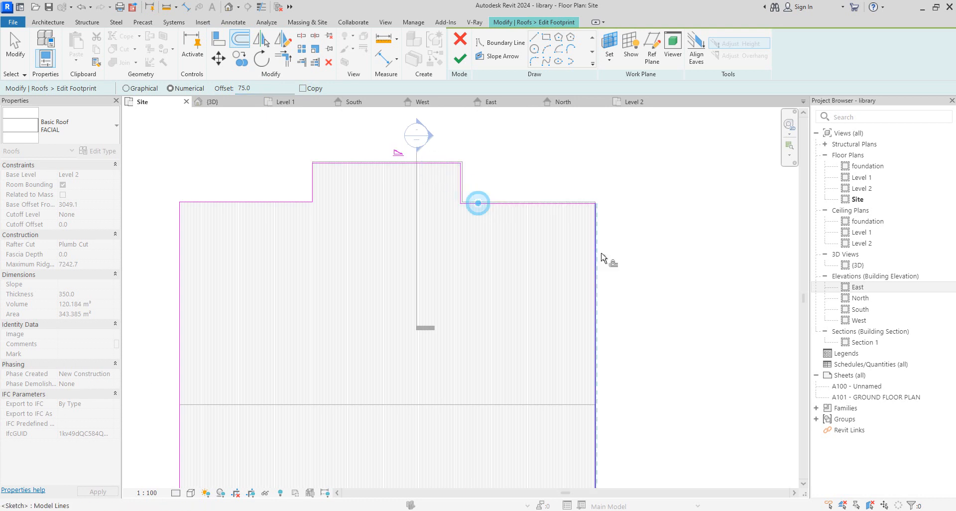
left_click(593, 275)
left_click(318, 180)
left_click(301, 202)
left_click(182, 254)
left_click(181, 267)
Offset the remaining southern boundary lines 75 mm inward, including the front projection, and finish the FACIAL roof's footprint sketch.
scroll(289, 399, "down", 5)
scroll(262, 335, "up", 4)
left_click(264, 316)
scroll(300, 331, "up", 1)
left_click(283, 323)
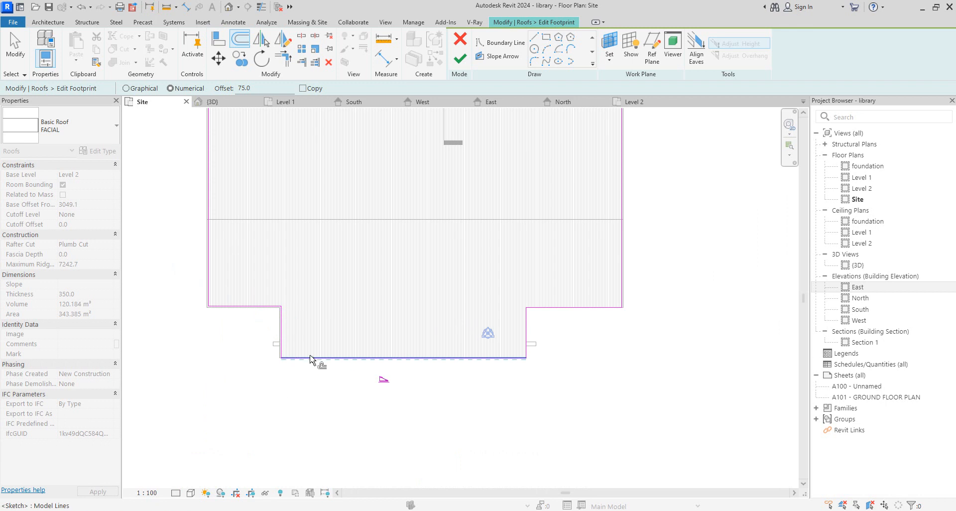
left_click(310, 358)
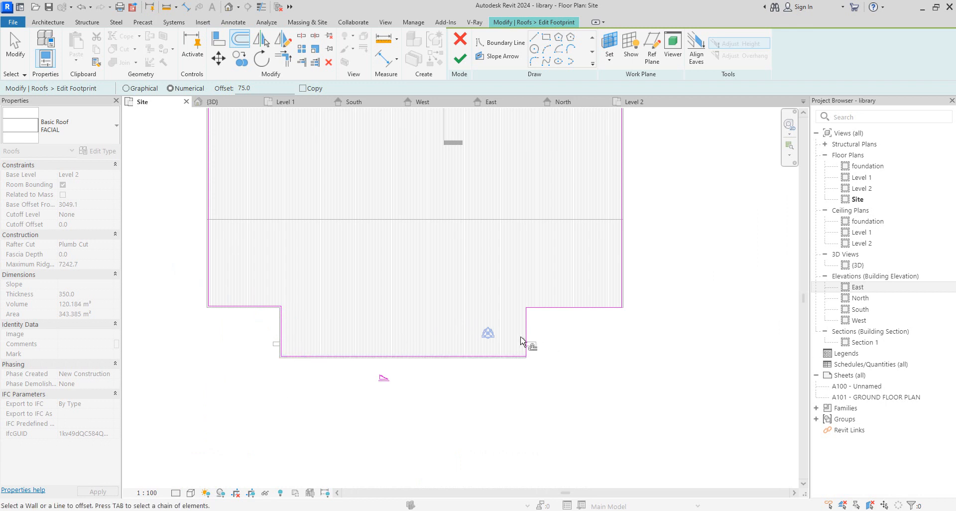
left_click(547, 306)
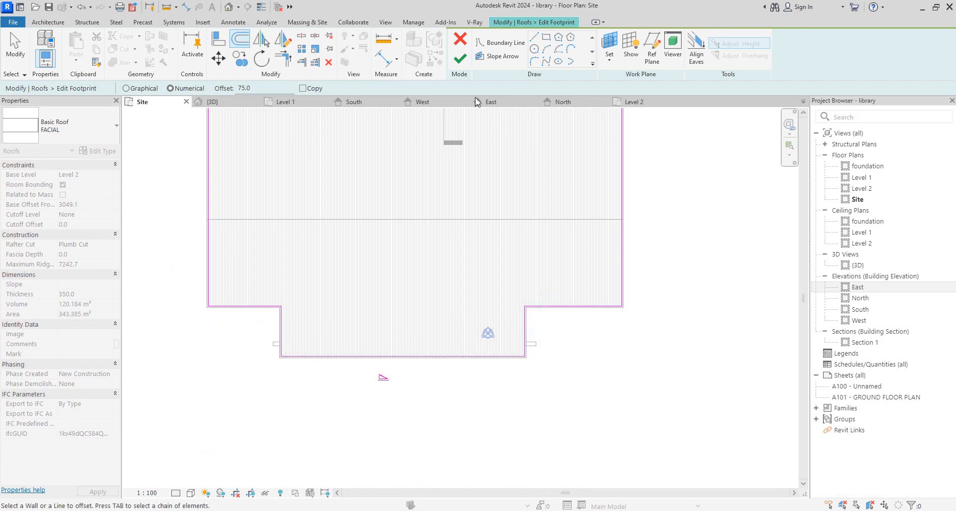
left_click(460, 60)
left_click(667, 332)
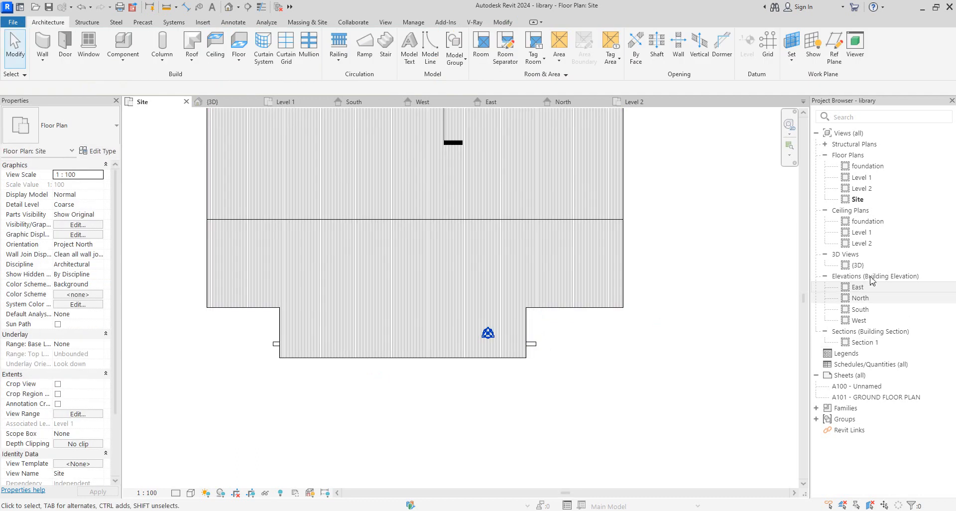
Inspect the fascia roof's inset and the gap above the upper walls in the 3D view, from the front and front-right corner.
double_click(859, 265)
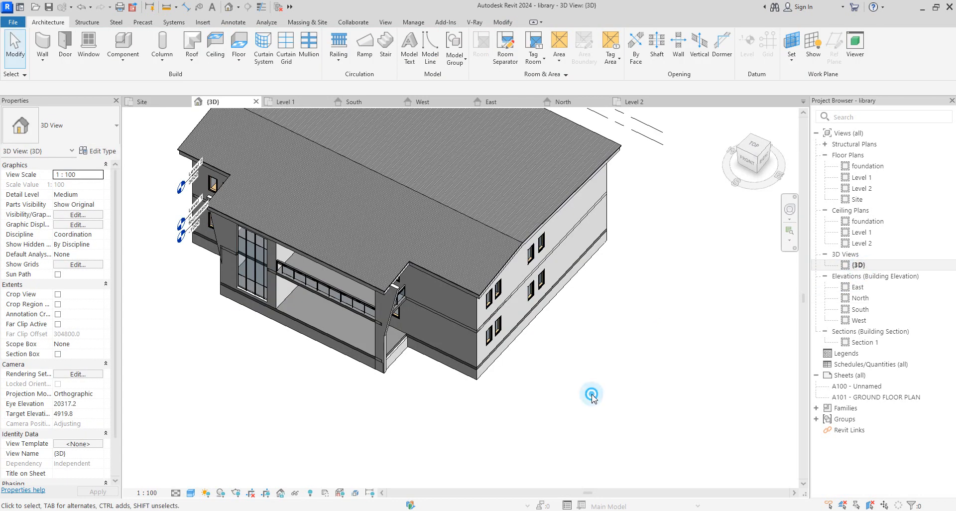
left_click(754, 163)
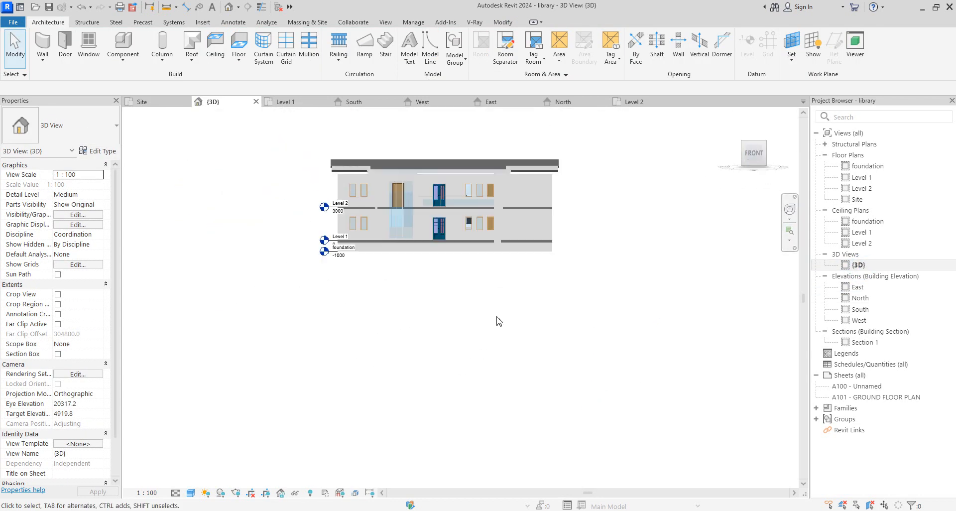
scroll(588, 259, "up", 10)
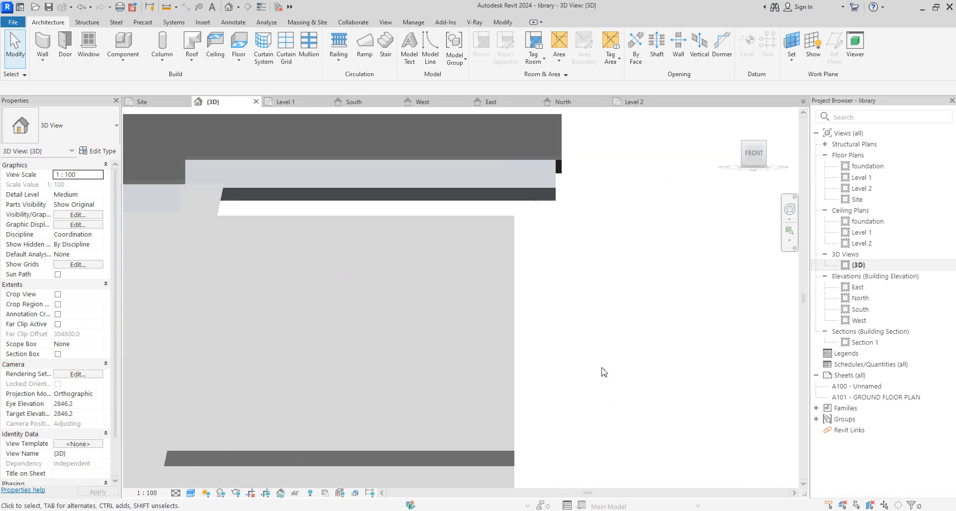
scroll(474, 256, "down", 5)
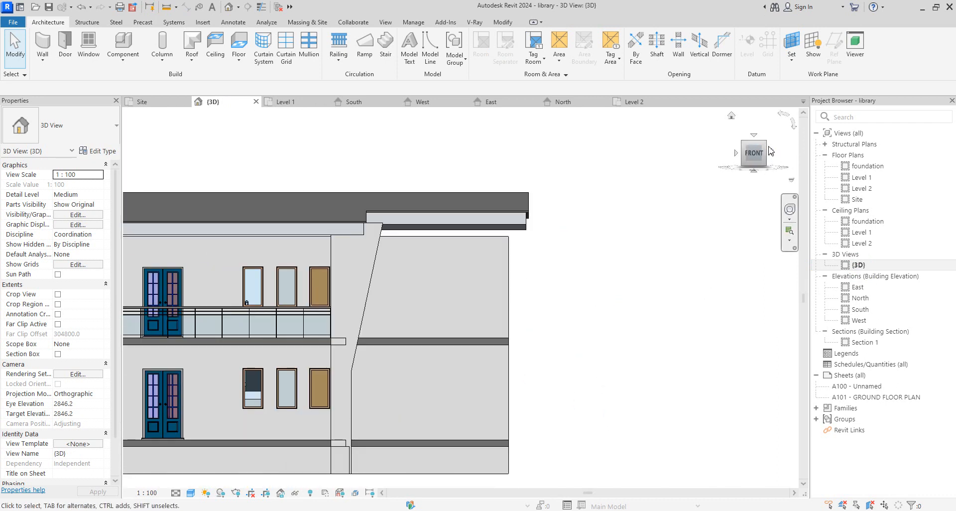
left_click(767, 144)
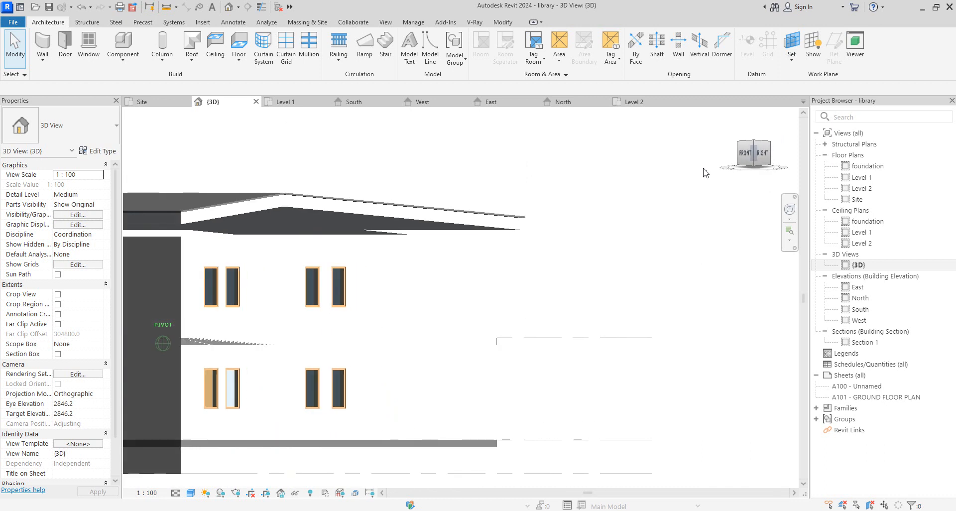
scroll(580, 217, "up", 6)
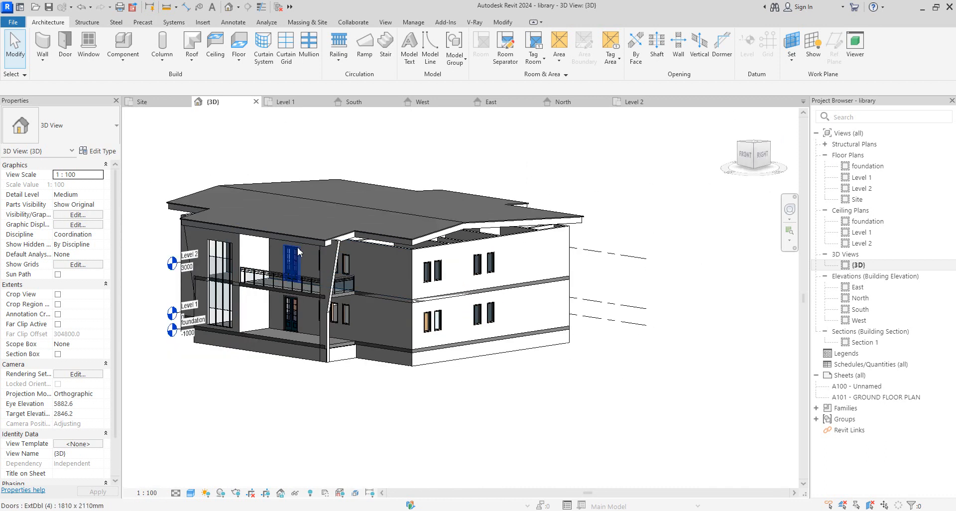
scroll(580, 221, "down", 5)
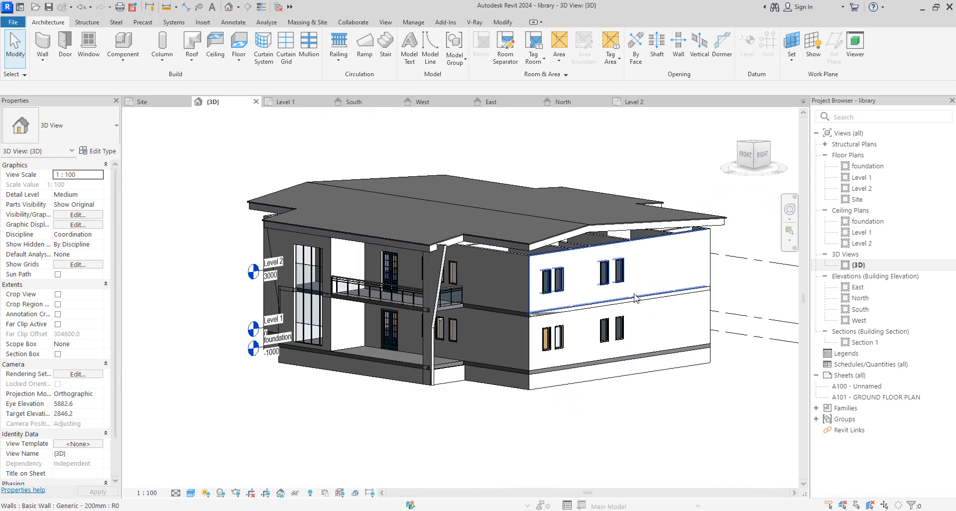
scroll(406, 324, "up", 4)
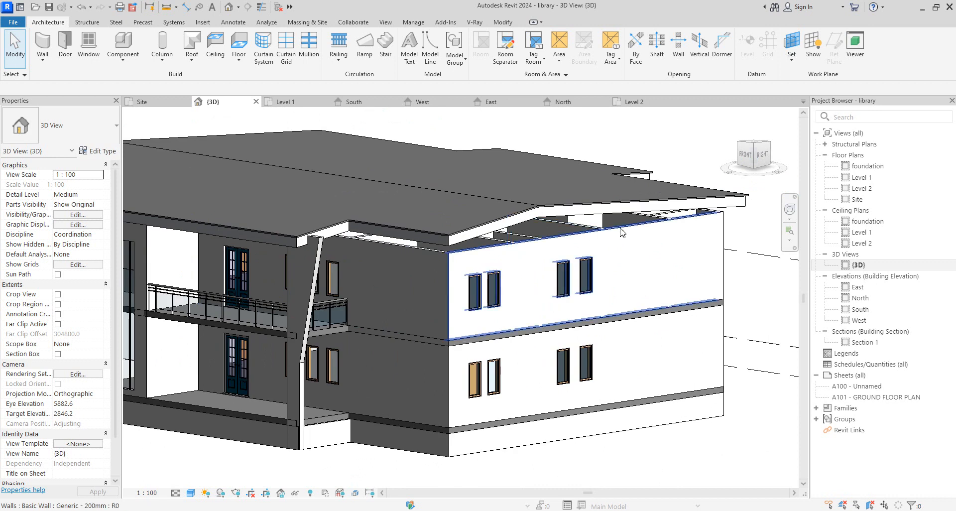
In the Level 2 floor plan, select the east exterior wall and the outer walls around the toilets, stair, staff conferencing room and store.
left_click(622, 232)
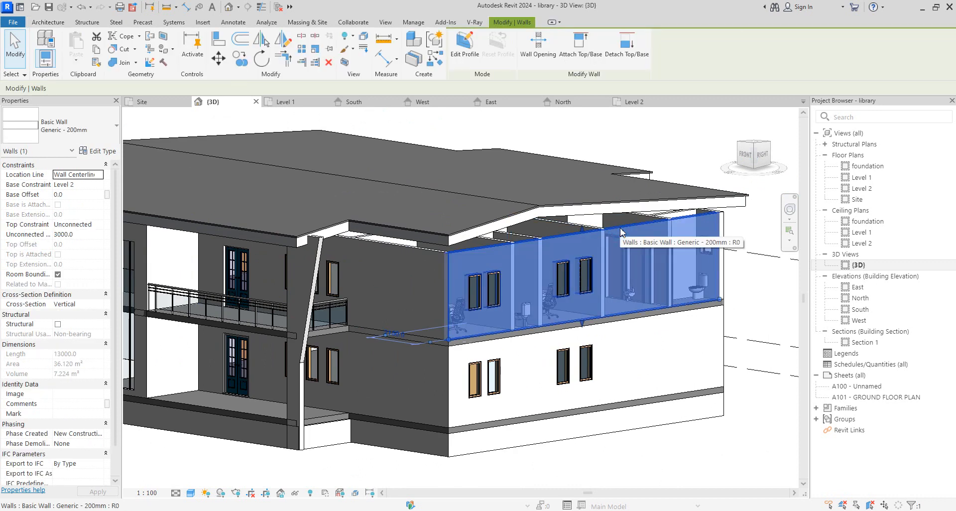
double_click(867, 189)
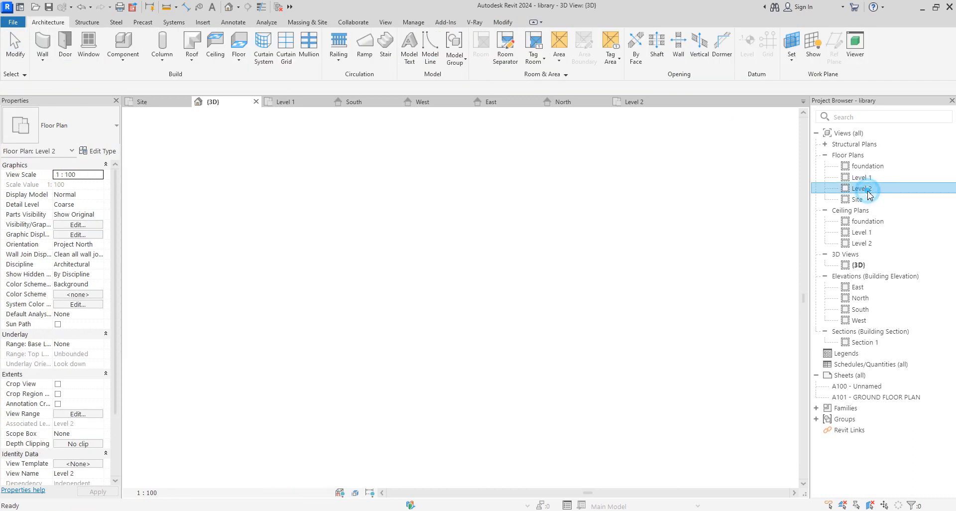
left_click(660, 261)
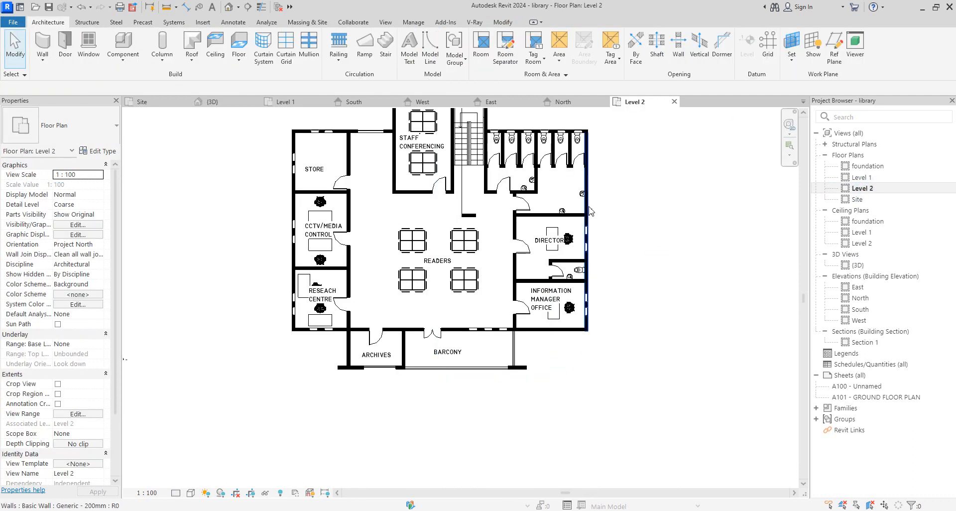
left_click(589, 207)
scroll(577, 126, "up", 4)
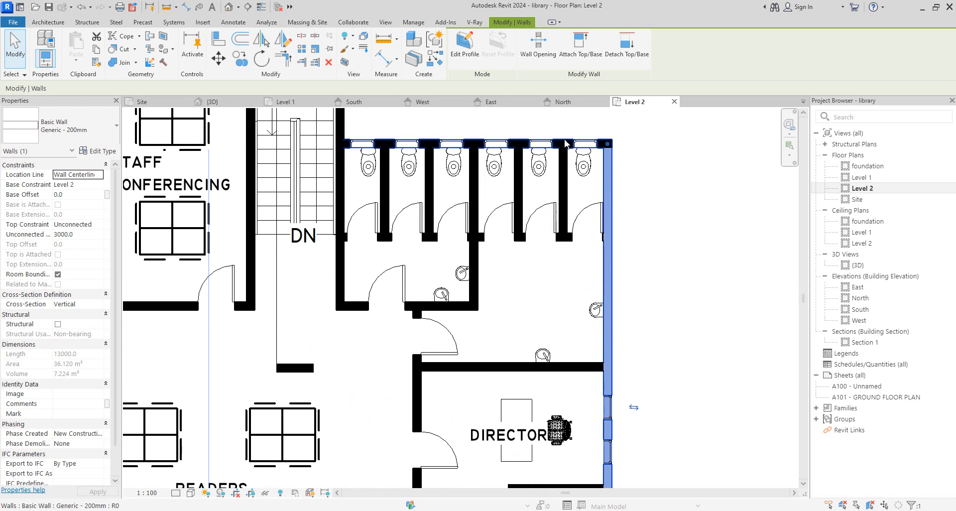
left_click(565, 144, "ctrl")
scroll(528, 224, "down", 3)
scroll(469, 182, "up", 4)
left_click(468, 178, "ctrl")
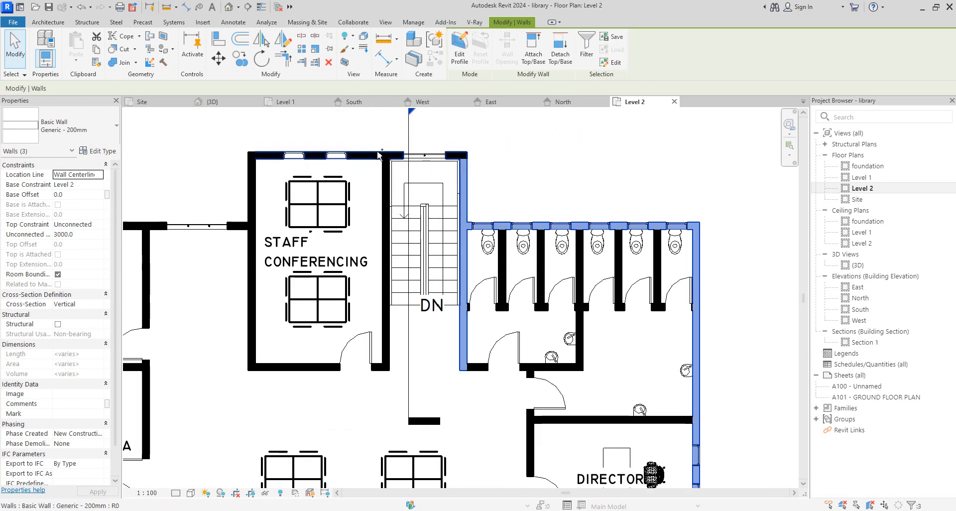
left_click(377, 150, "ctrl")
left_click(251, 197, "ctrl")
left_click(157, 227, "ctrl")
Add the west exterior wall and the south walls of the research centre and information manager office to the selection.
scroll(157, 229, "down", 3)
scroll(209, 286, "up", 3)
left_click(209, 286, "ctrl")
scroll(209, 287, "down", 3)
scroll(280, 353, "up", 4)
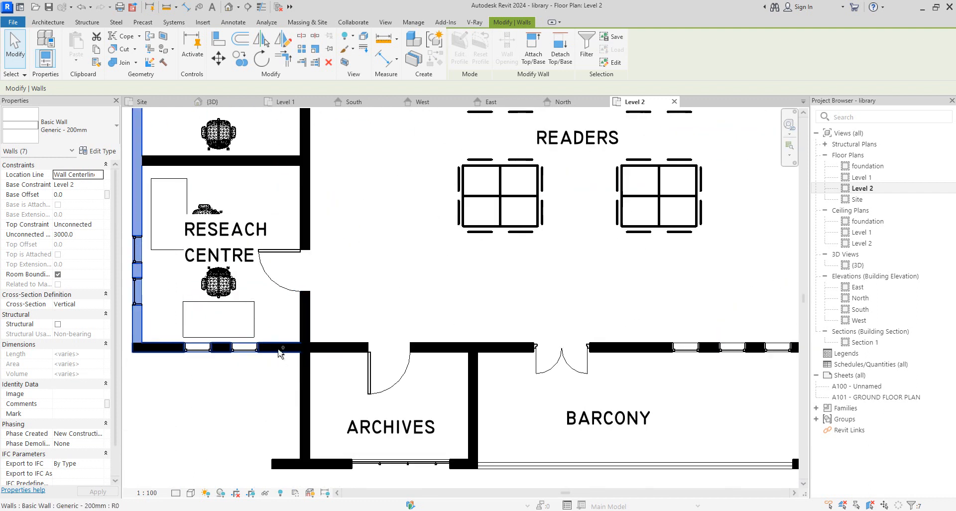
left_click(280, 353, "ctrl")
scroll(281, 355, "down", 3)
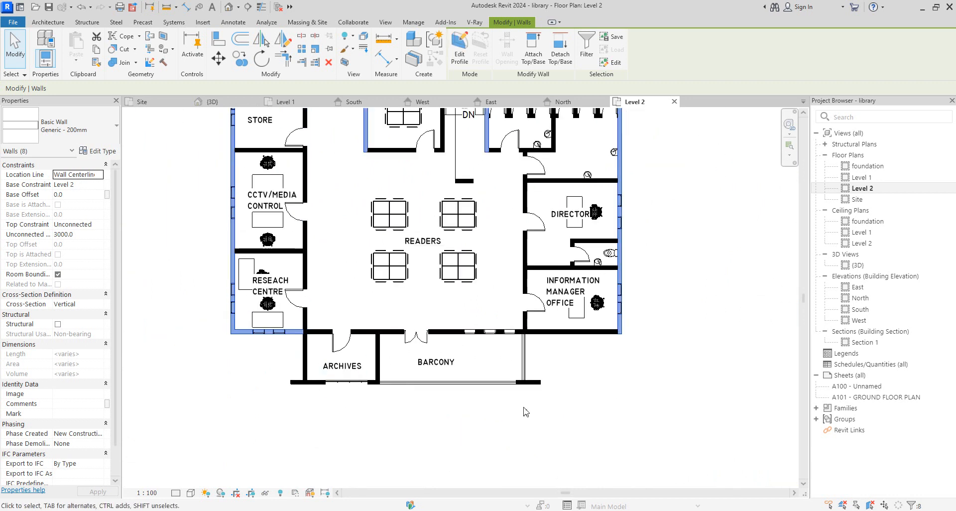
scroll(528, 411, "up", 3)
left_click(610, 275, "ctrl")
scroll(612, 326, "down", 5)
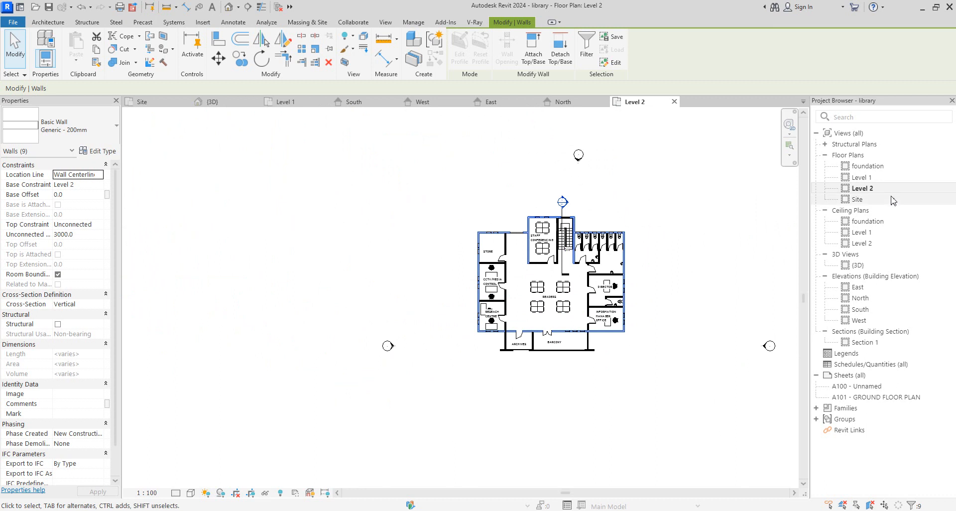
In the 3D view, attach the tops of the selected Level 2 exterior walls to the FACIAL roof.
double_click(858, 265)
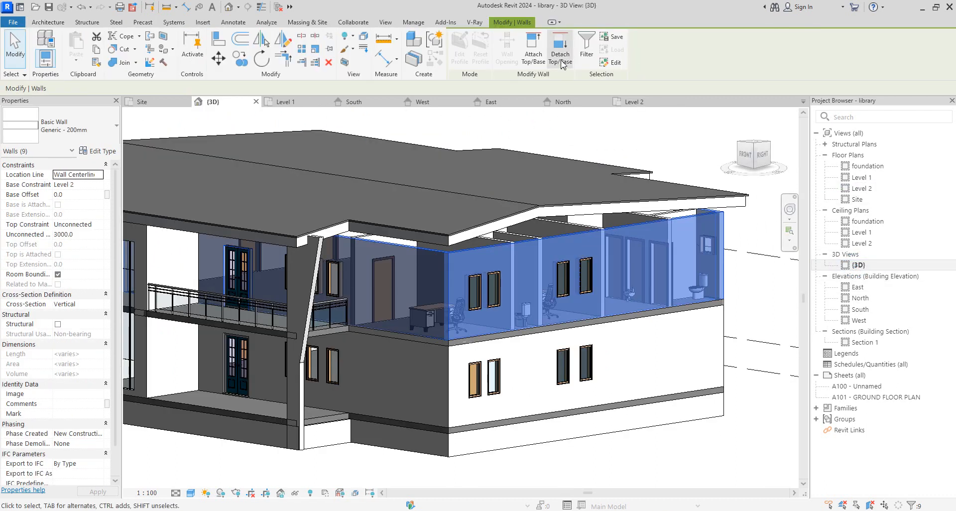
left_click(533, 47)
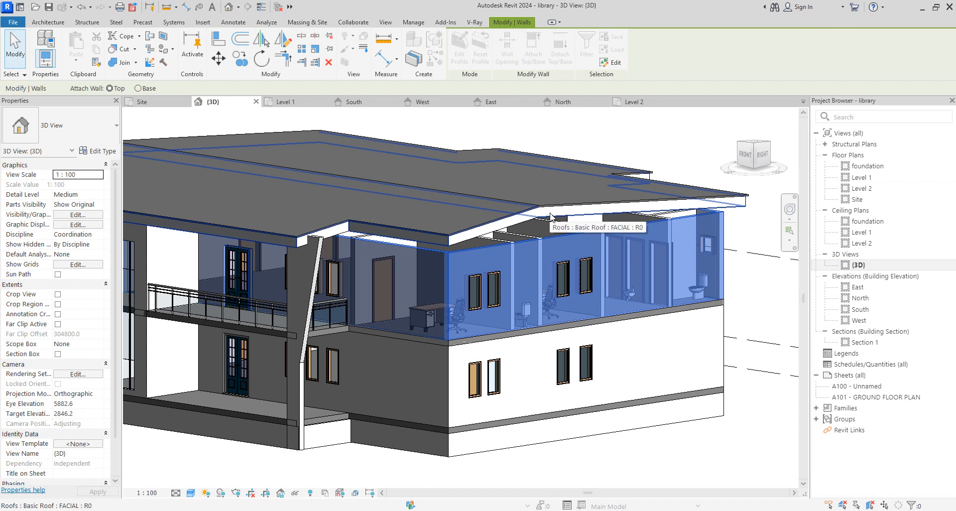
left_click(550, 217)
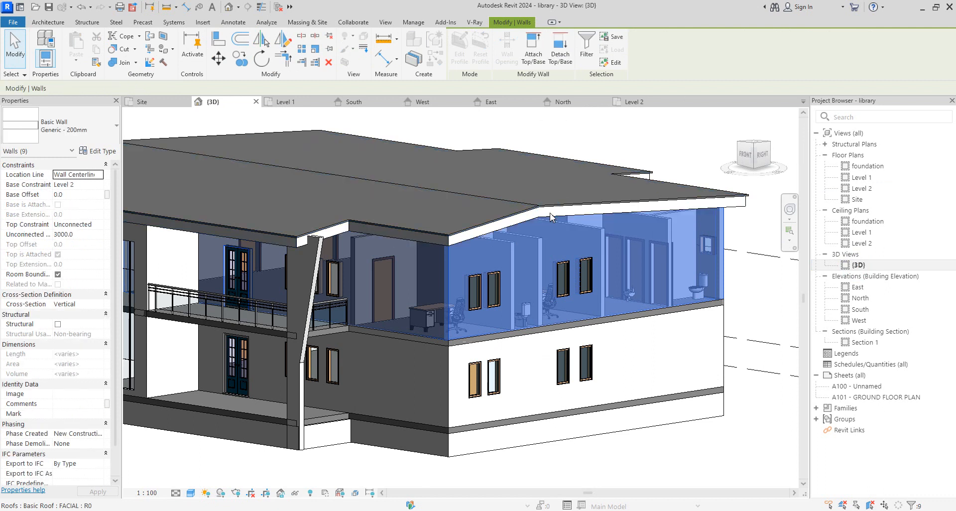
left_click(667, 137)
Inspect the upper walls beneath the roof from the front and left sides, and select the Level 2 wall below the remaining gap.
scroll(714, 241, "down", 2)
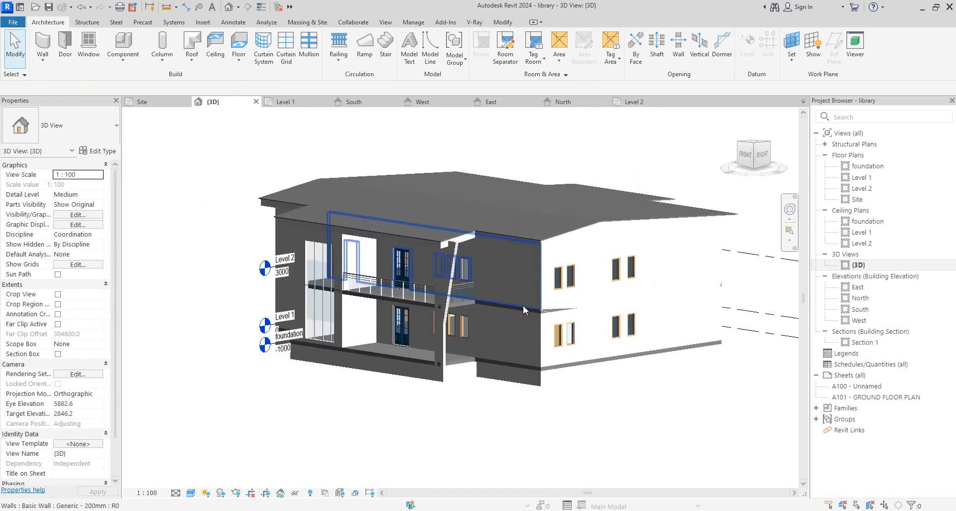
scroll(301, 236, "up", 2)
scroll(239, 232, "down", 2)
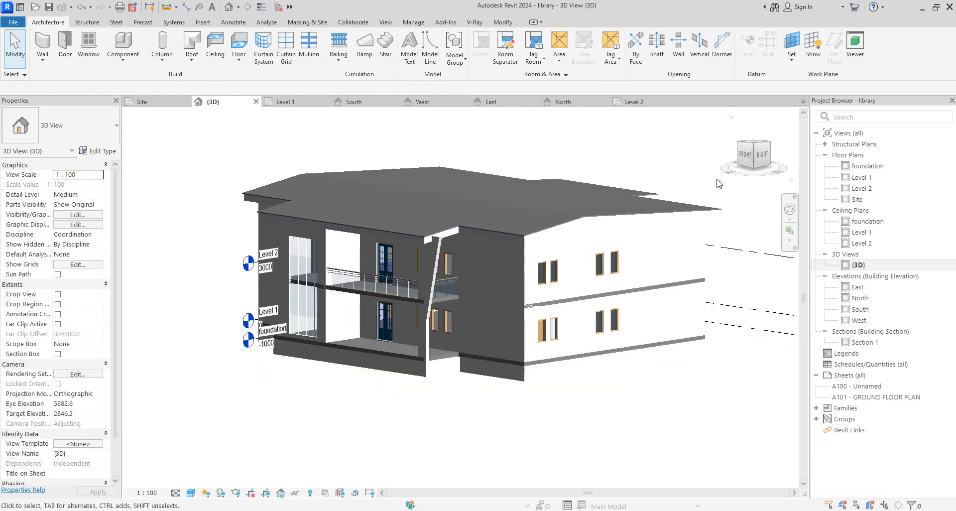
left_click(753, 158)
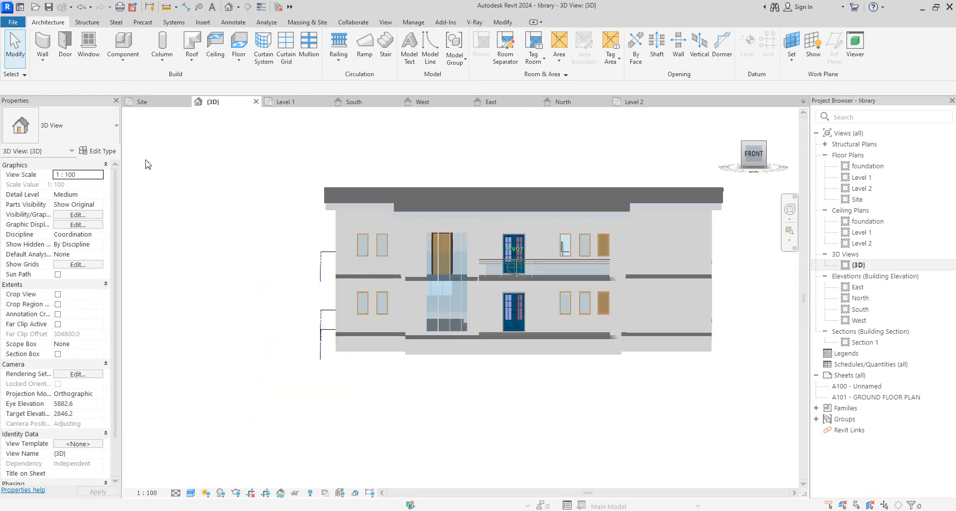
mouse_move(749, 155)
left_mouse_down()
mouse_move(507, 184)
mouse_move(362, 178)
mouse_move(216, 205)
mouse_move(248, 211)
mouse_move(154, 211)
mouse_move(154, 203)
left_mouse_up()
scroll(604, 213, "up", 5)
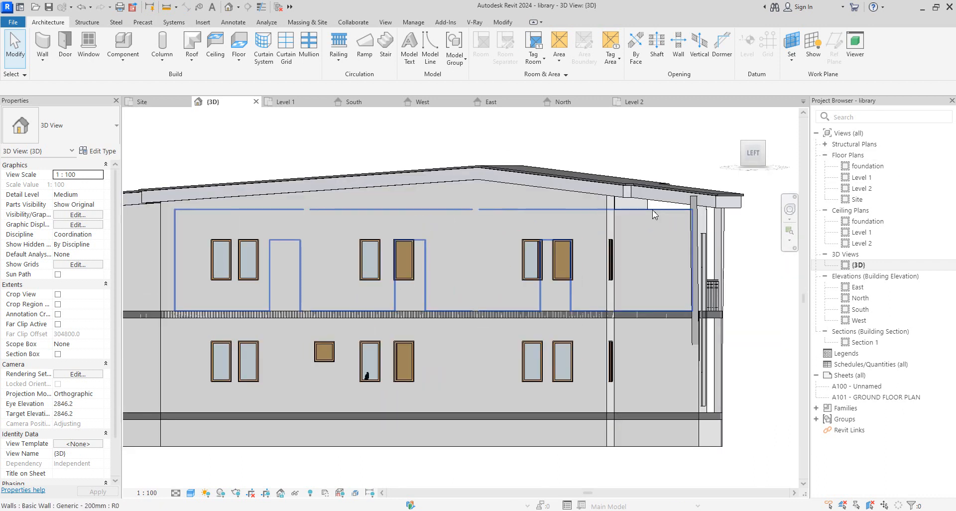
left_click(652, 211)
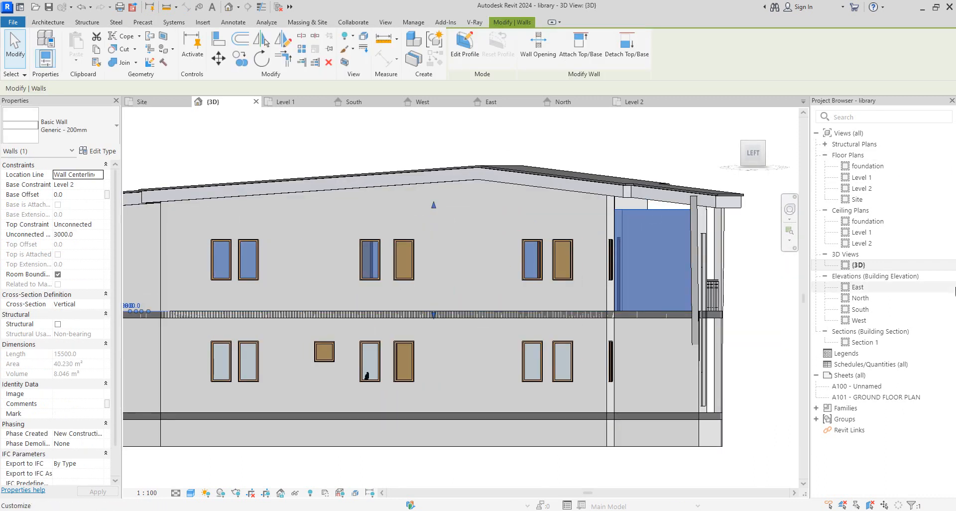
In the East elevation, show the crop region and extend its front-side edge outward past the balcony to include the whole building.
double_click(857, 287)
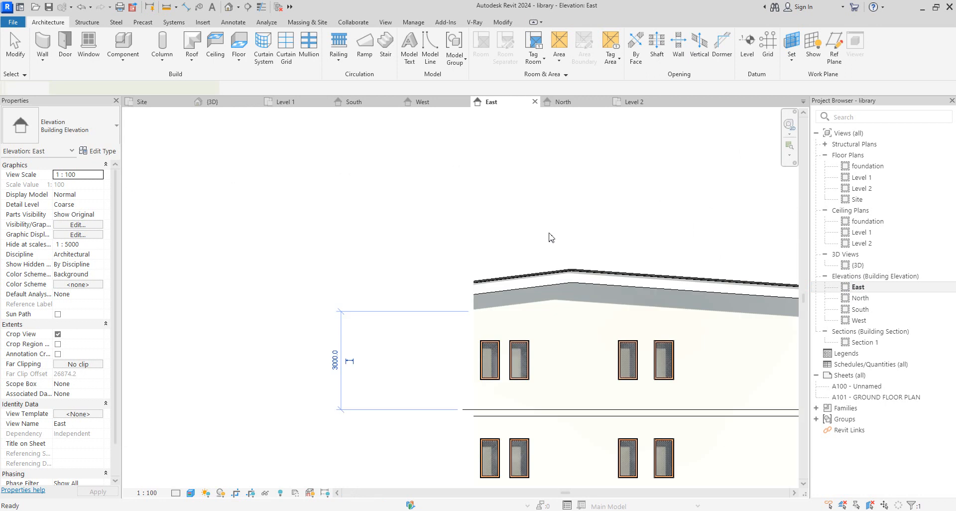
scroll(606, 273, "down", 5)
left_click(679, 224)
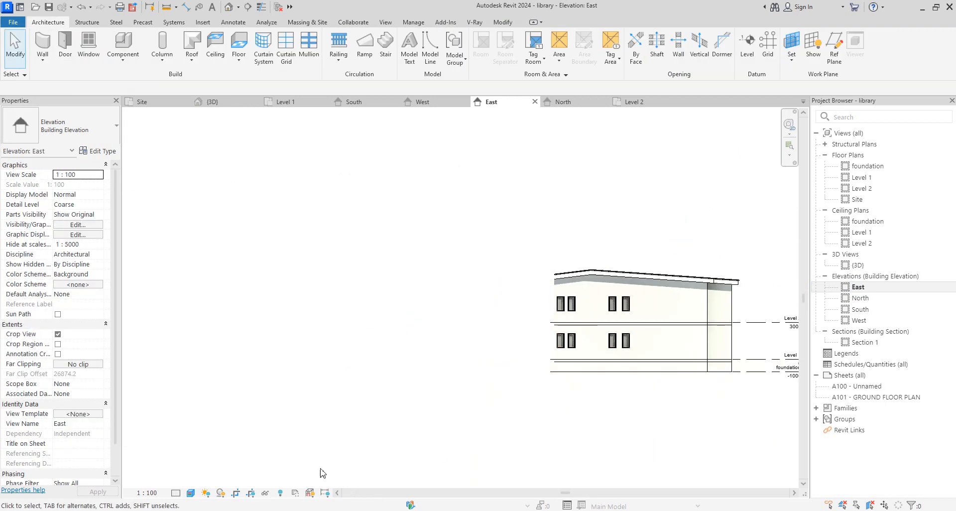
left_click(251, 494)
left_click(555, 320)
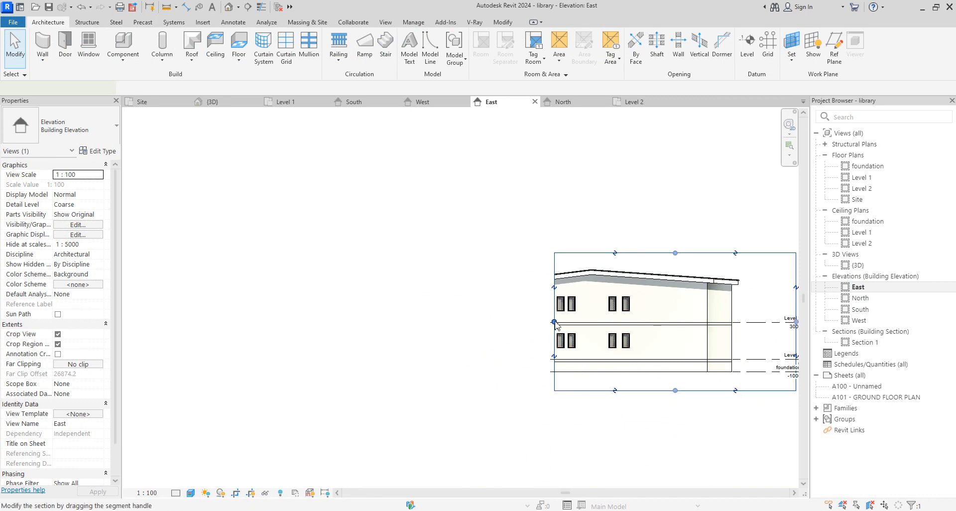
left_click_drag(469, 309, 469, 321)
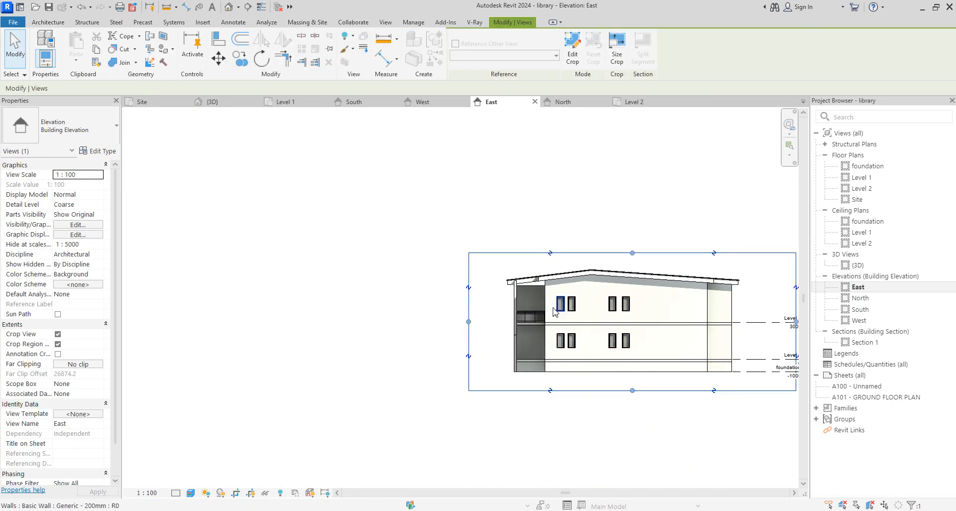
scroll(553, 300, "up", 3)
left_click(521, 273)
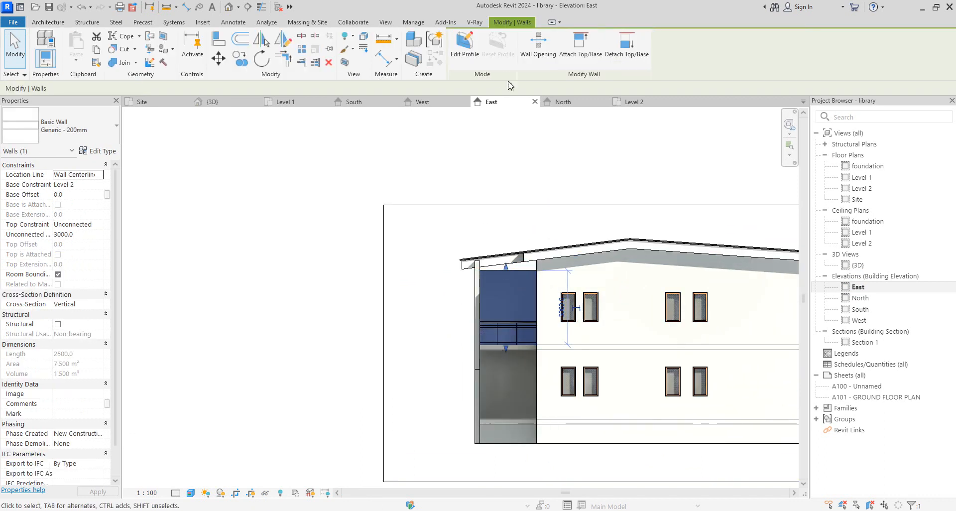
scroll(517, 360, "up", 2)
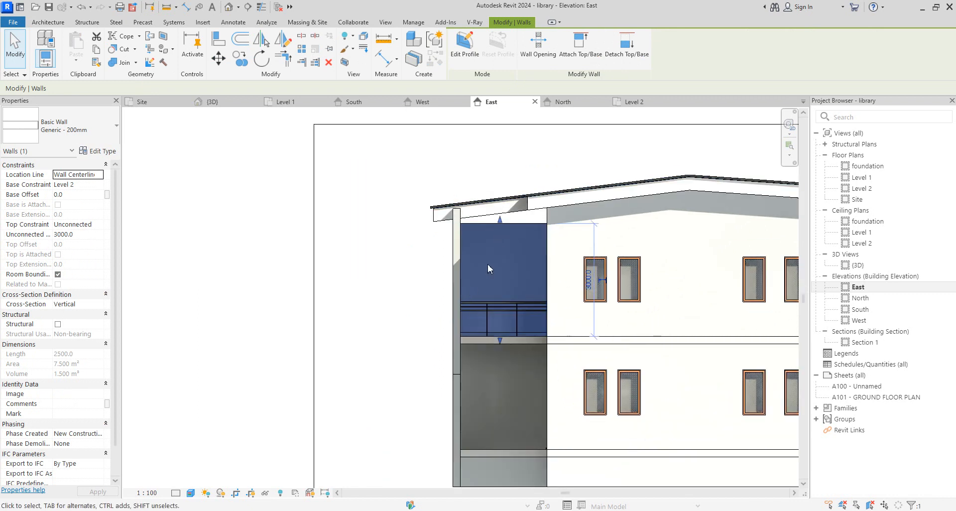
left_click(538, 44)
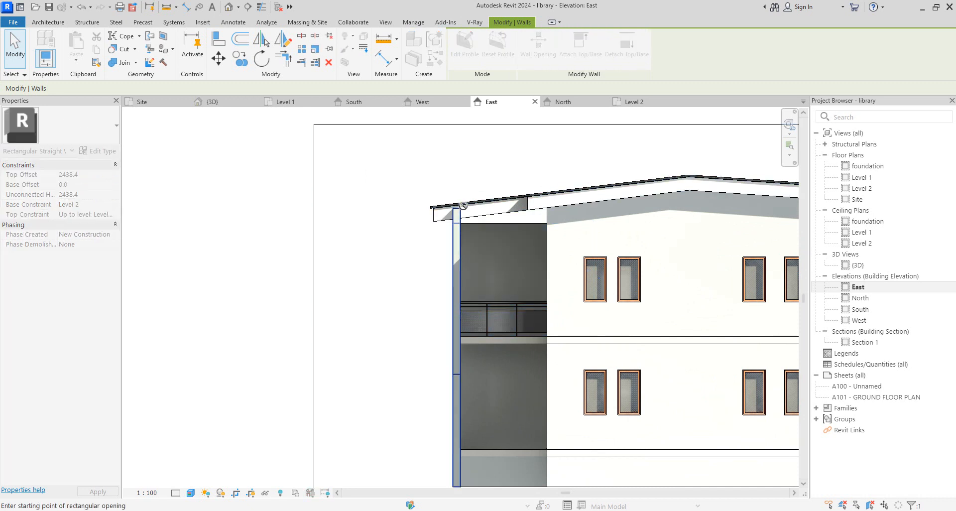
key("Escape")
key("Escape")
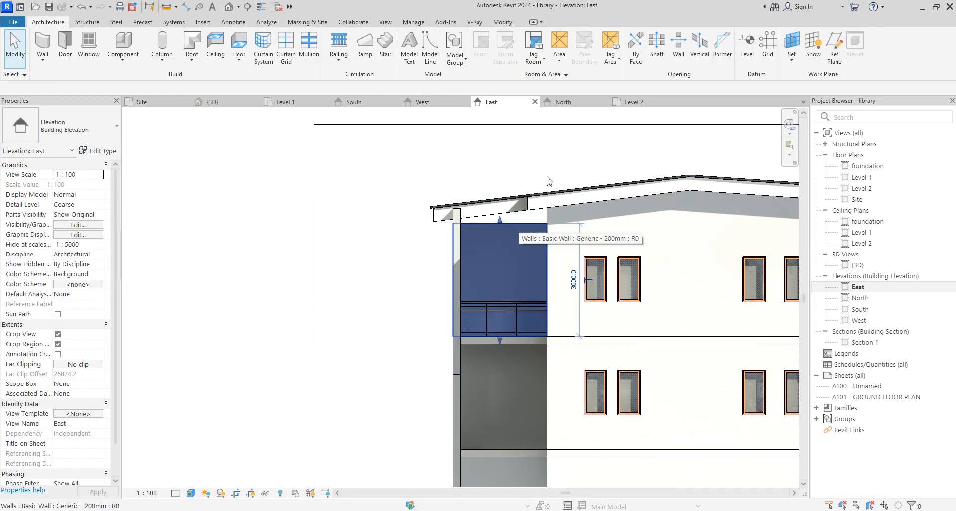
In the East elevation, attach the top of the Level 2 wall behind the balcony to the fascia roof above.
left_click(519, 224)
left_click(586, 61)
left_click(517, 210)
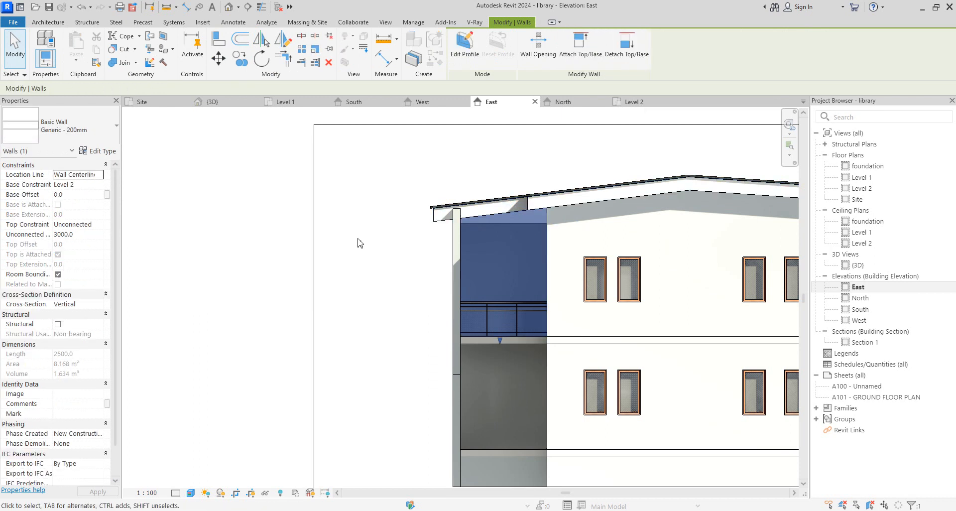
left_click(359, 240)
In the West elevation, show the crop region and extend its front-side edge outward to include the whole building.
double_click(860, 321)
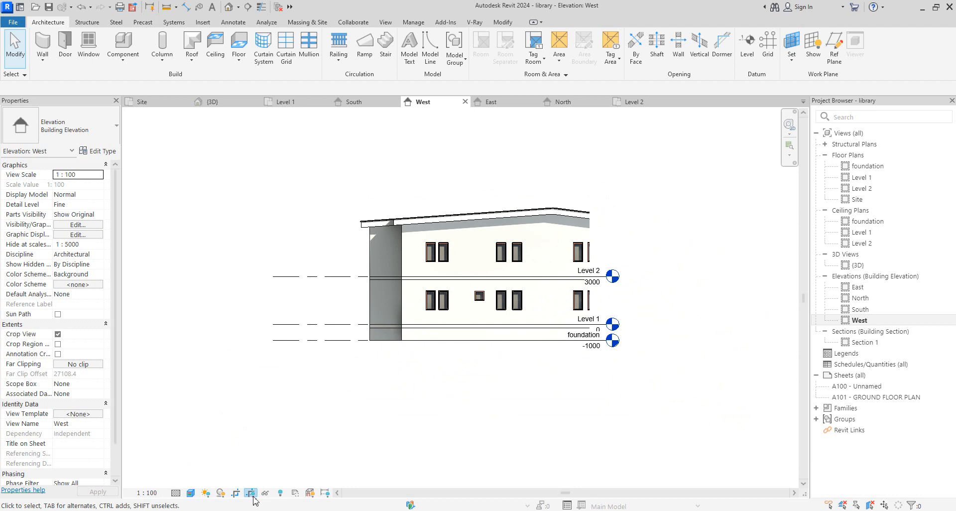
left_click(252, 494)
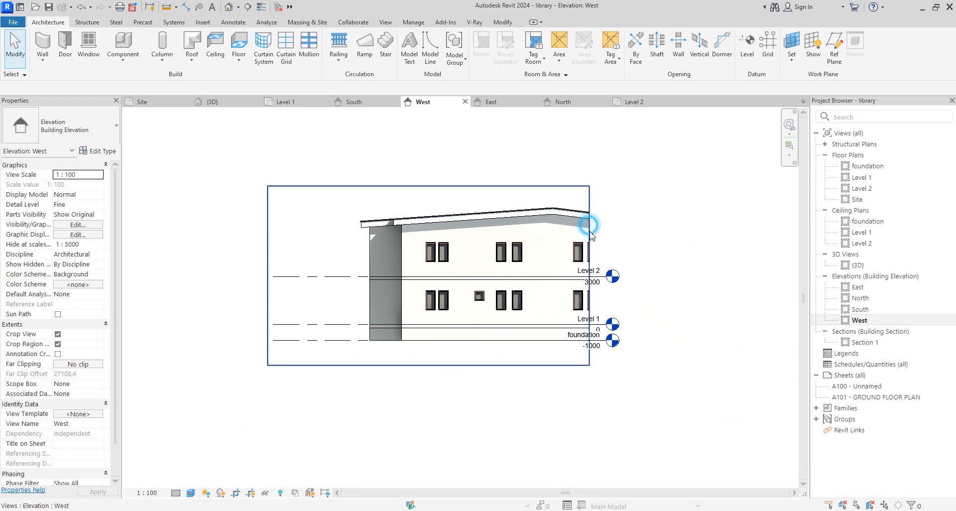
left_click(589, 287)
left_click_drag(757, 275, 758, 276)
scroll(642, 232, "up", 3)
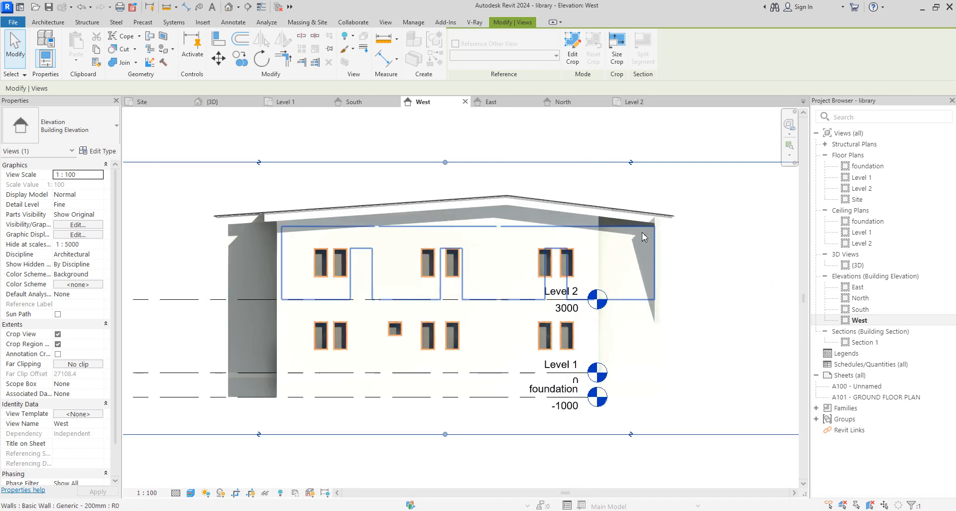
left_click(642, 232)
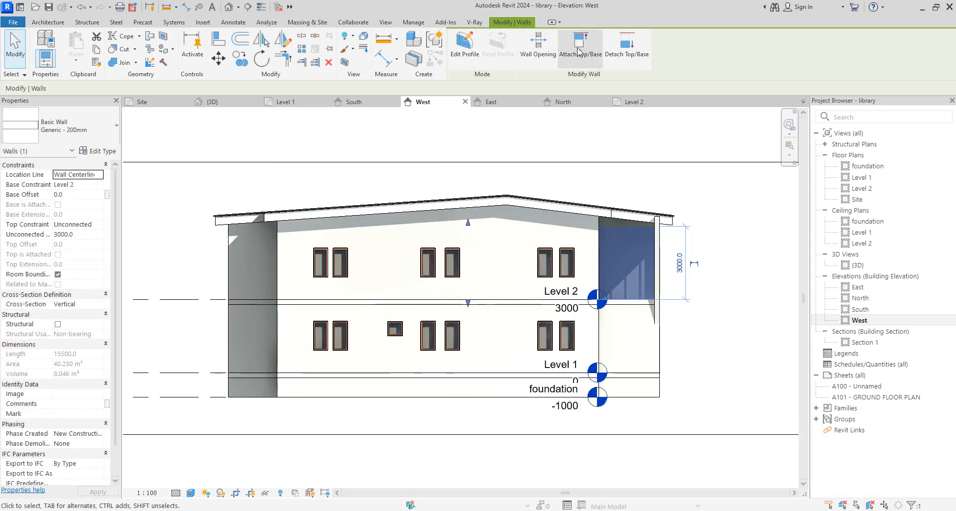
left_click(538, 48)
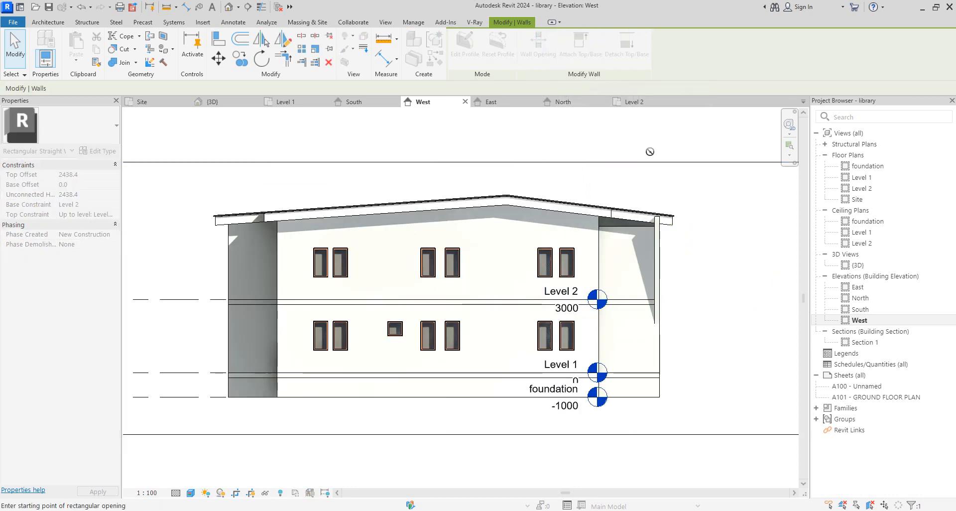
key("Escape")
key("Escape")
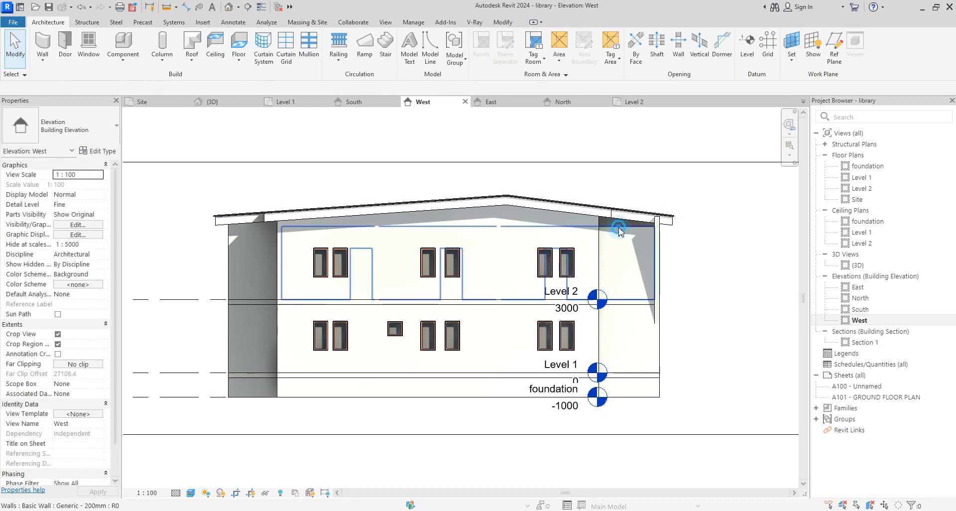
Edit the profile of the Level 2 wall behind the front balcony, sketching a vertical line up to the roof and a sloped line along its underside.
double_click(629, 231)
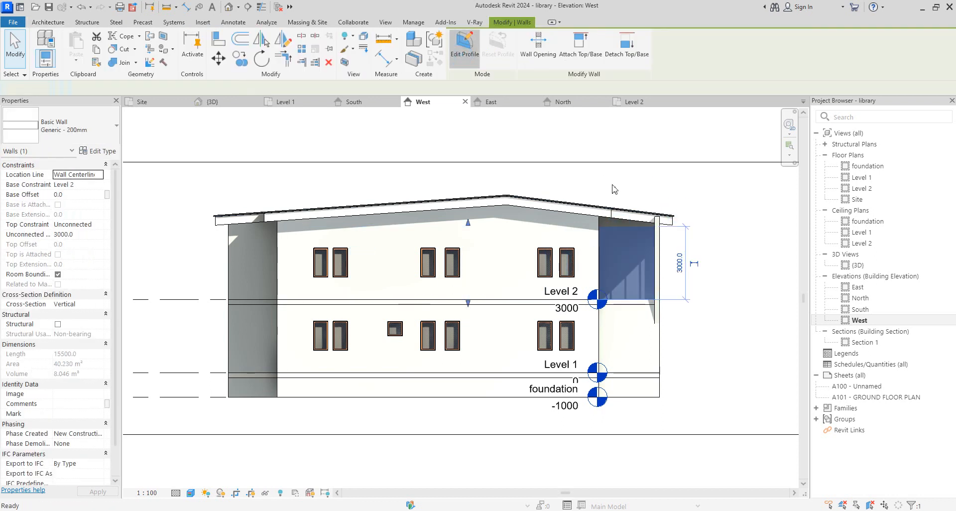
scroll(629, 231, "up", 2)
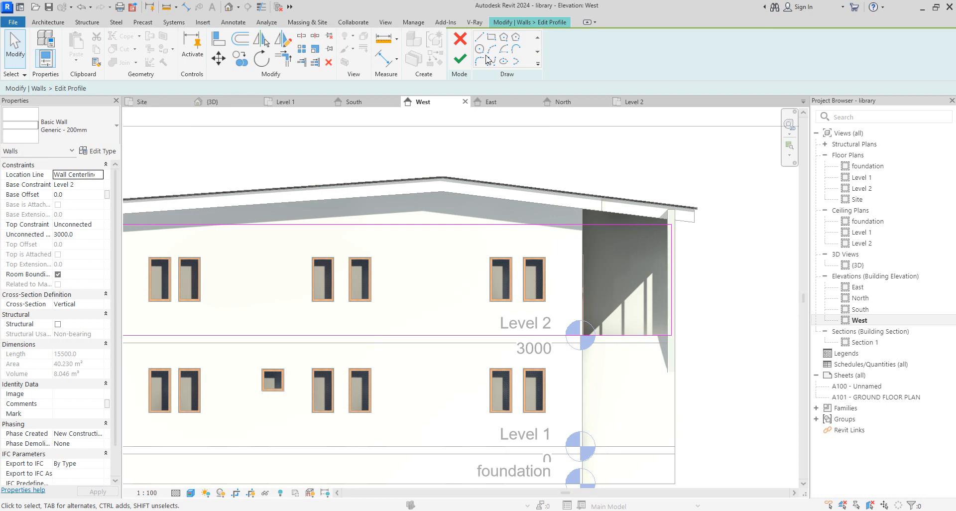
left_click(486, 43)
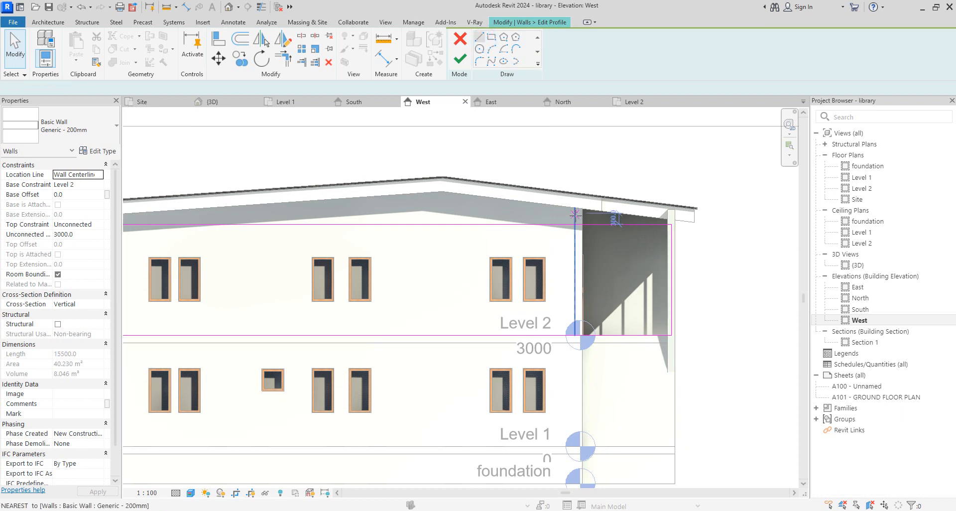
left_click(583, 224)
left_click(583, 207)
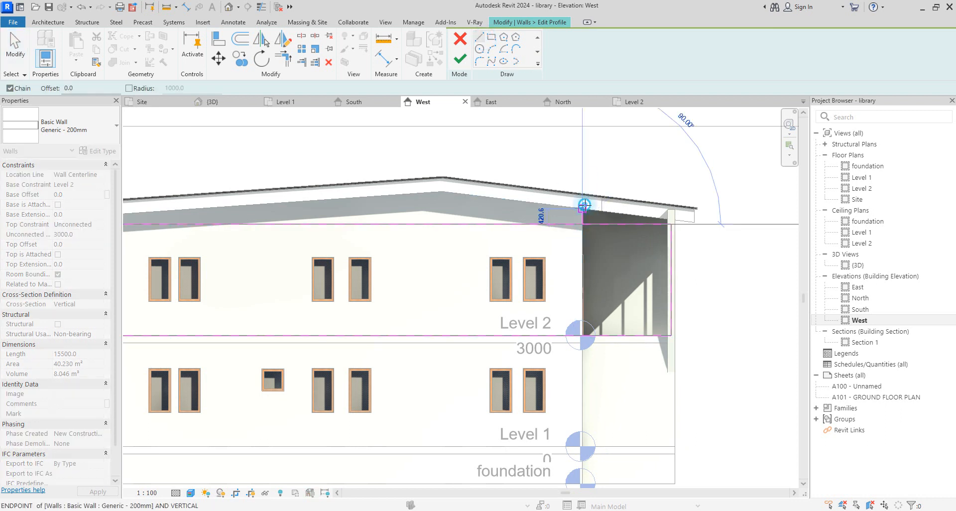
left_click(666, 218)
key("Escape")
key("Escape")
key("Escape")
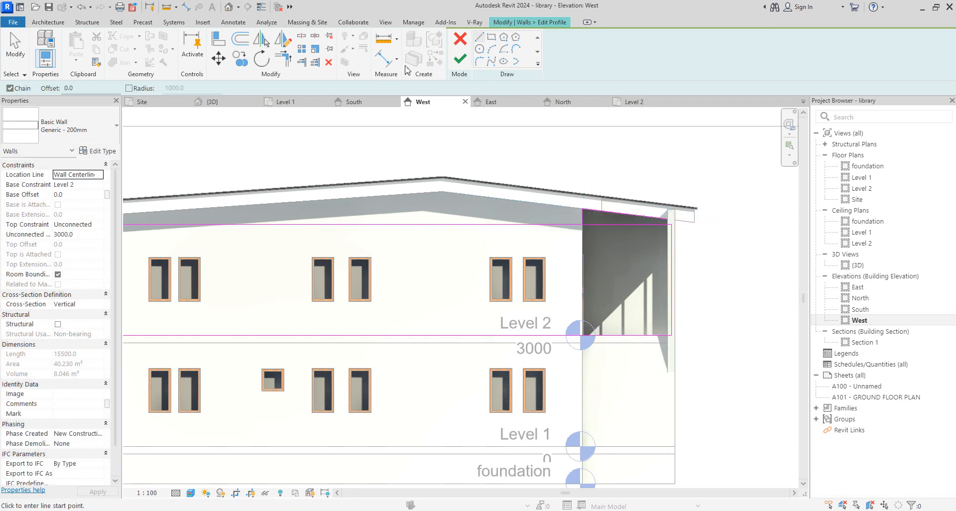
Trim the wall's profile lines into a closed outline that follows the roof slope and finish the profile edit.
left_click(570, 224)
left_click(638, 214)
left_click(663, 245)
left_click(460, 58)
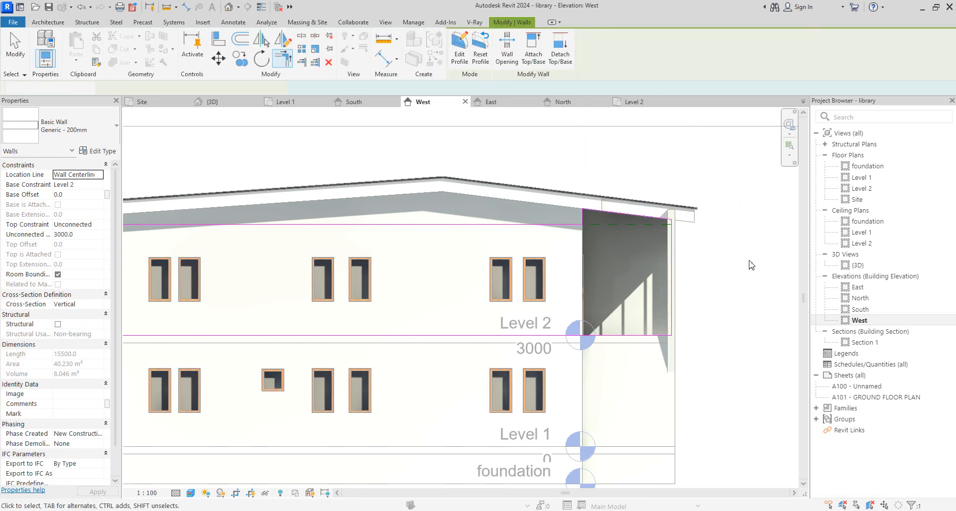
left_click(740, 260)
Extend the level lines in the West elevation so their heads sit clear of the building's front side.
scroll(688, 289, "down", 3)
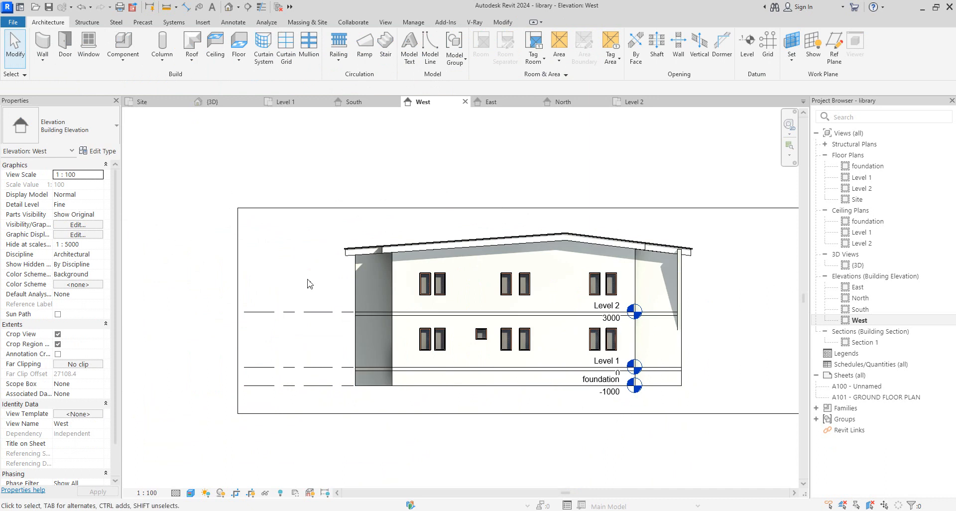
left_click(300, 312)
left_click_drag(631, 315, 726, 312)
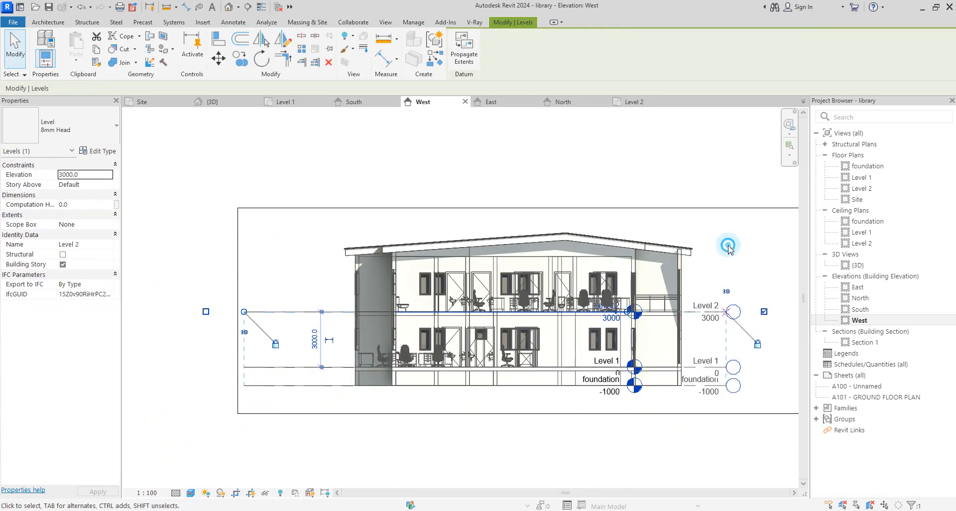
left_click(728, 248)
Examine the West elevation, checking how the upper walls meet the roof above the balcony and along the facade.
scroll(731, 250, "up", 2)
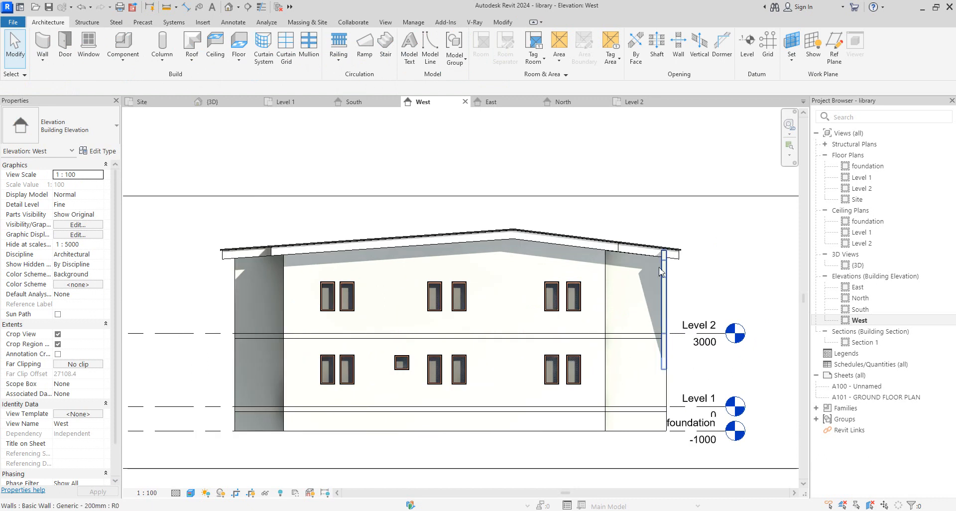
scroll(677, 324, "up", 2)
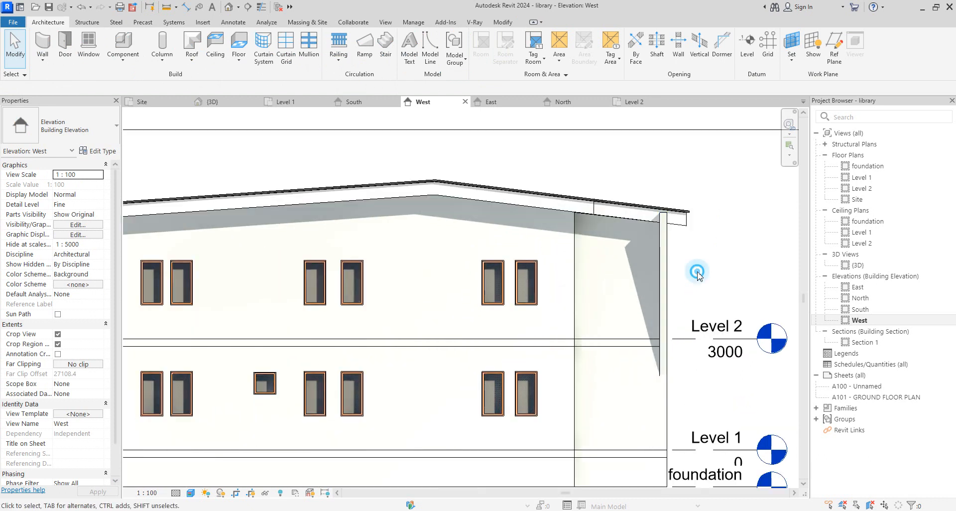
scroll(544, 276, "down", 5)
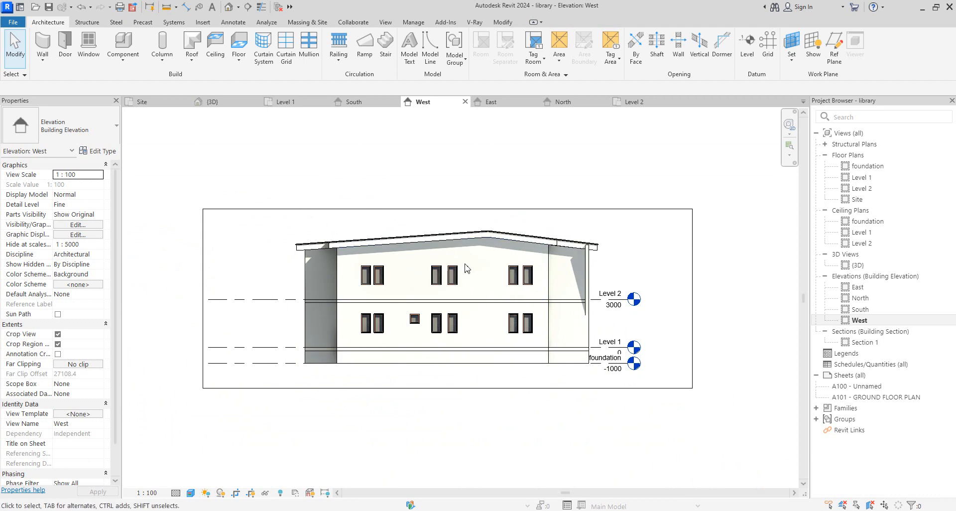
scroll(299, 249, "up", 2)
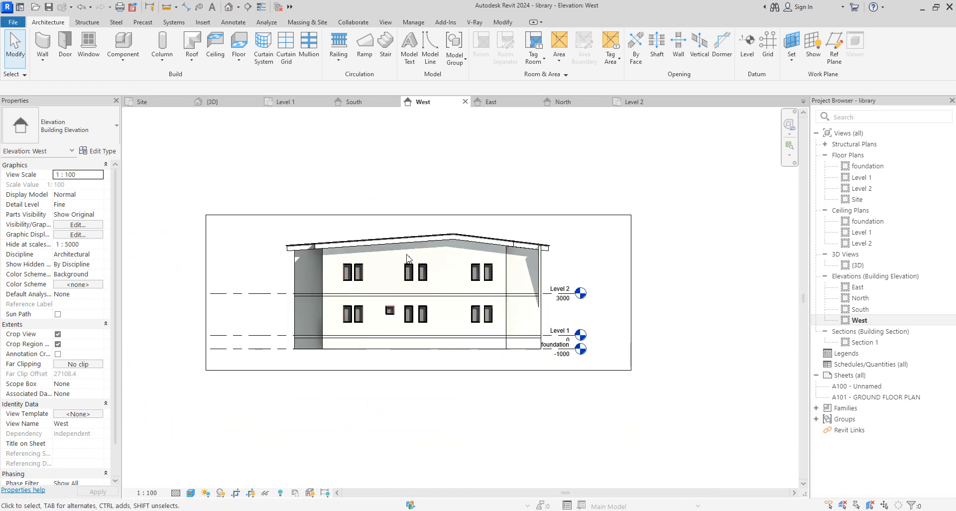
scroll(266, 253, "up", 1)
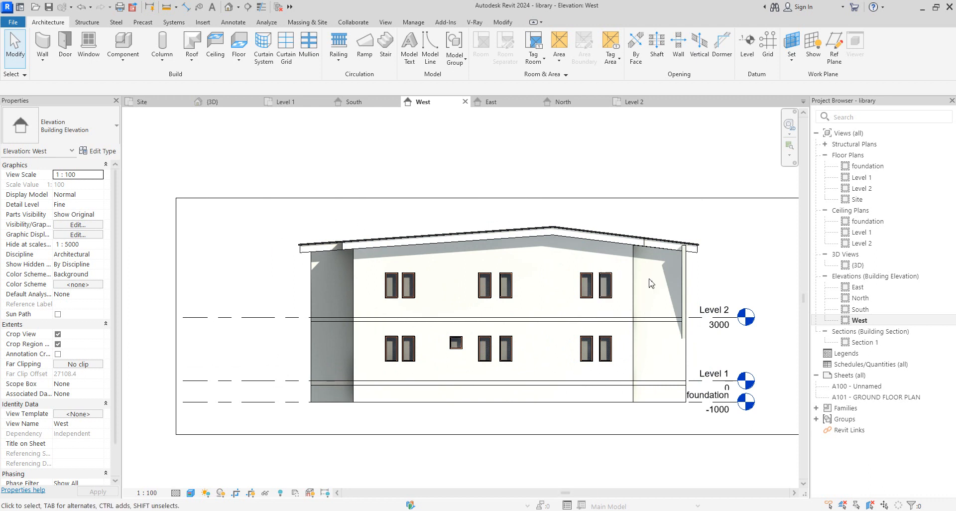
scroll(652, 284, "down", 2)
scroll(692, 289, "up", 2)
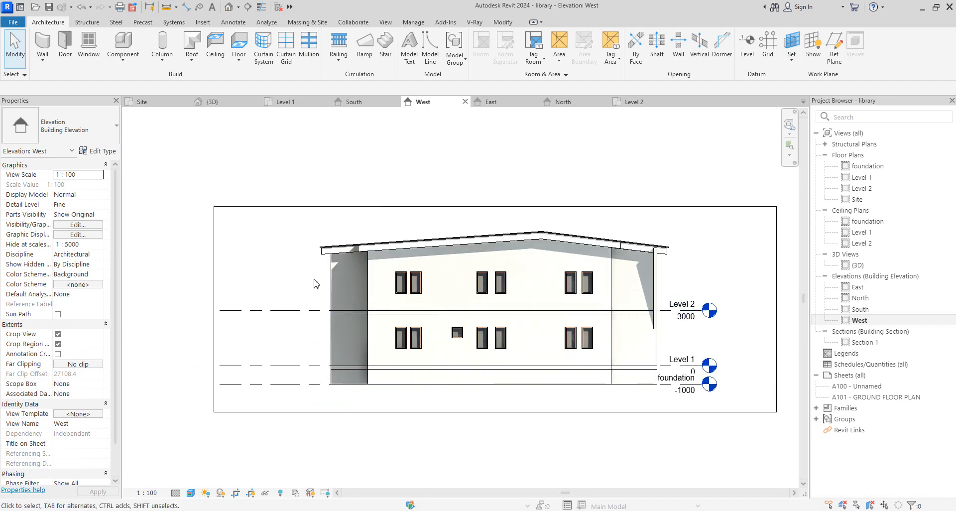
left_click(685, 165)
Open the 3D view in its home orientation and examine the roof, fascia and upper walls around the balcony.
left_click(862, 264)
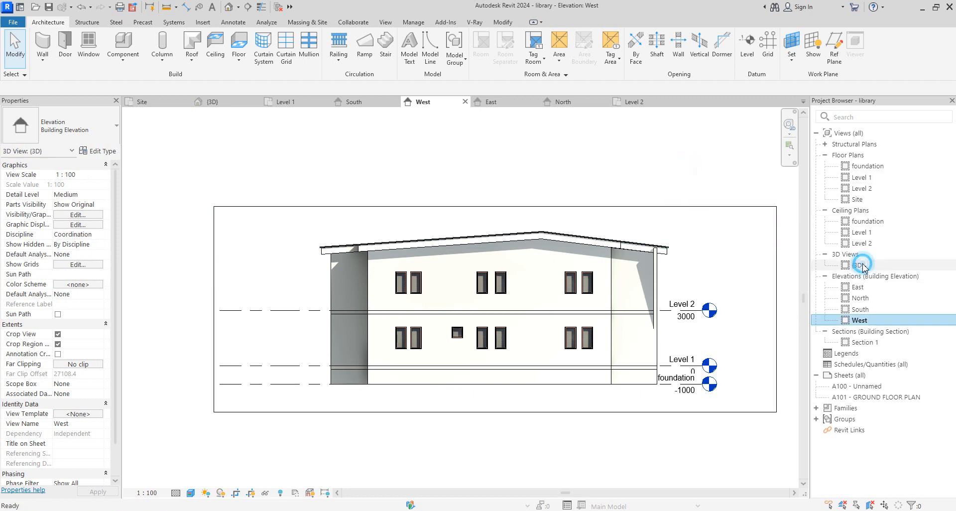
double_click(863, 265)
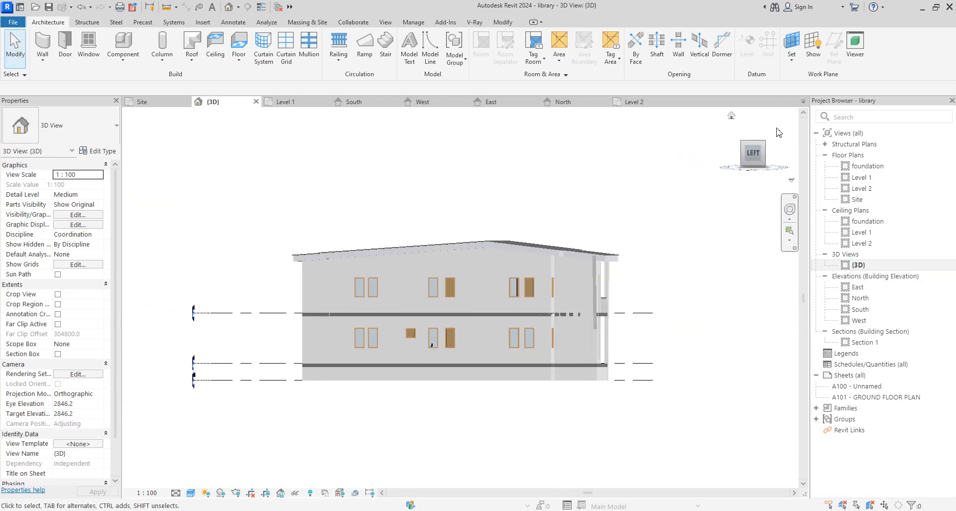
left_click(732, 118)
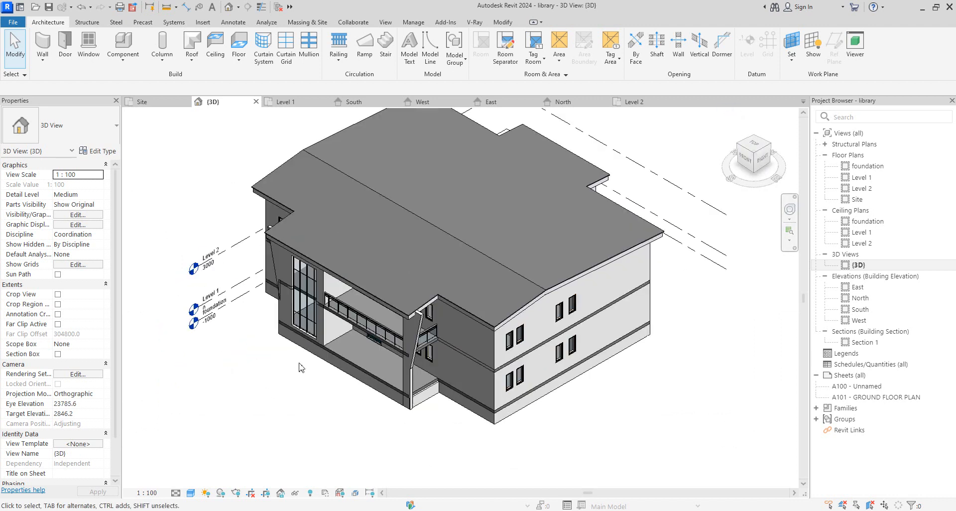
scroll(299, 368, "up", 4)
scroll(478, 394, "down", 2)
scroll(535, 390, "up", 2)
scroll(534, 390, "down", 5)
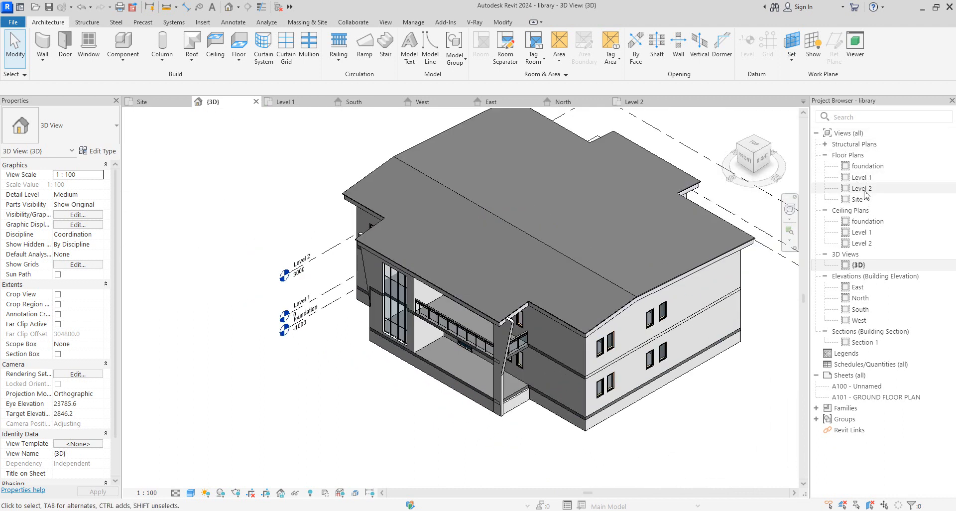
Open the South elevation and start modelling a new in-place component.
double_click(858, 312)
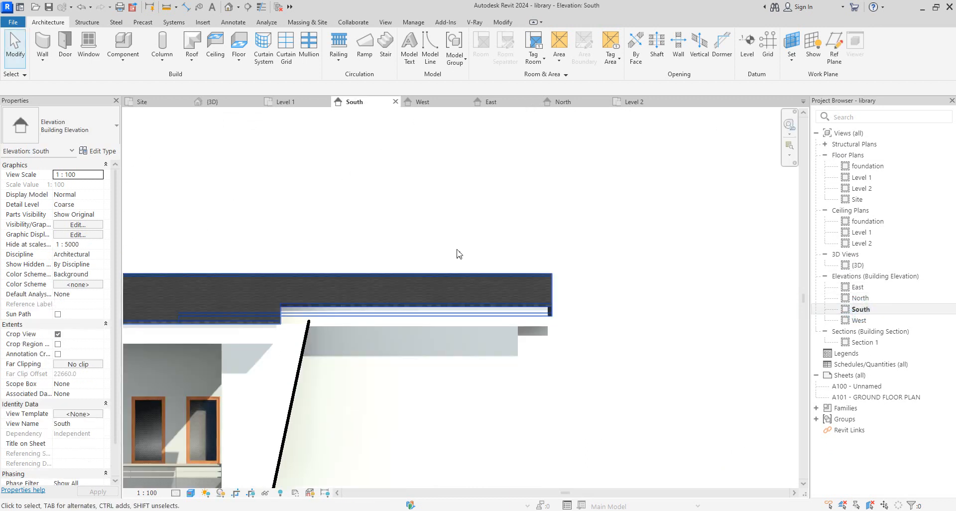
scroll(447, 258, "down", 5)
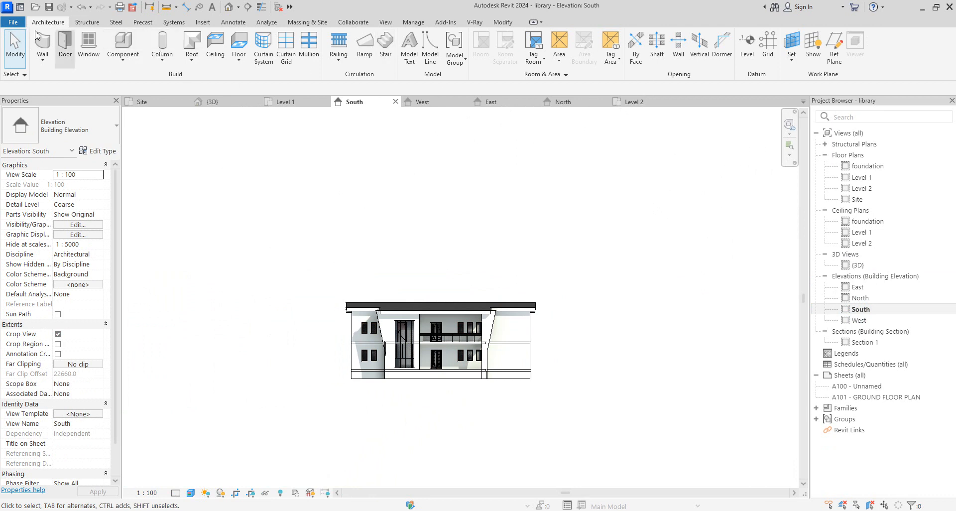
left_click(122, 57)
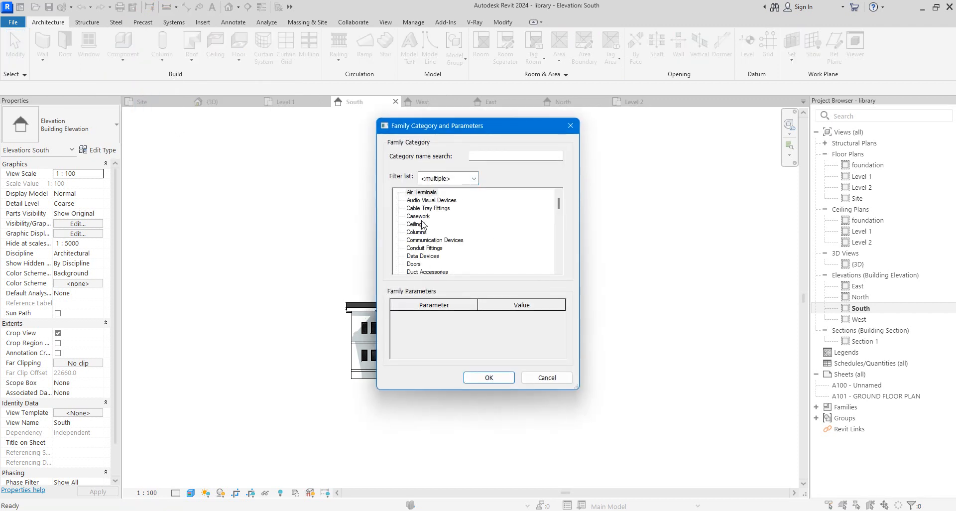
Set the in-place component's family category to Stairs and accept the name Stairs 1.
scroll(412, 227, "down", 5)
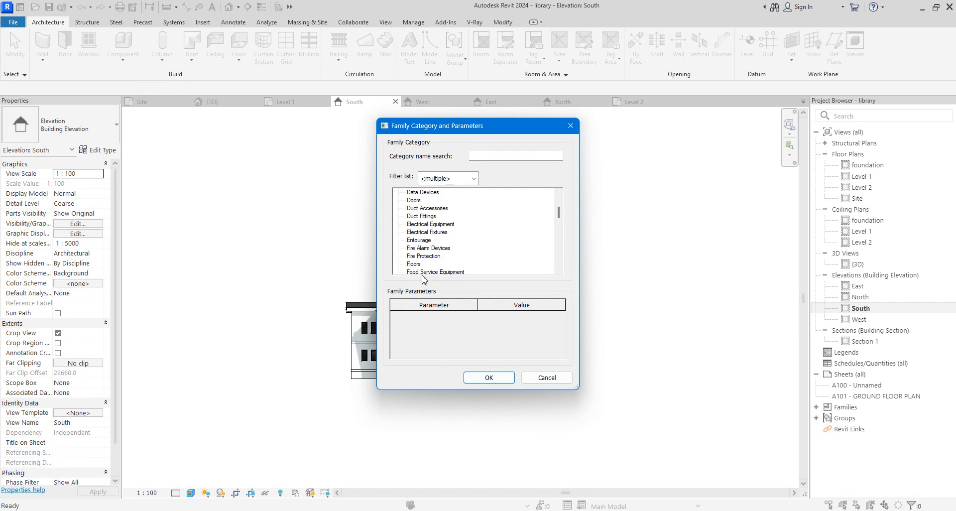
scroll(430, 253, "down", 4)
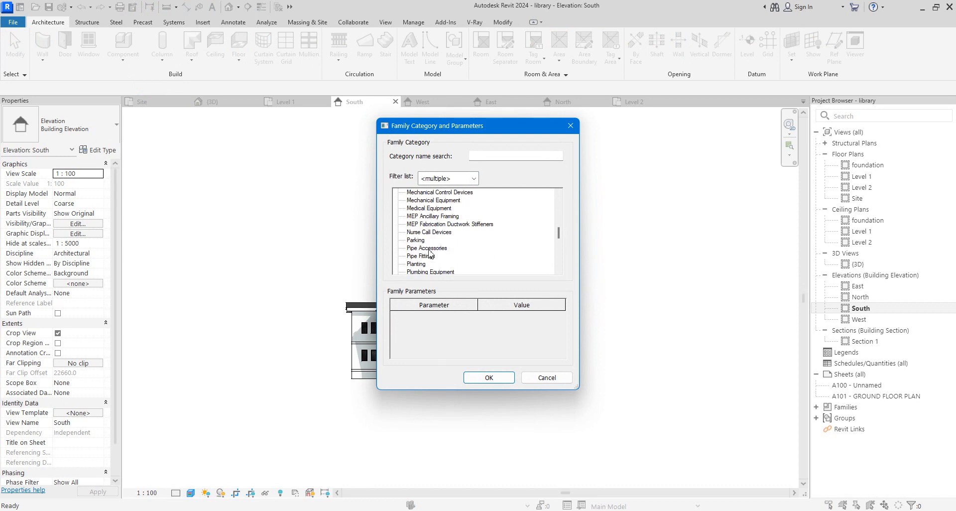
scroll(433, 252, "down", 1)
scroll(436, 258, "down", 1)
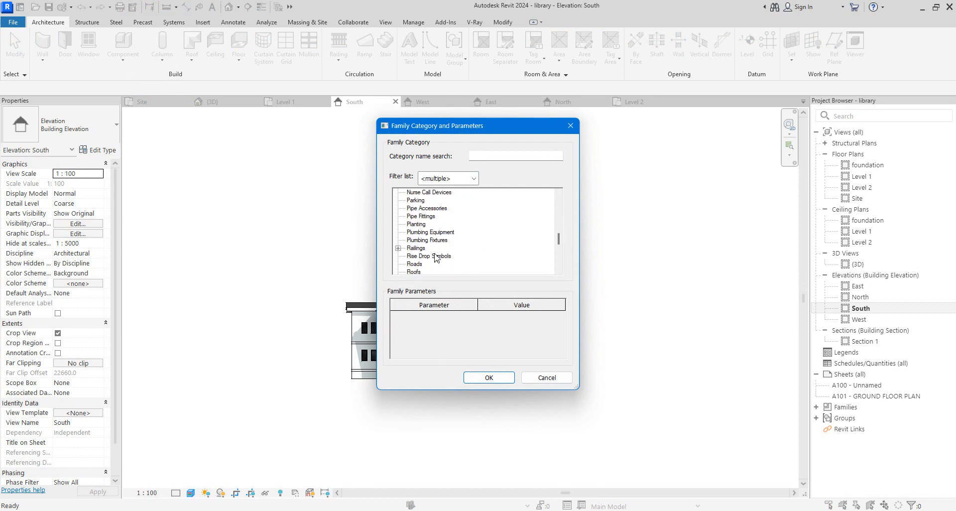
scroll(433, 258, "down", 2)
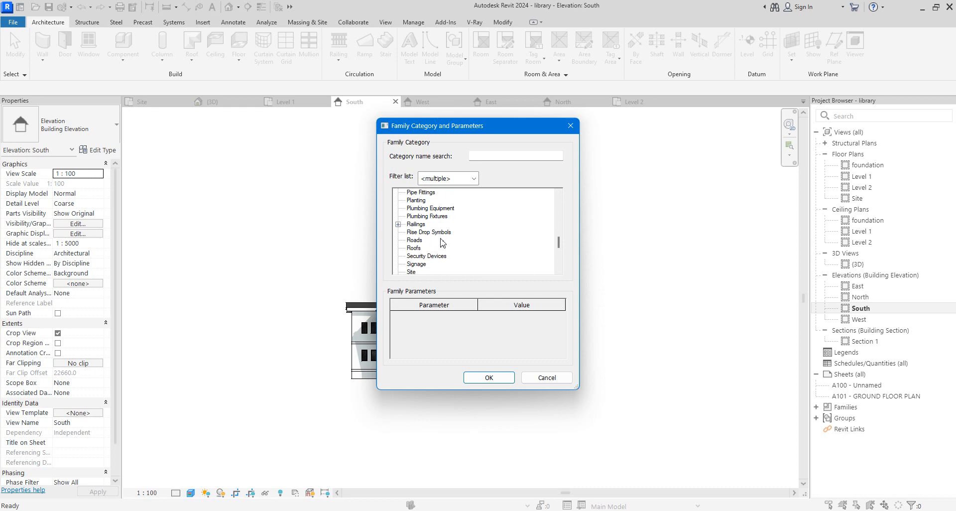
scroll(443, 243, "up", 1)
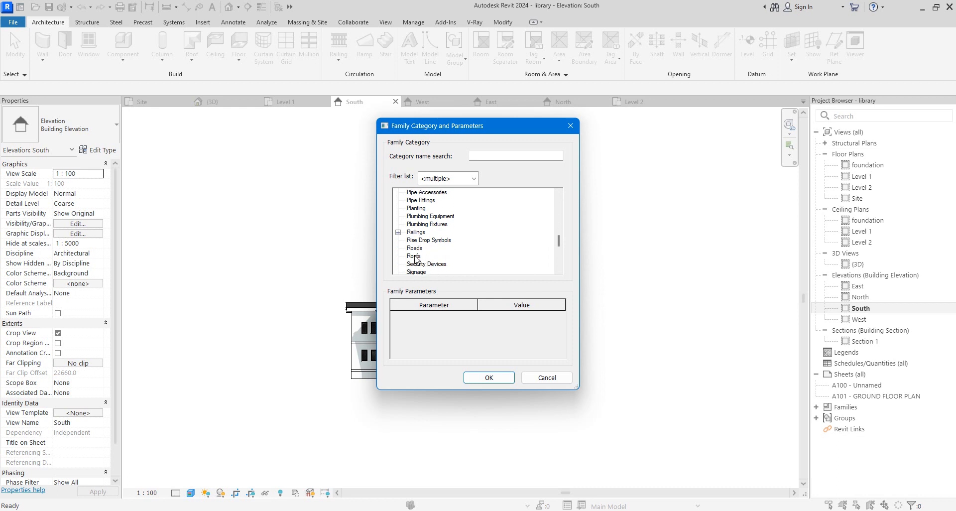
scroll(421, 245, "down", 3)
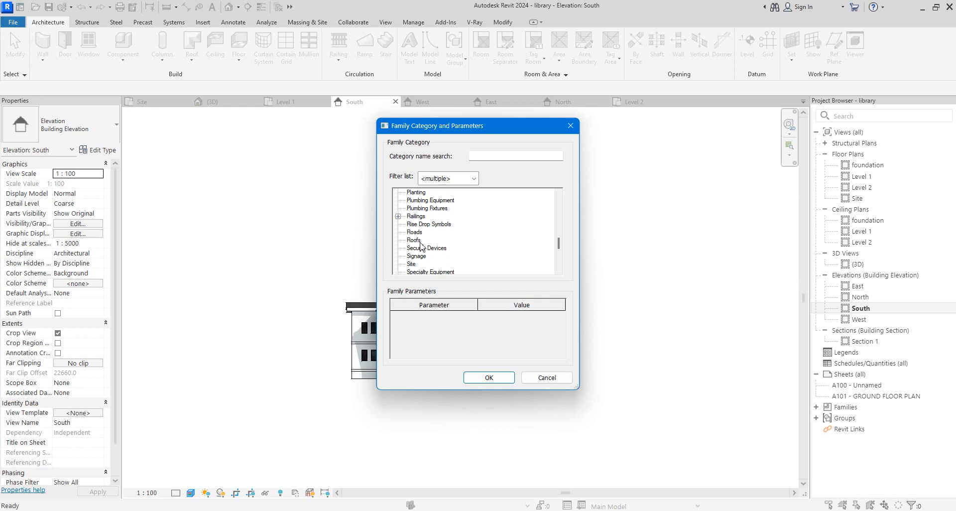
scroll(423, 264, "down", 1)
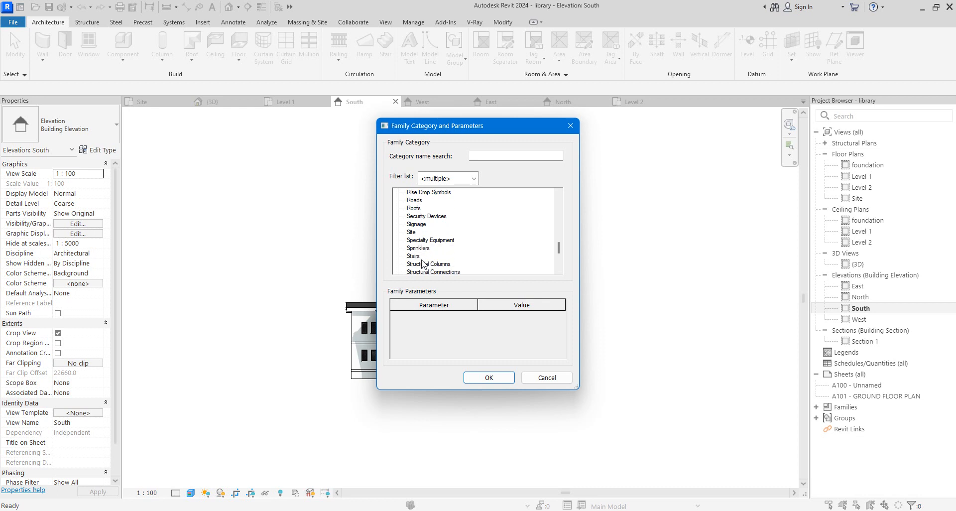
left_click(496, 377)
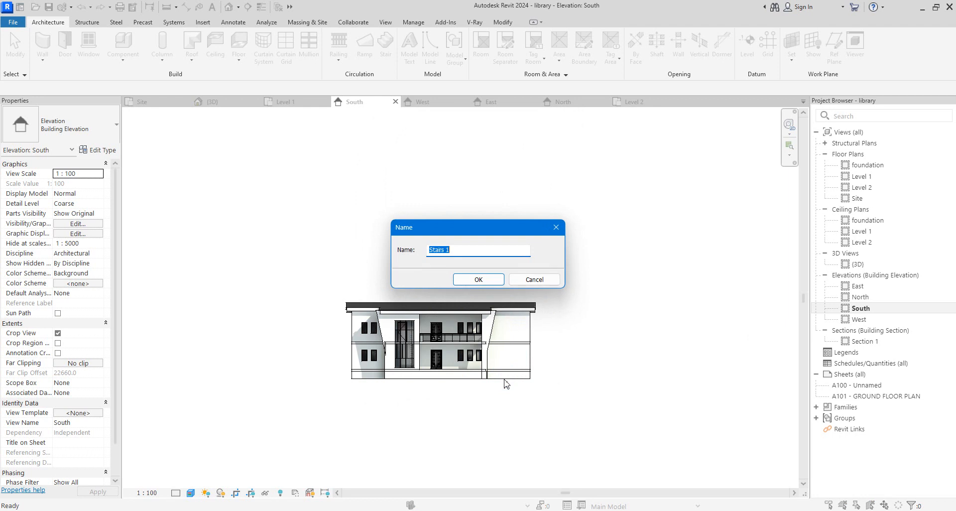
left_click(482, 280)
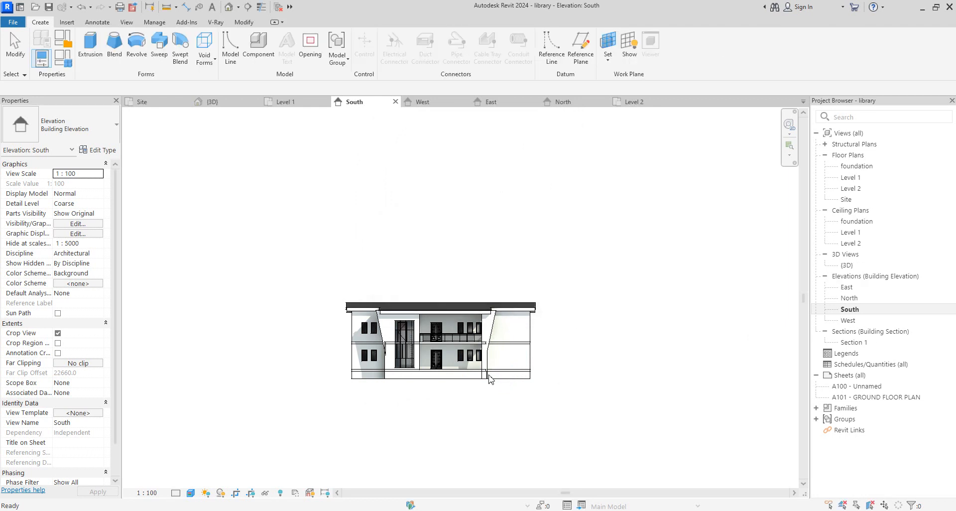
Start an Extrusion and pick the base wall's face below the ground-floor veranda as its work plane.
scroll(490, 380, "up", 5)
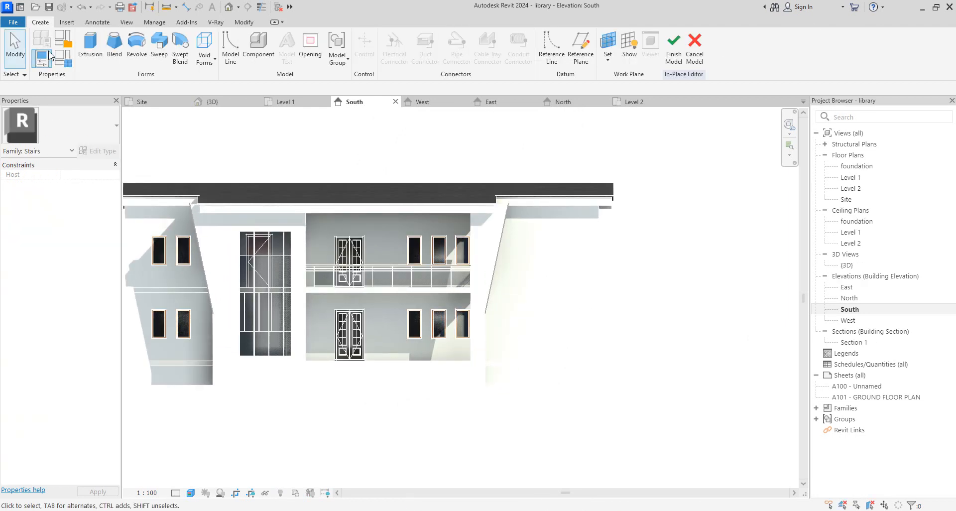
left_click(91, 52)
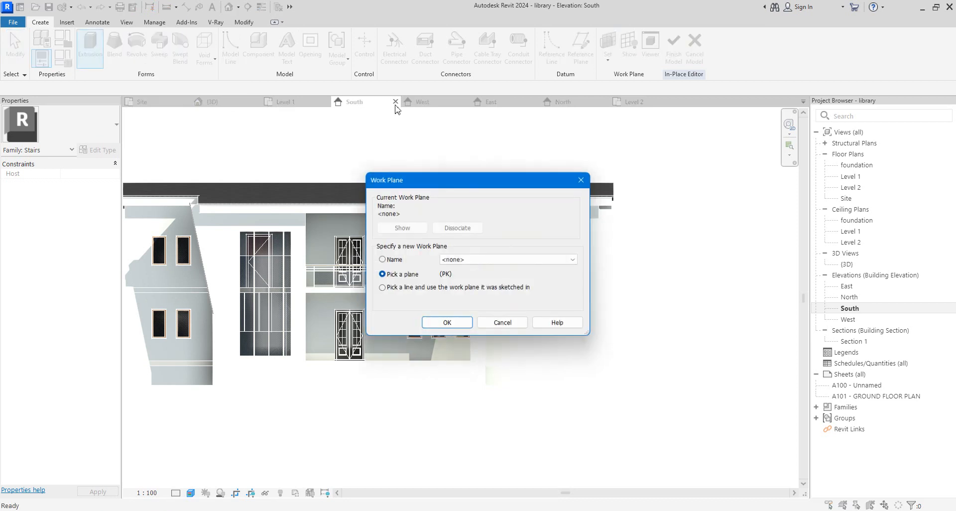
left_click(448, 323)
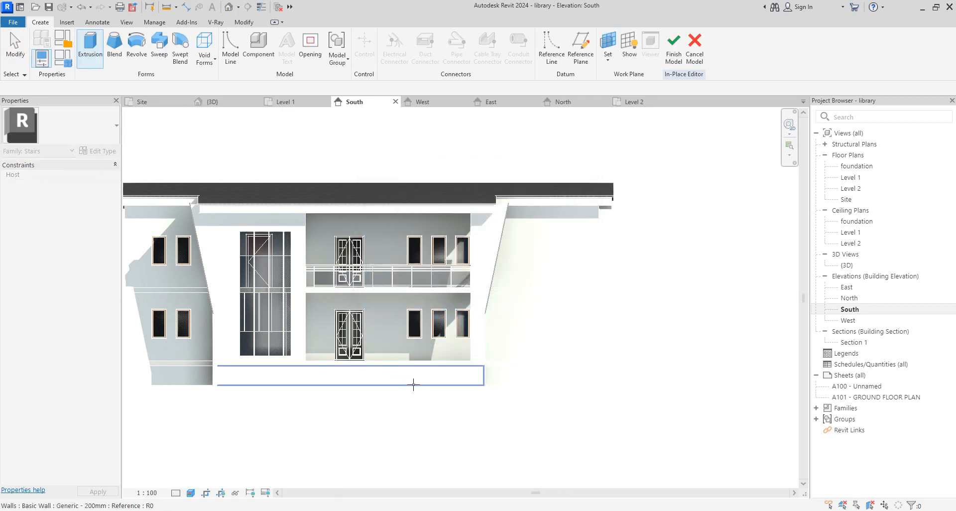
left_click(412, 384)
scroll(481, 387, "up", 4)
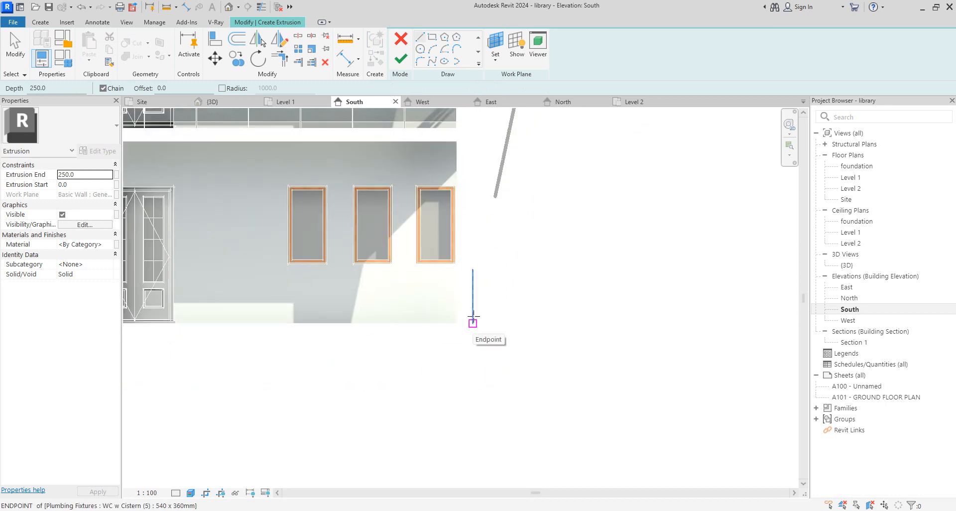
Sketch a closed triangular ramp profile with a vertical edge at the veranda end and a 3600 mm base along the wall's bottom.
left_click(418, 38)
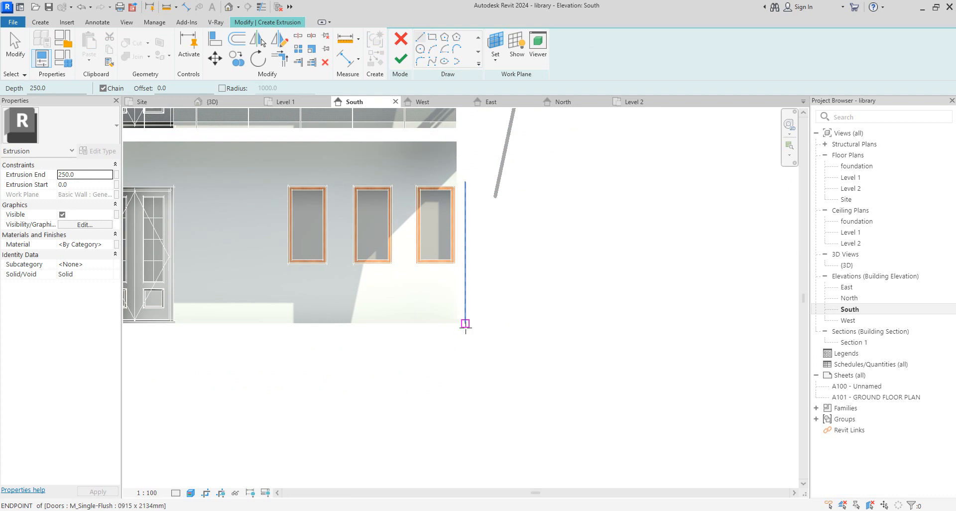
left_click(479, 336)
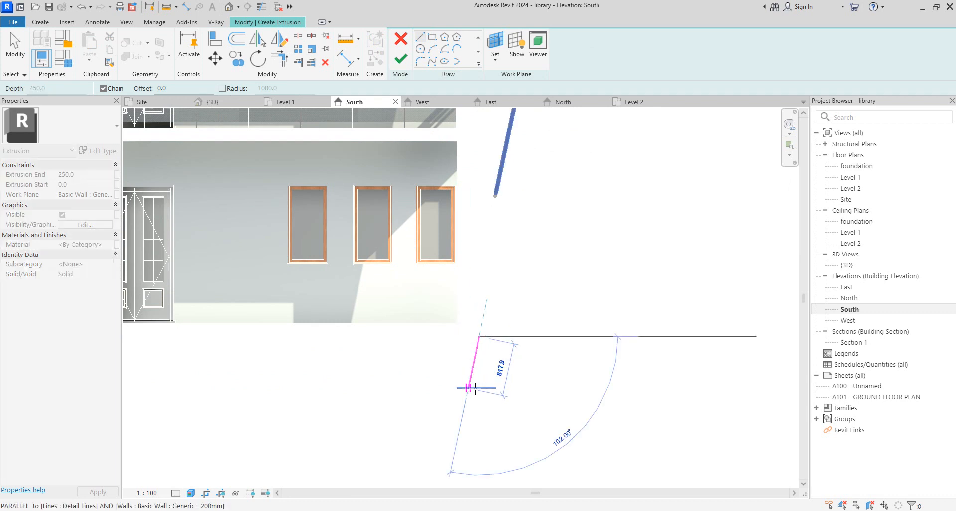
left_click(478, 388)
scroll(605, 401, "down", 2)
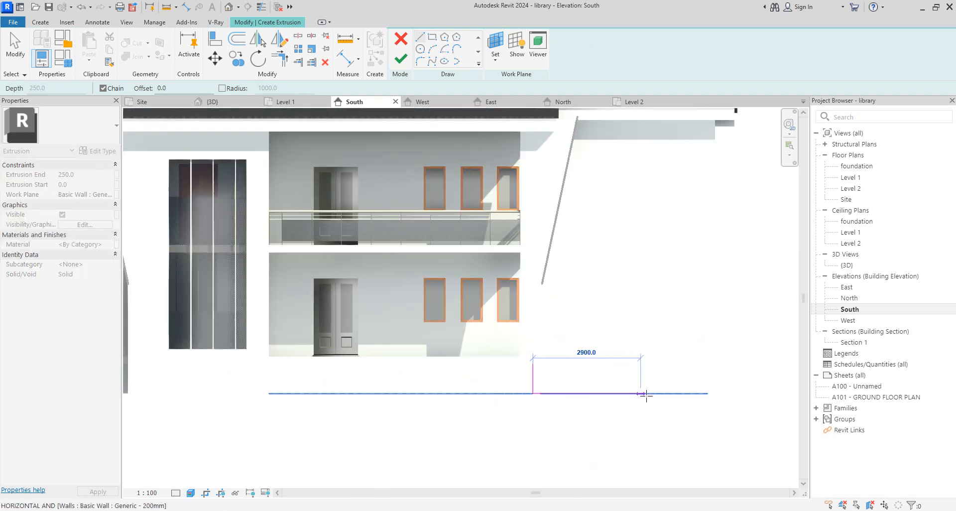
left_click(667, 394)
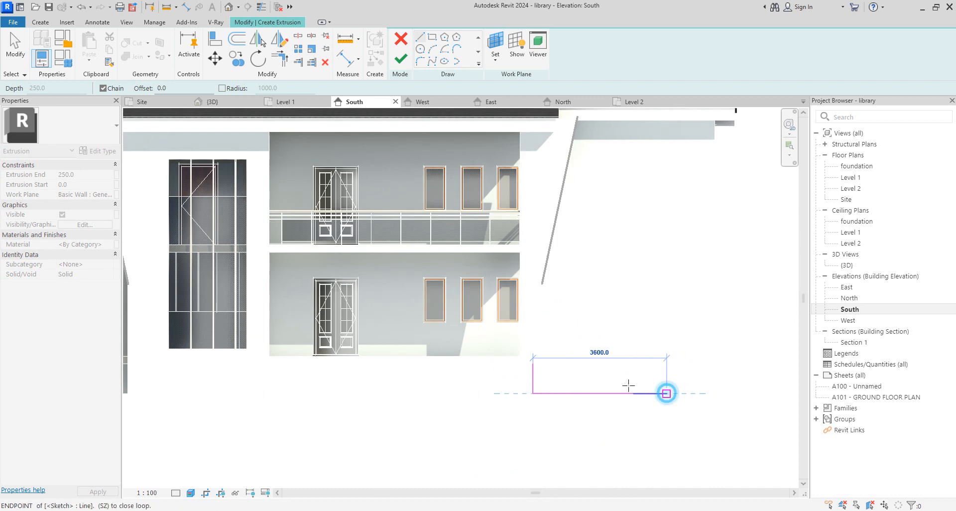
left_click(534, 359)
right_click(641, 285)
left_click(688, 294)
right_click(625, 286)
left_click(645, 290)
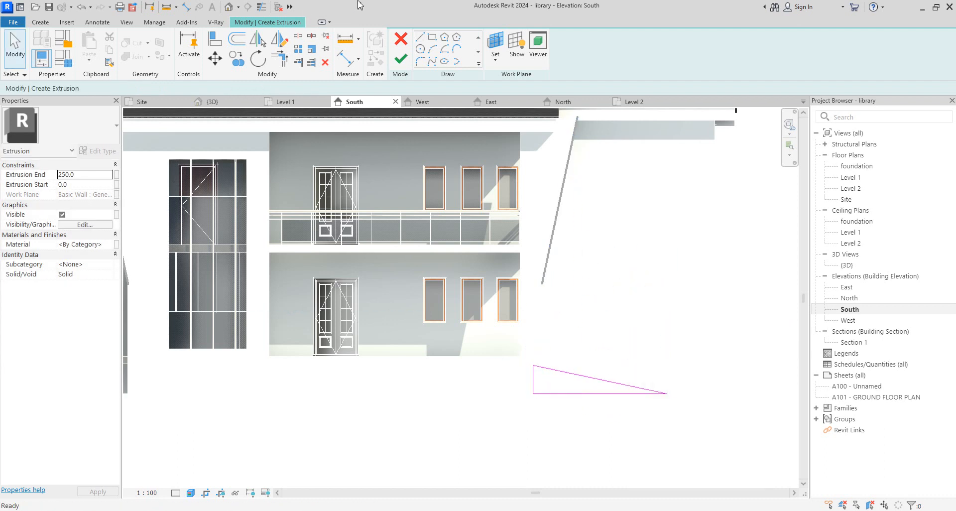
Check the ramp profile's slope with an Angular dimension between its sloping line and base, leaving no dimension placed.
left_click(359, 63)
left_click(373, 102)
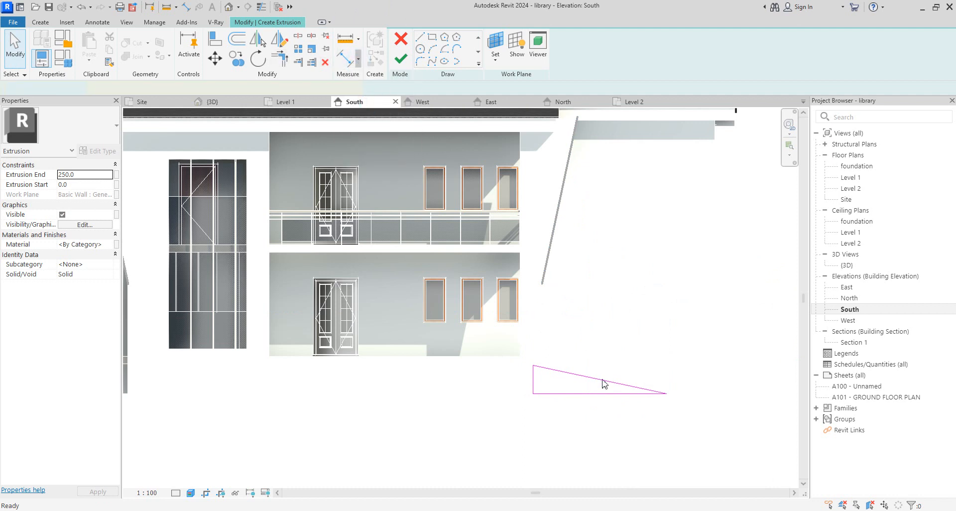
left_click(605, 381)
scroll(597, 391, "up", 3)
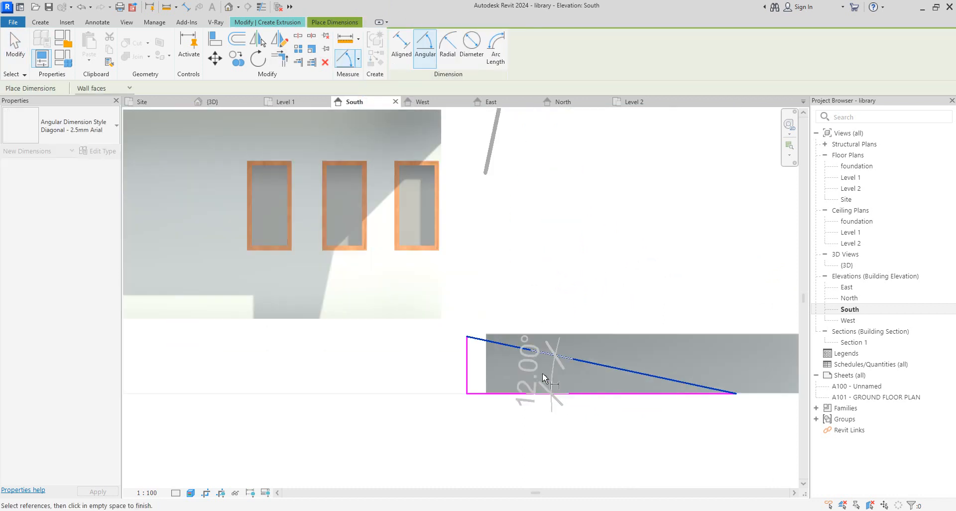
key("Escape")
key("Escape")
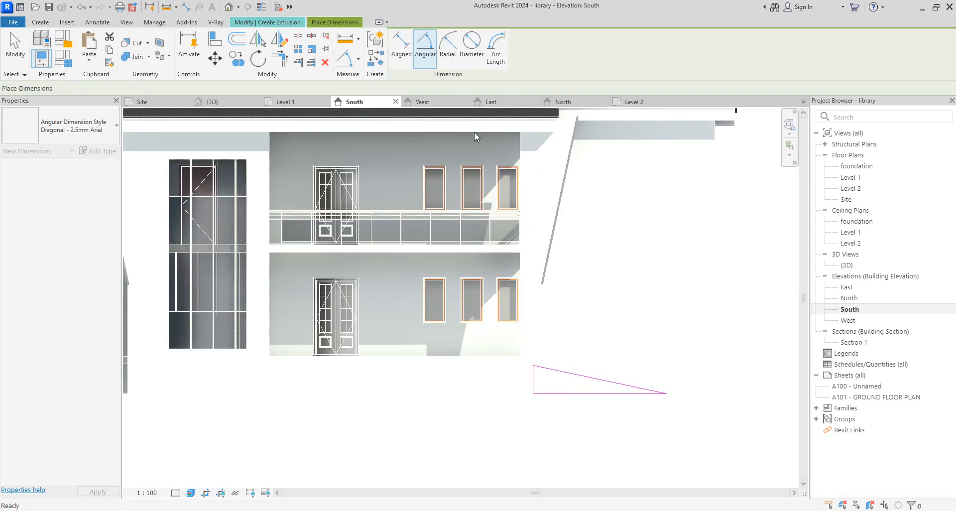
key("Escape")
key("Escape")
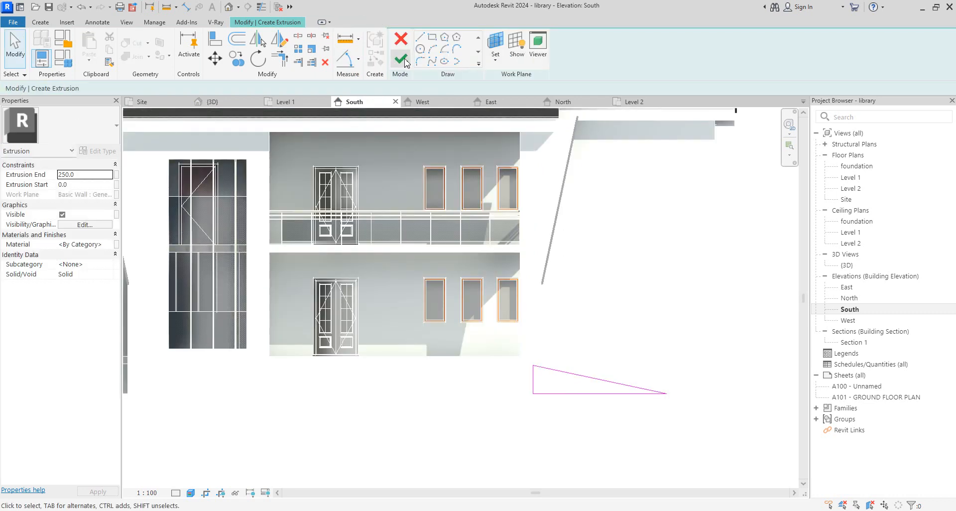
Finish the triangular ramp profile as a 250 mm deep extrusion and open the 3D view.
left_click(401, 60)
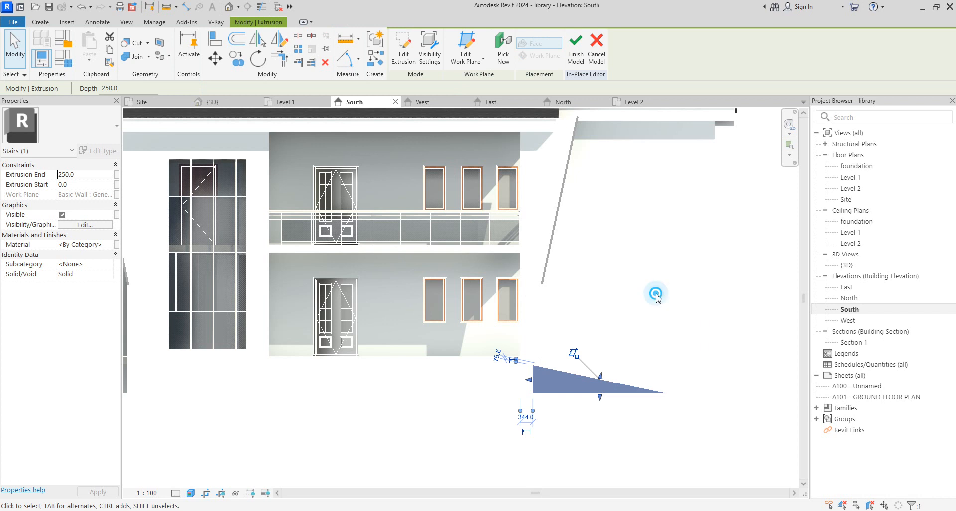
left_click(658, 297)
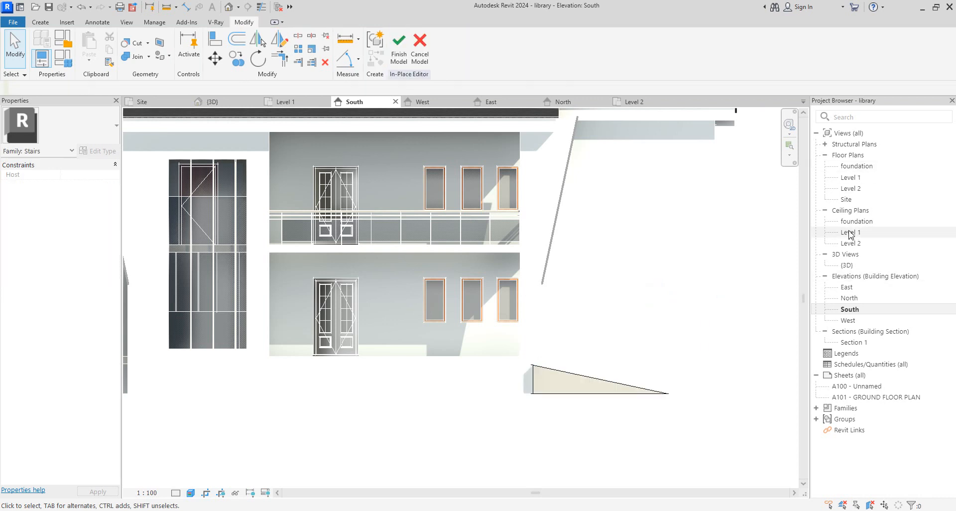
double_click(847, 265)
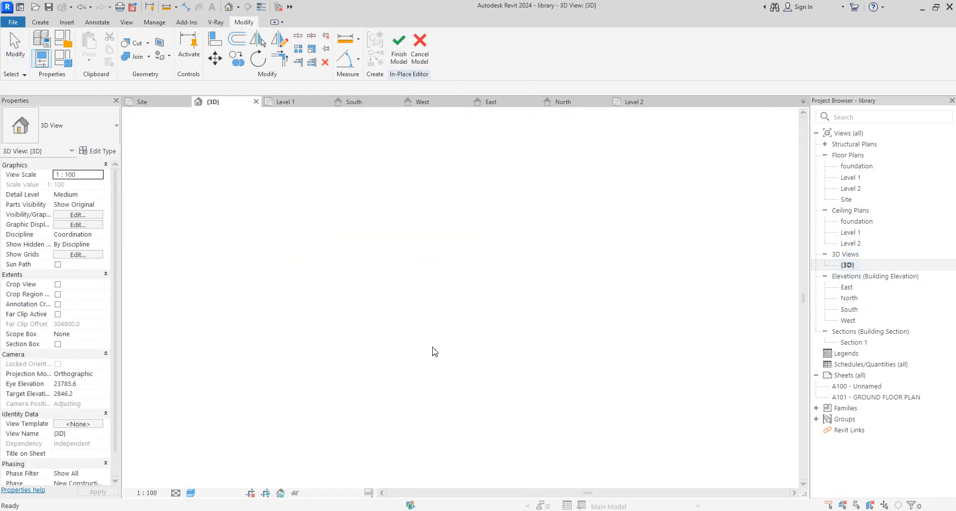
Stretch the ramp extrusion's side faces to a 2600 mm depth, filling the recess beside the veranda from start -2600 to end 0.
scroll(511, 418, "up", 3)
left_click(512, 414)
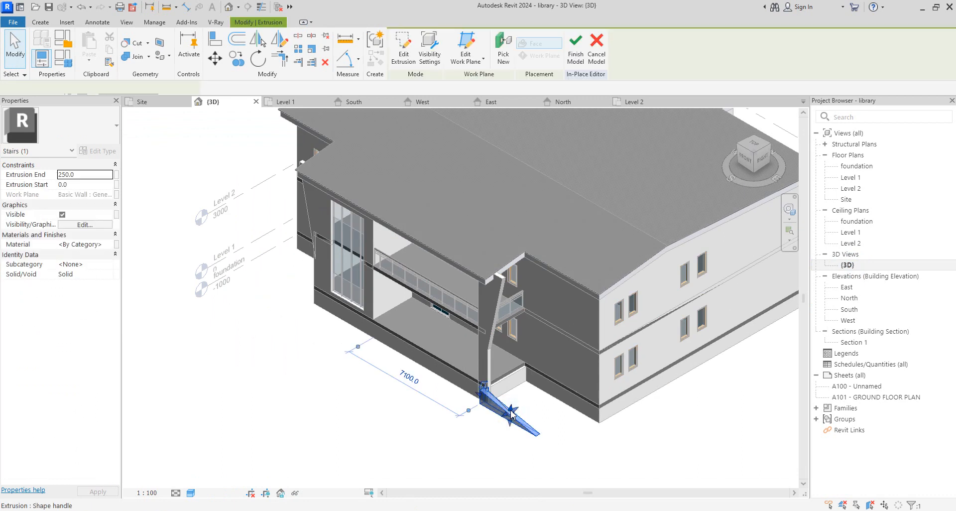
scroll(512, 413, "up", 5)
left_click_drag(512, 413, 709, 331)
left_click_drag(488, 424, 508, 406)
scroll(507, 393, "down", 3)
left_click(377, 441)
scroll(373, 436, "down", 4)
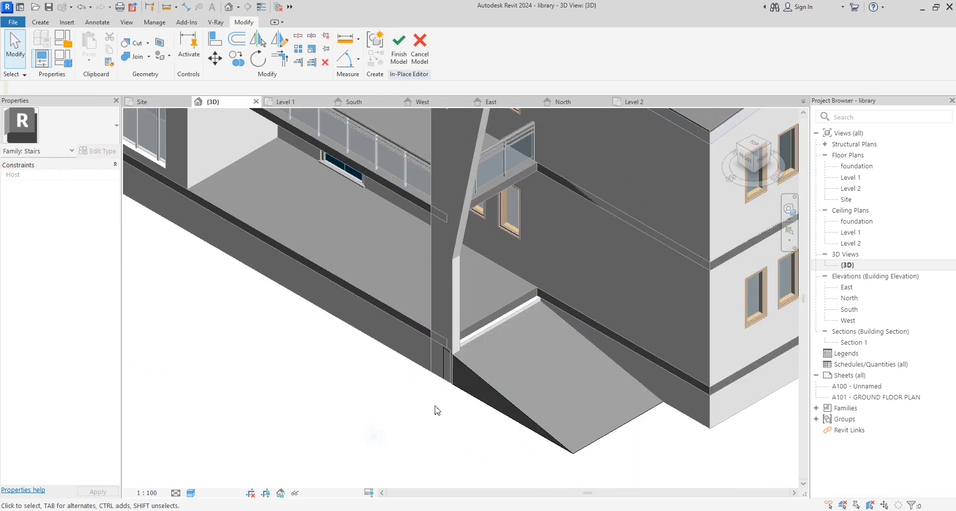
Nudge the ramp extrusion away from the veranda in the South elevation and switch that view to the Hidden Line visual style.
left_click(497, 424)
scroll(486, 382, "up", 6)
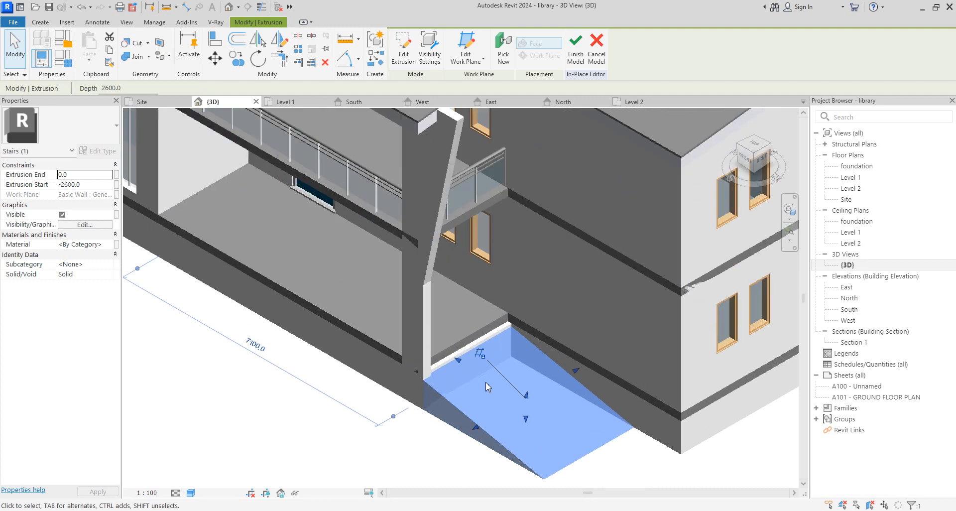
scroll(556, 410, "down", 5)
scroll(577, 424, "up", 4)
left_click_drag(575, 421, 576, 417)
scroll(441, 390, "down", 2)
double_click(845, 310)
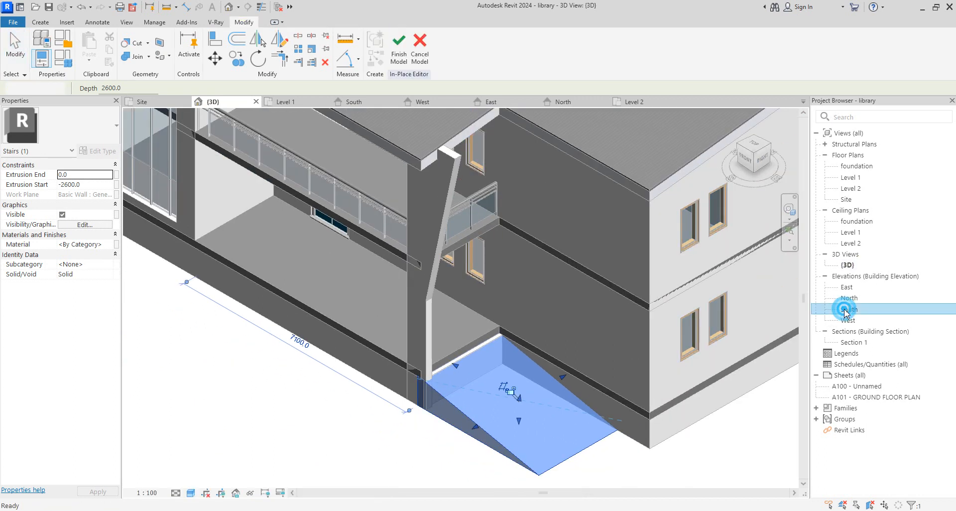
key("Right")
key("Right")
scroll(565, 385, "up", 1)
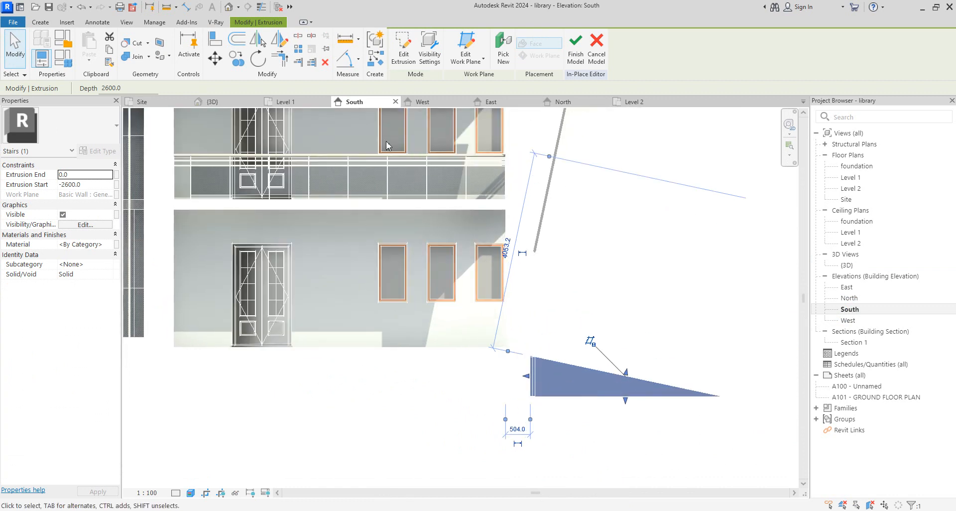
left_click(191, 493)
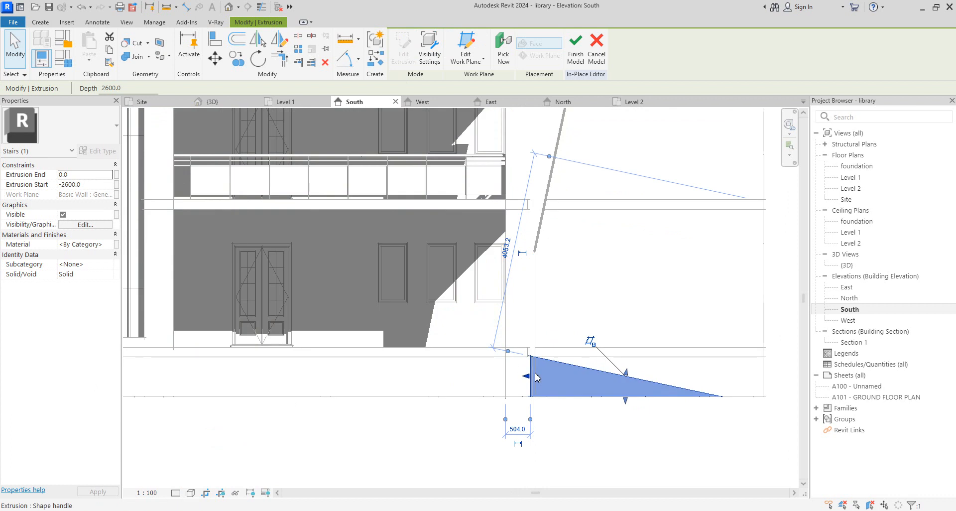
scroll(549, 393, "up", 2)
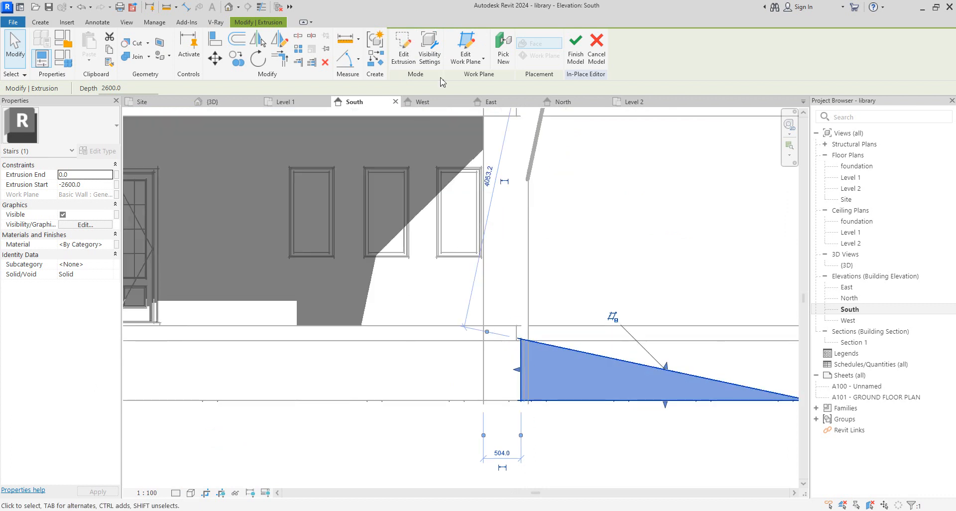
Edit the ramp extrusion's sketch in the South elevation and raise the sloping line until its upper end meets the floor line at Level 1.
left_click(401, 55)
scroll(528, 342, "up", 2)
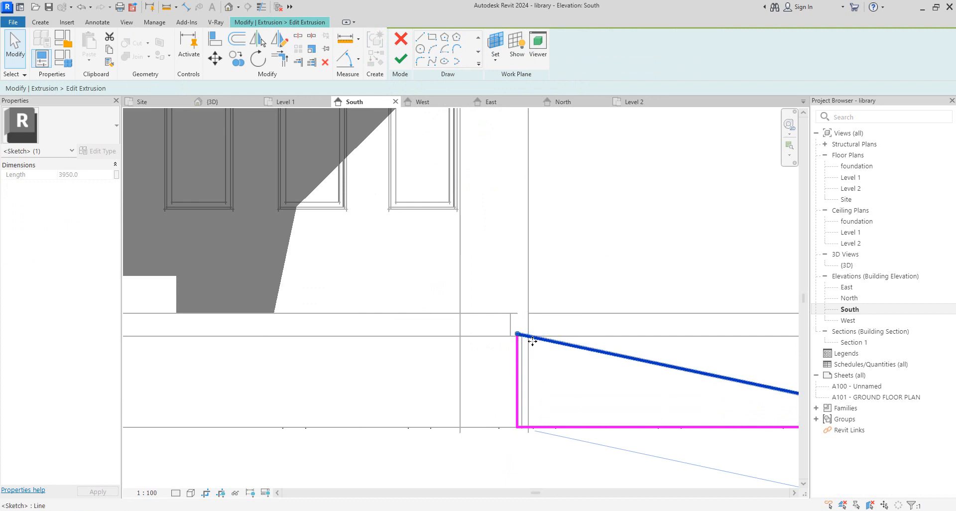
key("Up")
key("Up")
key("Up")
key("Up")
key("Up")
key("Up")
key("Up")
key("Up")
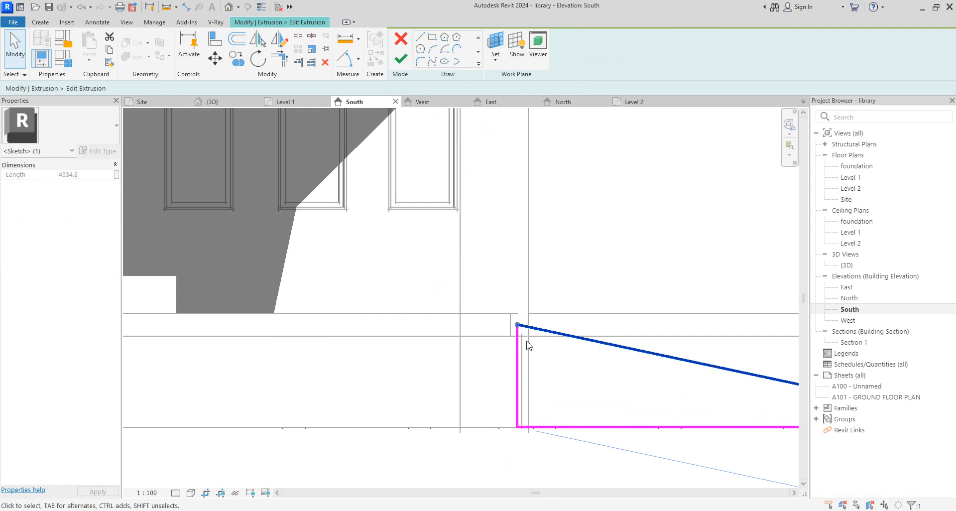
key("Up")
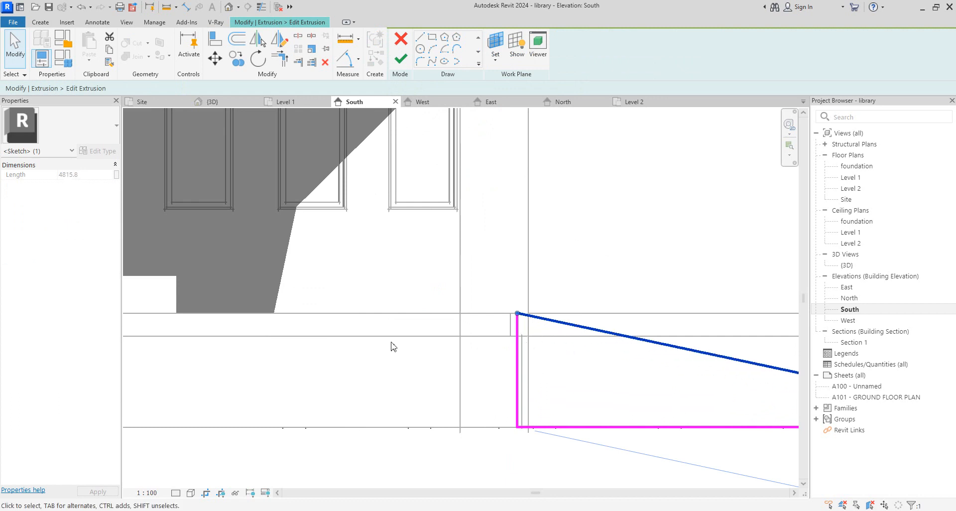
Select the whole triangular ramp profile and nudge it slightly towards the veranda wall.
left_click(444, 428)
scroll(419, 294, "down", 3)
left_click_drag(439, 280, 728, 375)
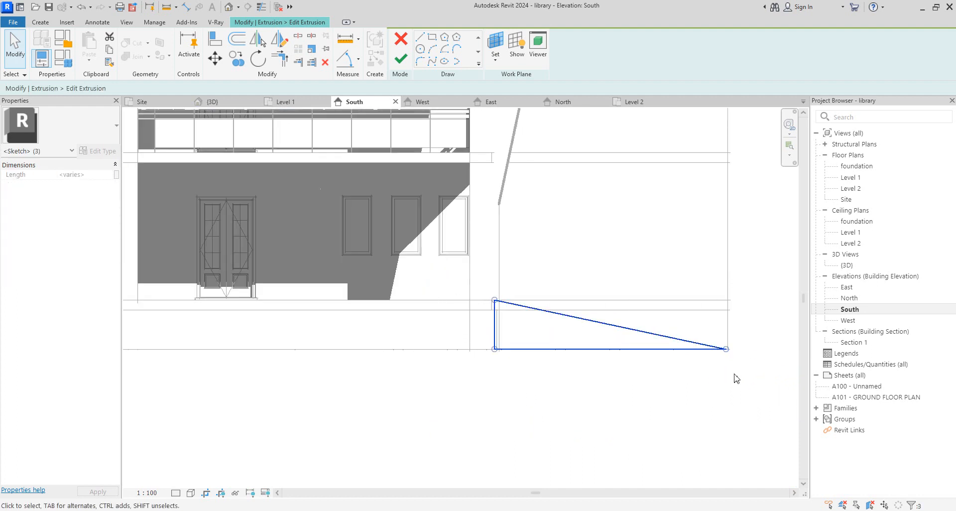
scroll(667, 367, "up", 2)
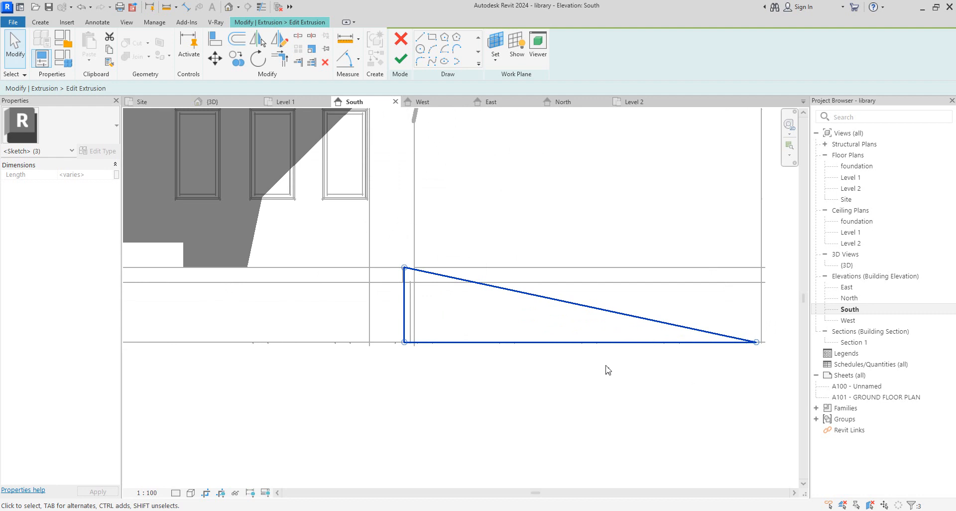
scroll(568, 369, "down", 2)
Check the ramp profile against the hidden building lines in Wireframe, then return the elevation to Hidden Line.
left_click(175, 493)
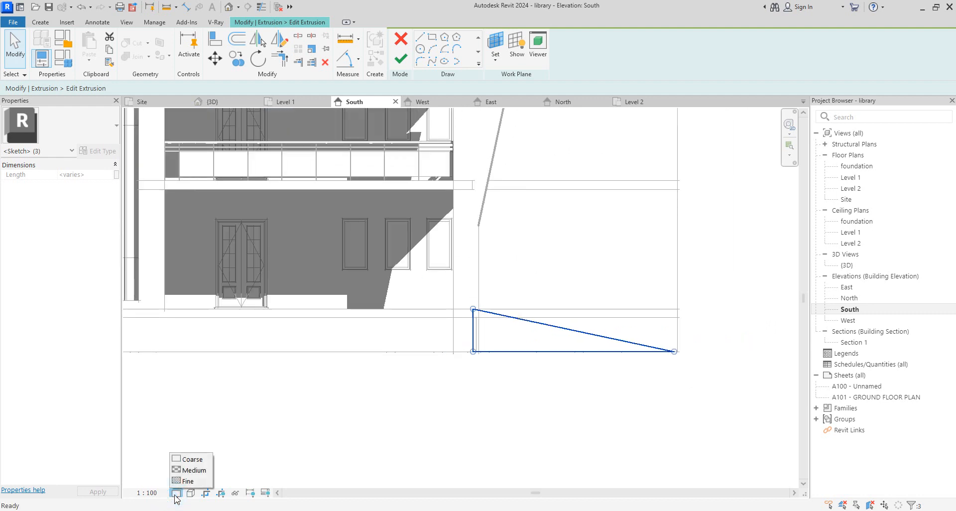
left_click(191, 493)
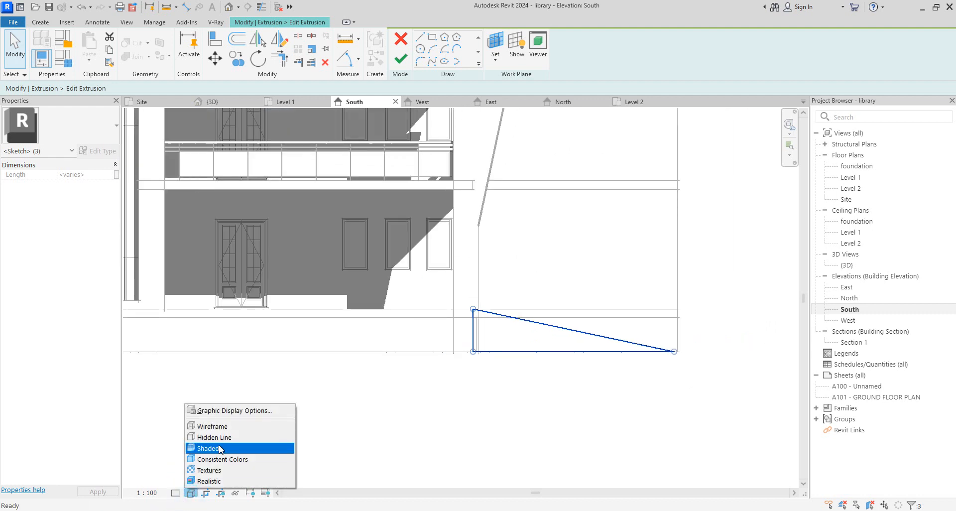
left_click(205, 426)
scroll(490, 330, "up", 4)
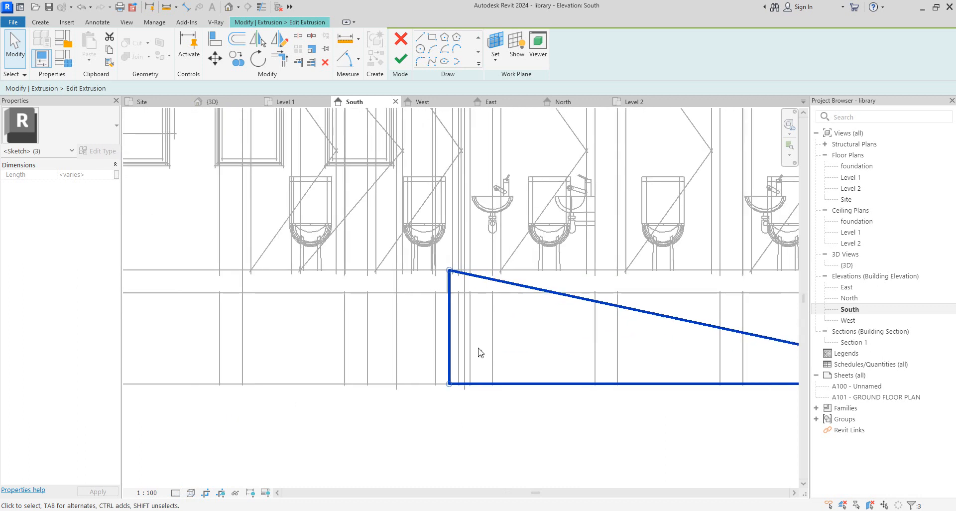
scroll(451, 290, "down", 3)
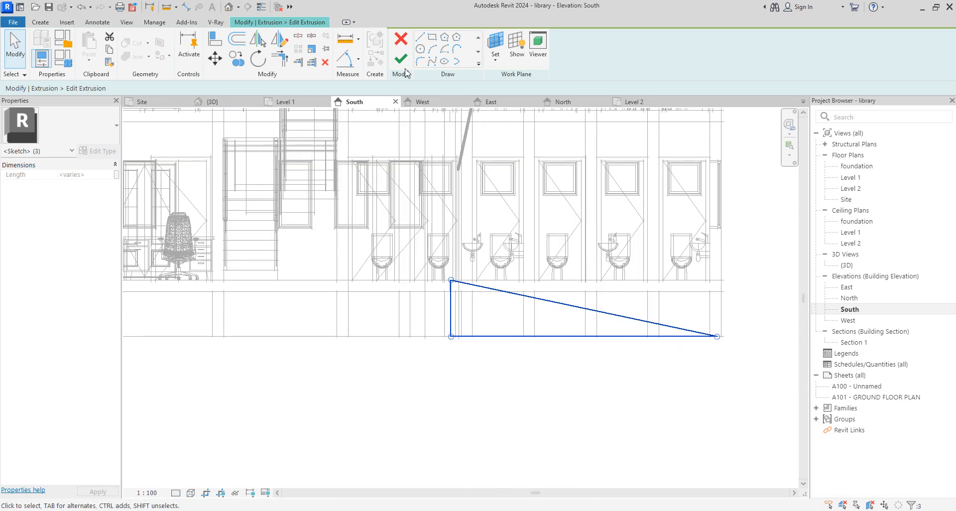
left_click(191, 493)
left_click(227, 438)
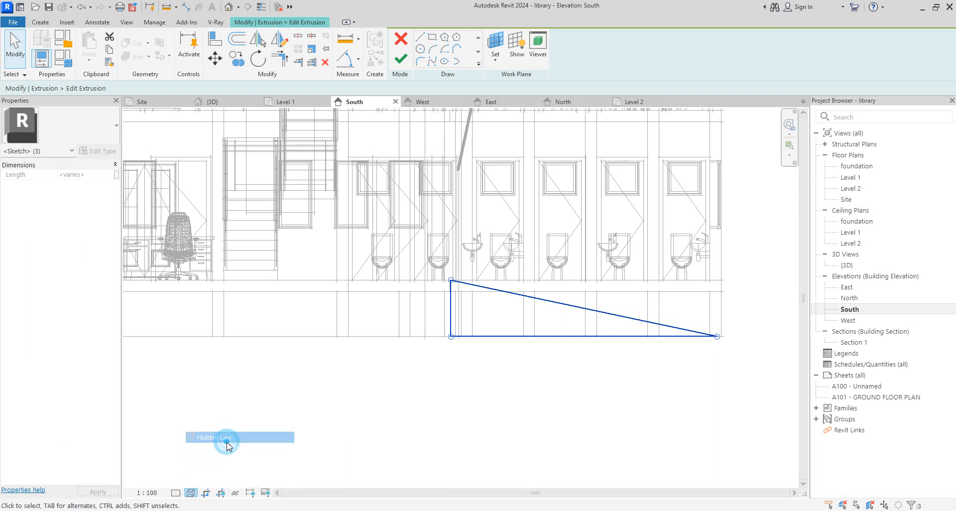
Finish the ramp's sketch edit and select the ramp in the 3D view.
left_click(398, 61)
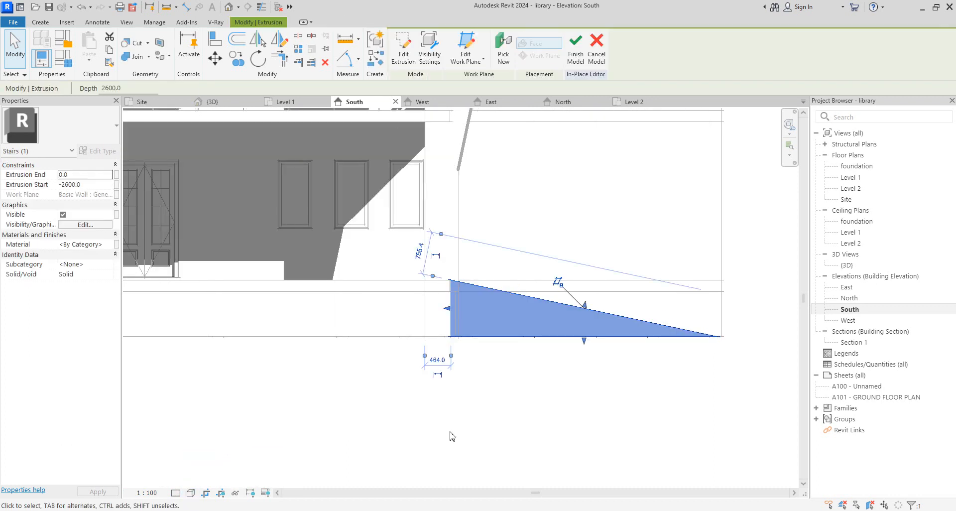
double_click(847, 265)
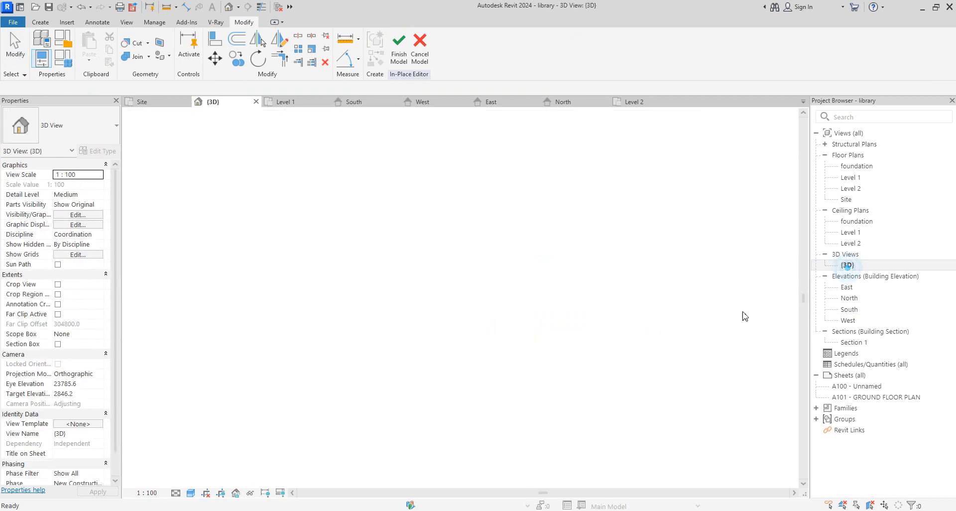
left_click(337, 423)
left_click(477, 395)
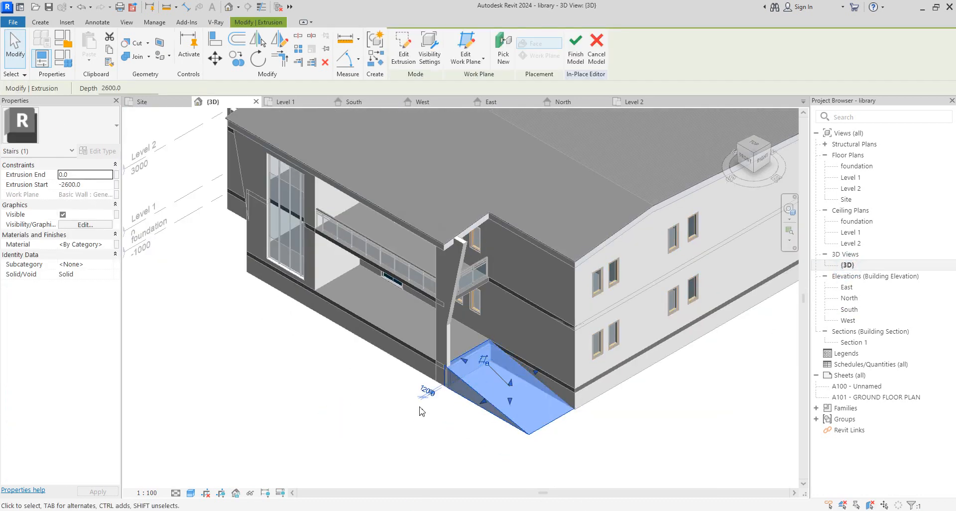
In the foundation floor plan, create a copy of the ramp extrusion rotated 90° about a point on the front wall.
double_click(856, 165)
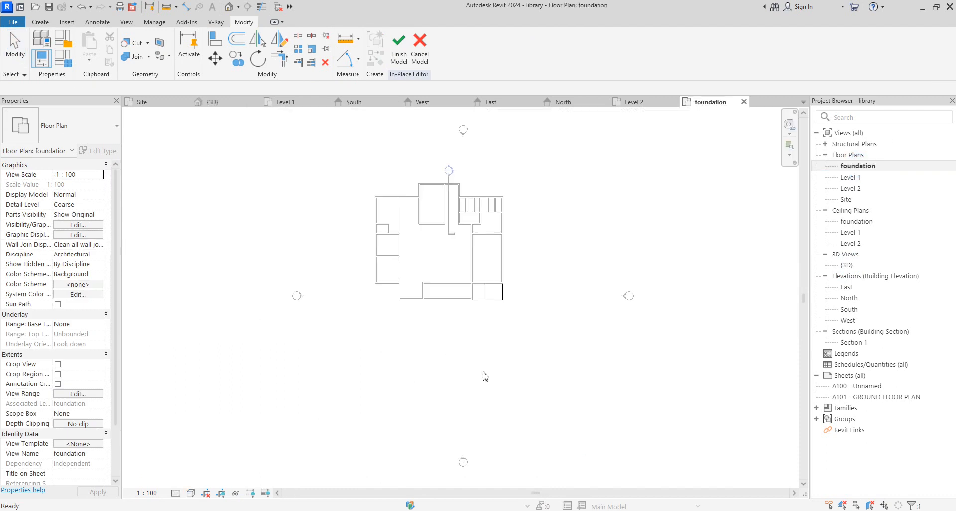
scroll(511, 307, "up", 2)
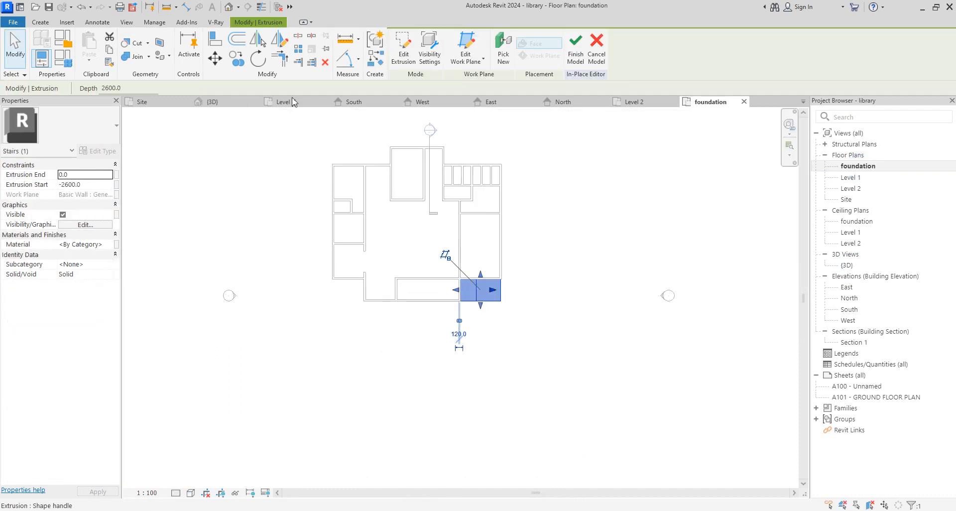
left_click(263, 64)
left_click_drag(418, 290, 424, 301)
left_click(558, 302)
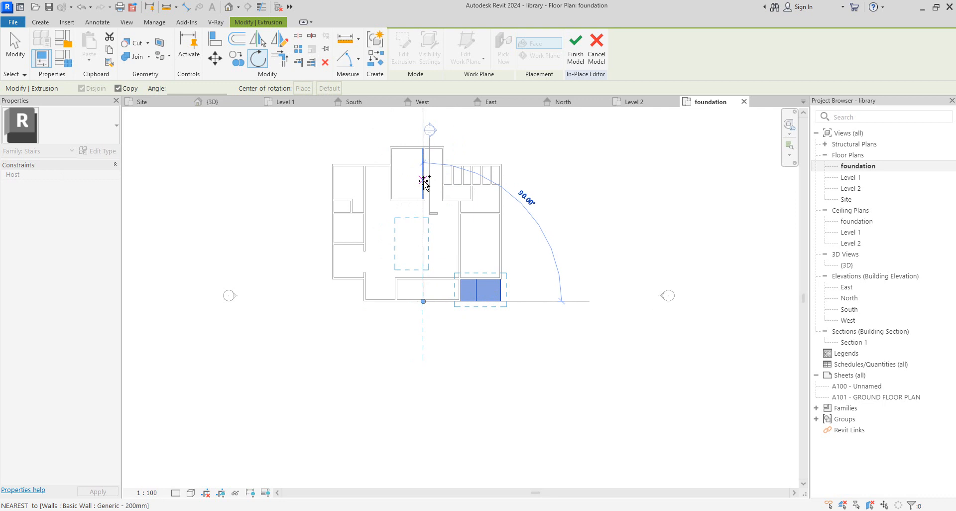
type("90")
key("Return")
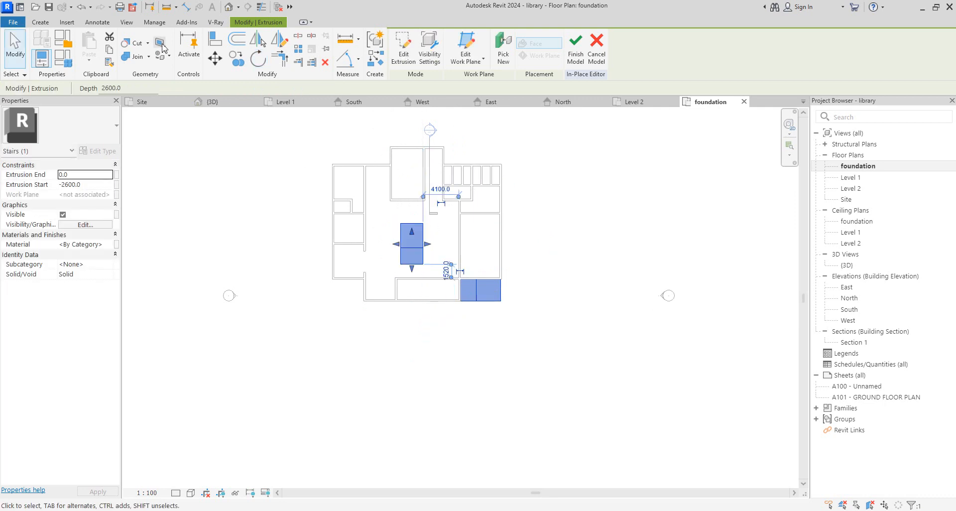
Move the rotated copy against the outside of the front veranda wall and stretch its sides to start -3650 and end 2750.
left_click(215, 64)
left_click(423, 223)
left_click(431, 305)
scroll(434, 326, "up", 4)
left_click_drag(419, 301, 479, 300)
left_click_drag(347, 305, 331, 301)
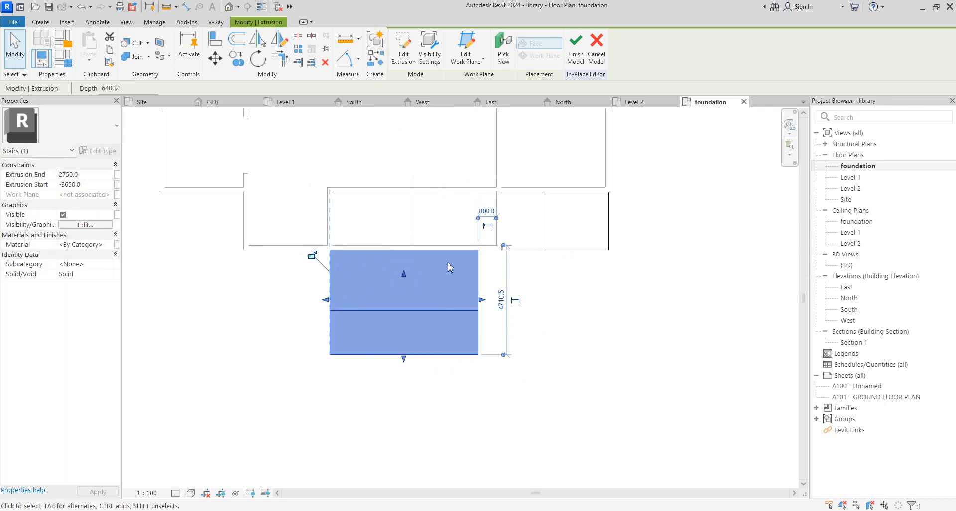
Open the copied extrusion's sketch in Elevation: West and delete its triangular profile.
left_click(403, 47)
left_click(446, 181)
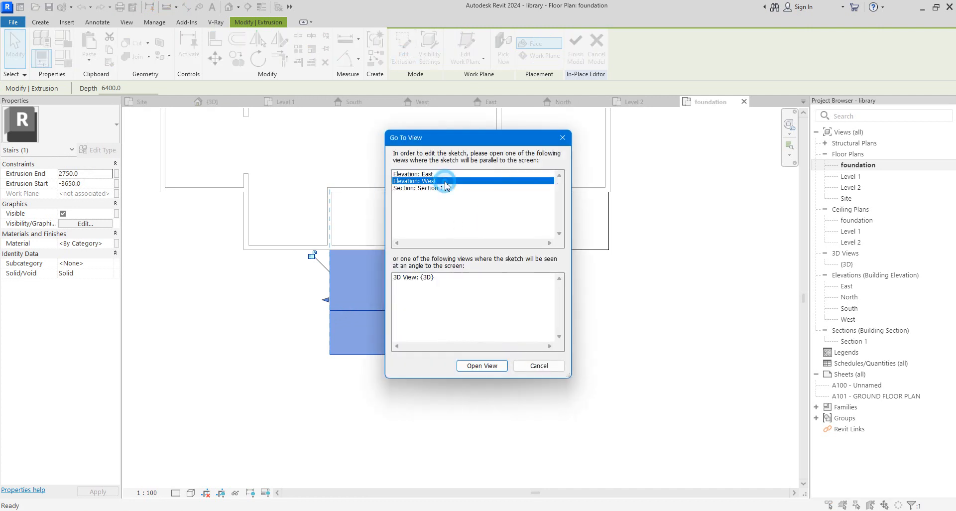
left_click(493, 367)
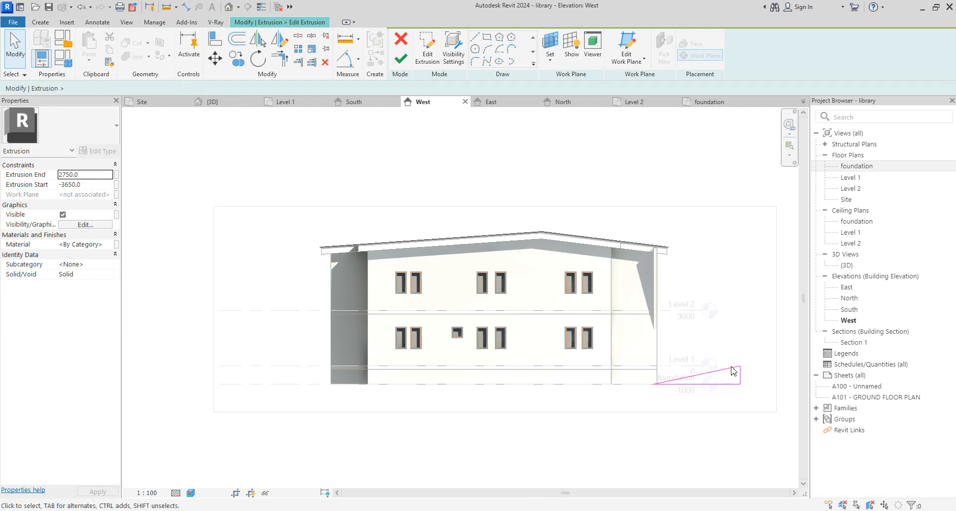
scroll(730, 369, "up", 2)
left_click_drag(804, 426, 797, 421)
key("Delete")
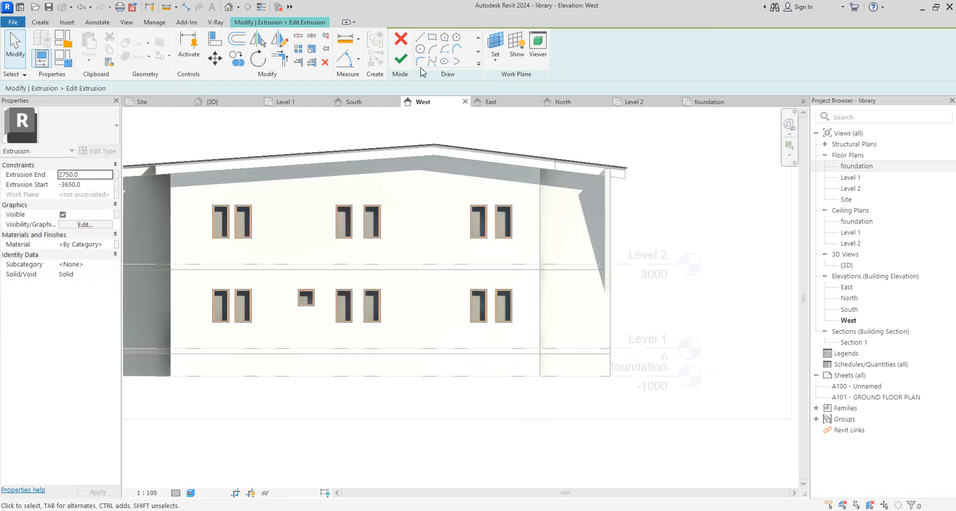
Sketch an 800 mm vertical line down the veranda wall edge to the foundation level and a base line outward along that level.
left_click(421, 42)
scroll(611, 358, "up", 3)
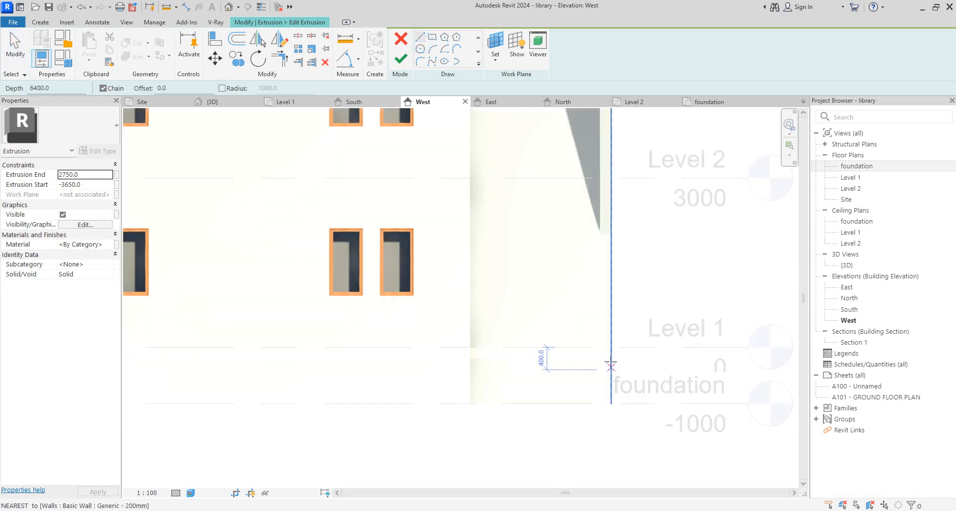
left_click(612, 358)
left_click(611, 404)
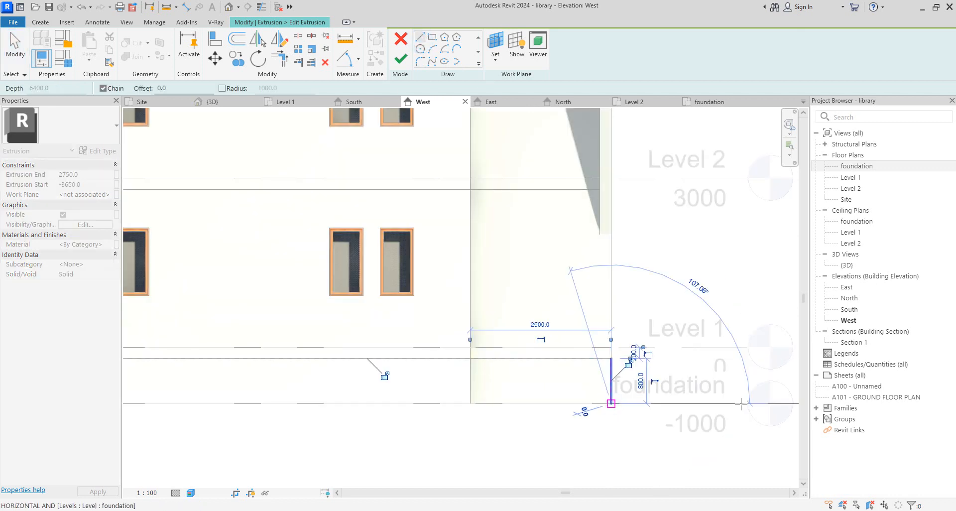
left_click(741, 403)
key("Escape")
Sketch the first step from the top of the vertical line, with a tread about 300 mm long and a 150 mm riser.
scroll(603, 374, "up", 2)
left_click(612, 355)
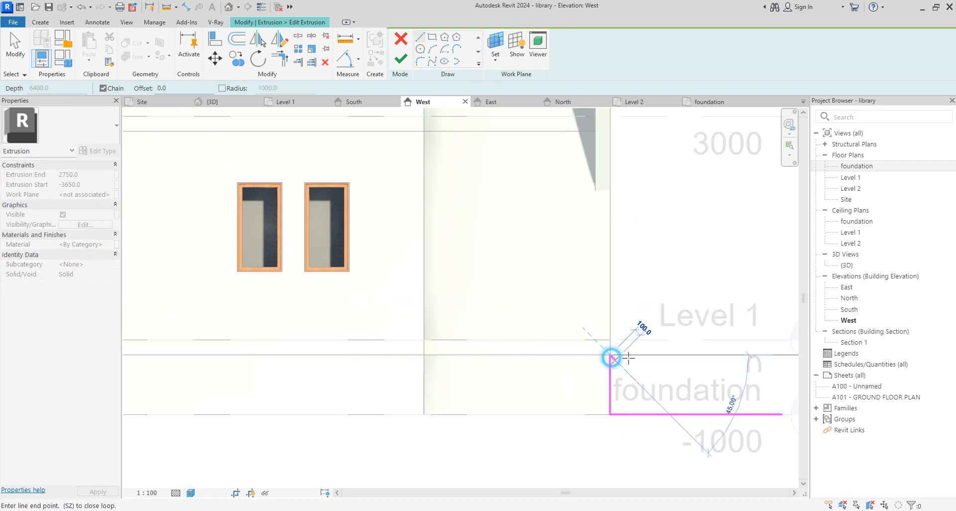
left_click(632, 355)
scroll(629, 356, "up", 2)
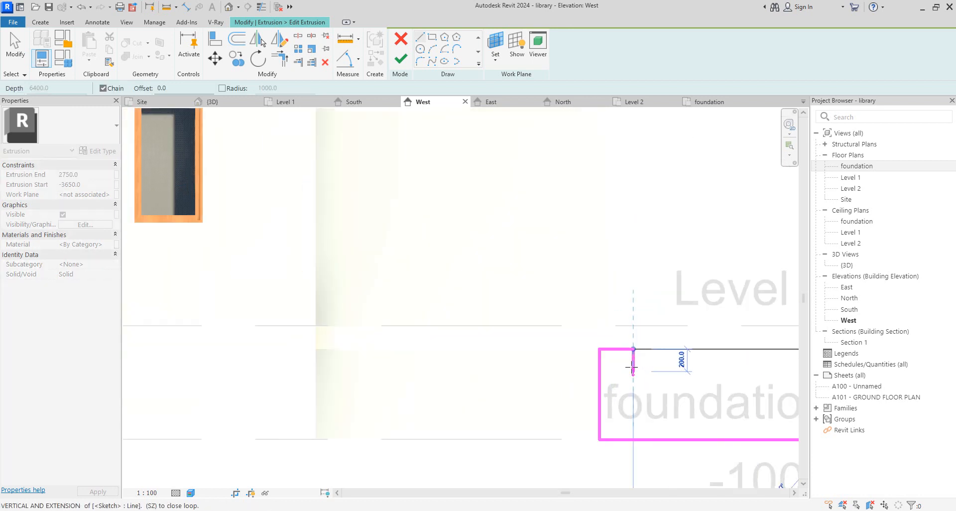
type("15")
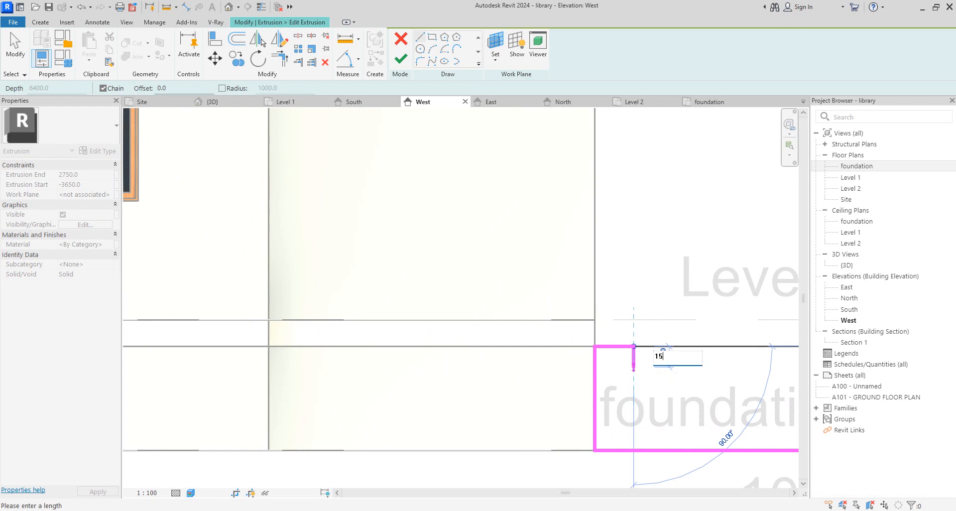
key("Return")
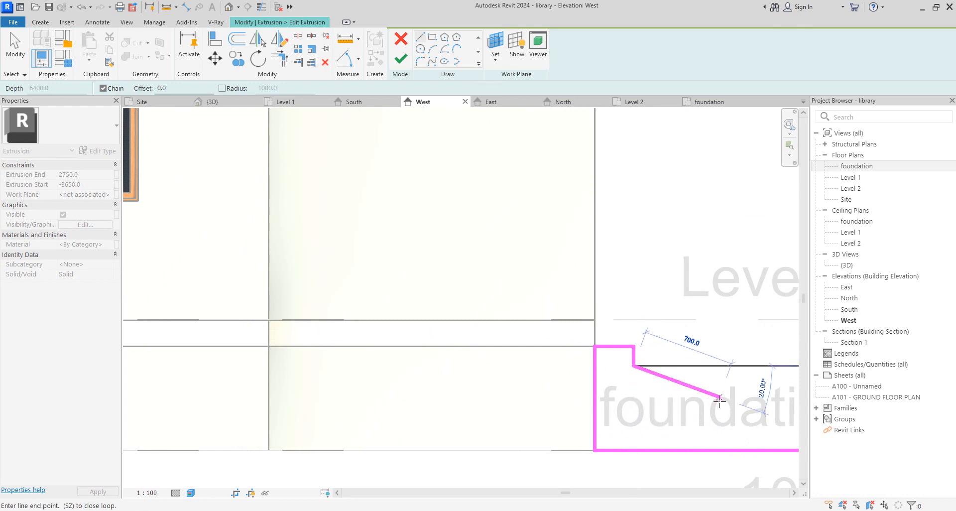
key("Escape")
key("Escape")
Copy the tread and riser four times with Multiple enabled, placing each pair at the end of the previous step down towards the foundation.
left_click_drag(552, 323, 670, 388)
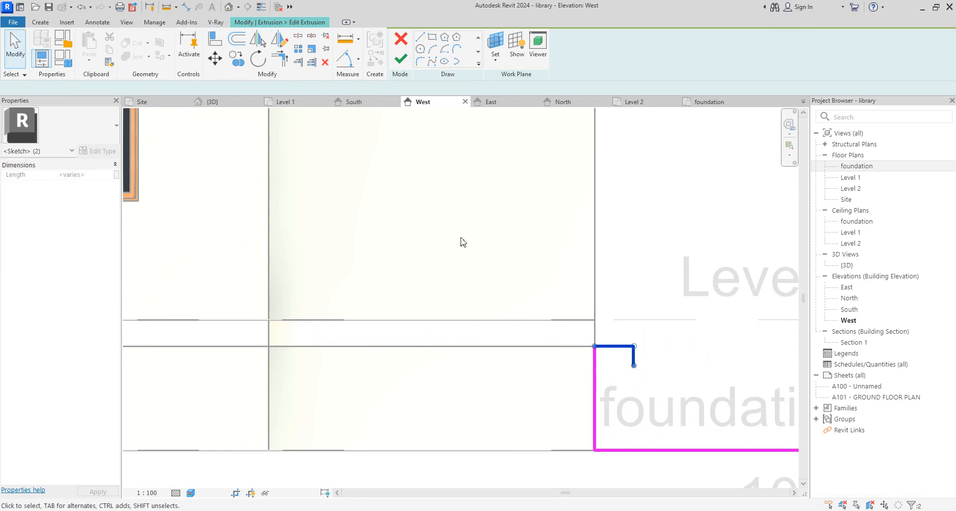
left_click(245, 58)
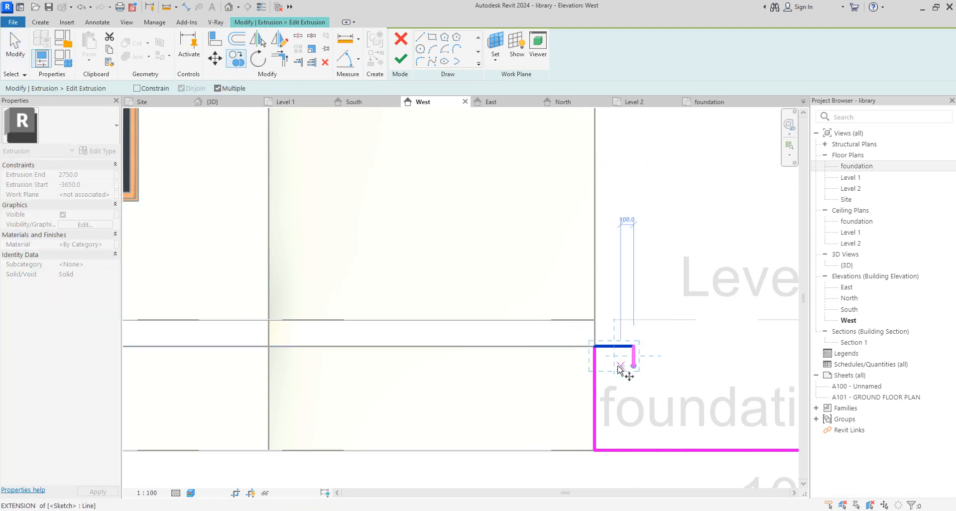
left_click(597, 352)
left_click(631, 365)
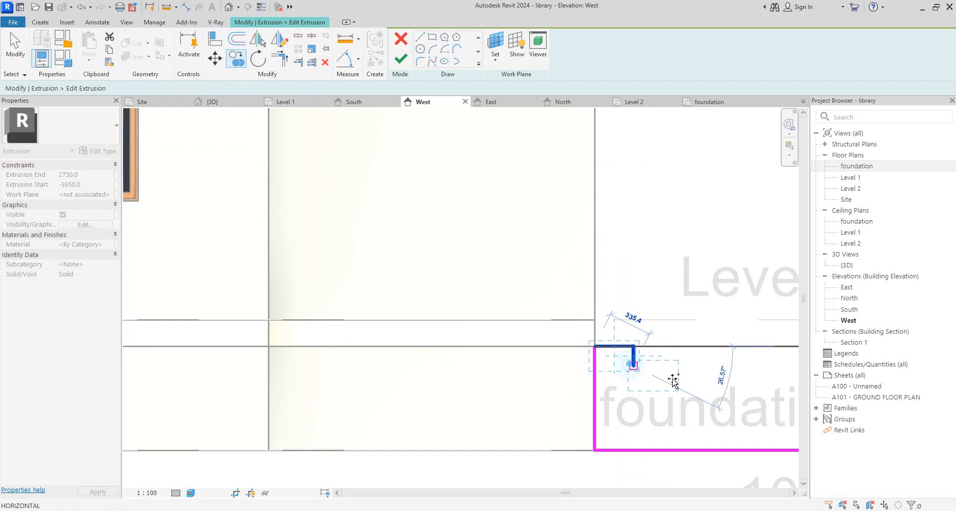
left_click(673, 385)
left_click(712, 404)
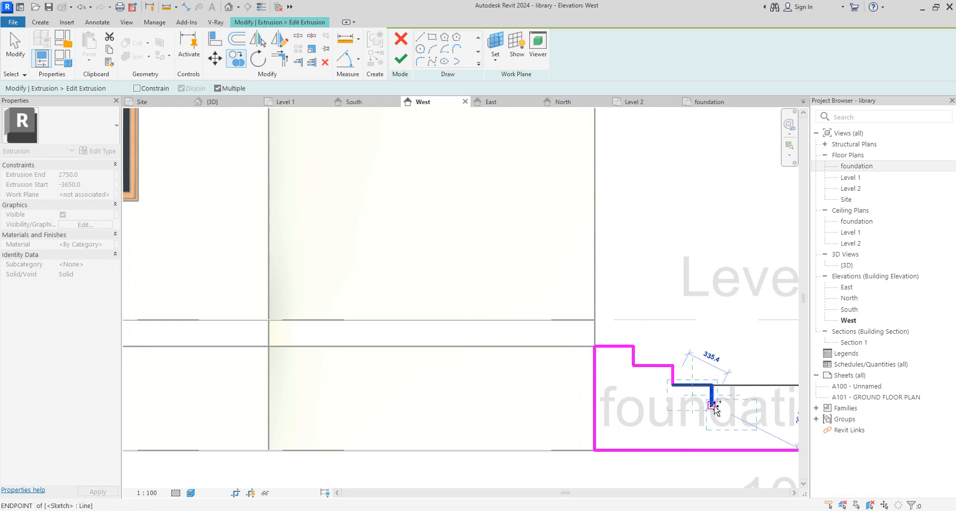
scroll(508, 379, "down", 3)
left_click(625, 399)
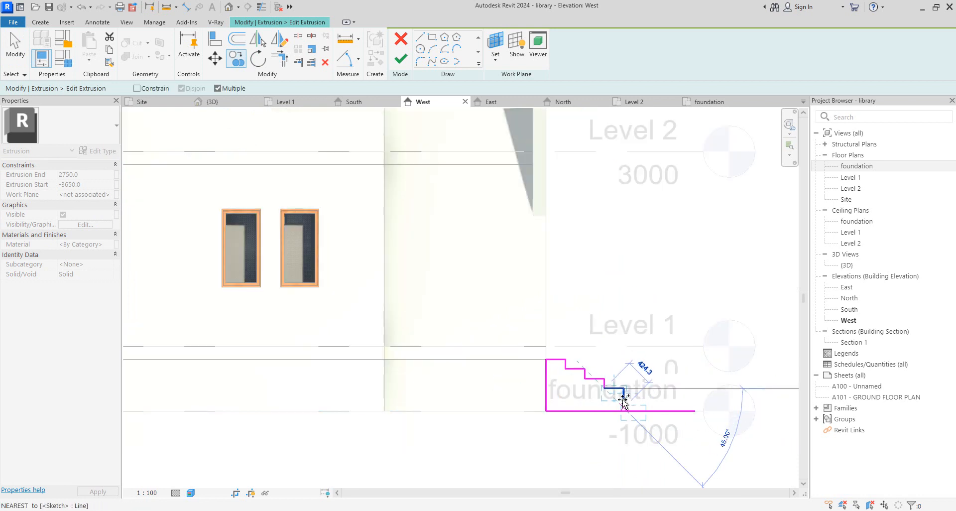
left_click(643, 406)
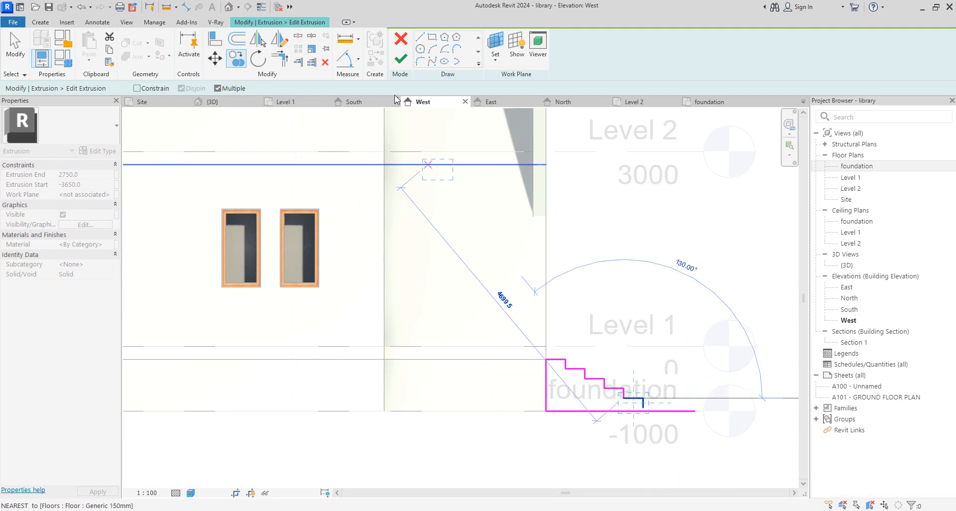
Trim the base line and the lowest riser to a corner, closing the stair profile.
left_click(280, 59)
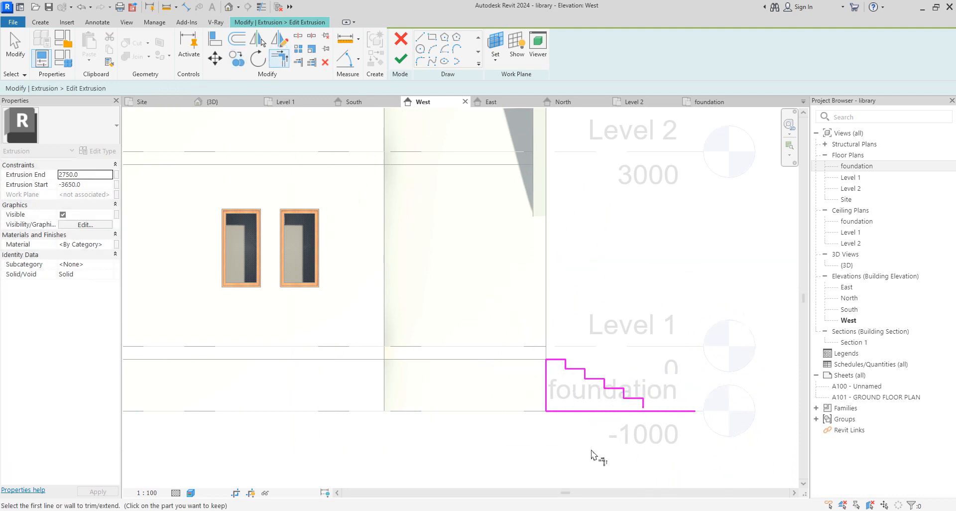
scroll(647, 409, "up", 3)
left_click(607, 406)
left_click(633, 396)
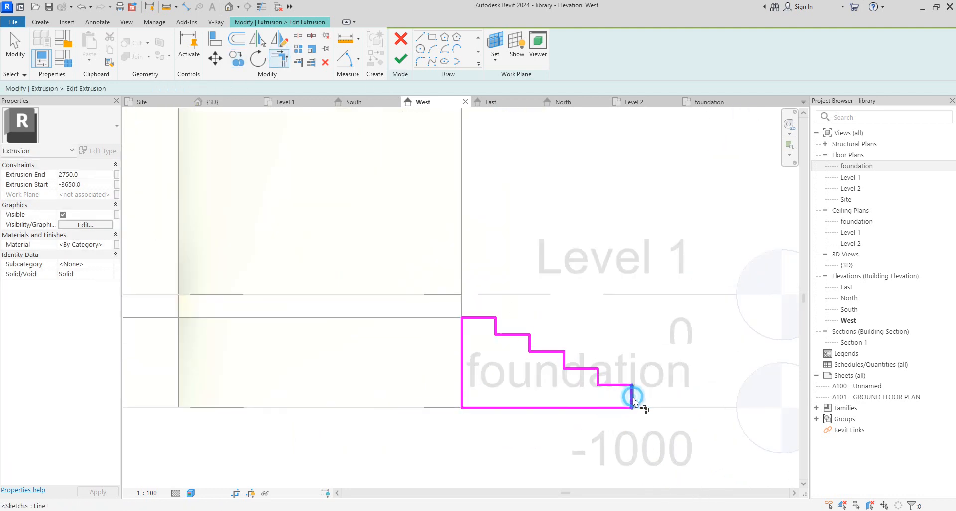
Finish the entrance stair extrusion sketch and complete the in-place model.
scroll(665, 373, "down", 2)
key("Escape")
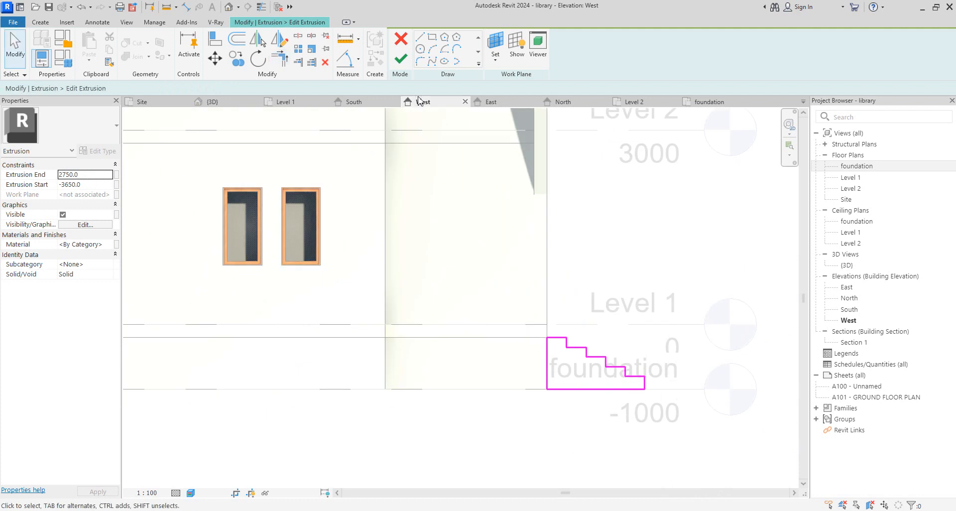
left_click(402, 60)
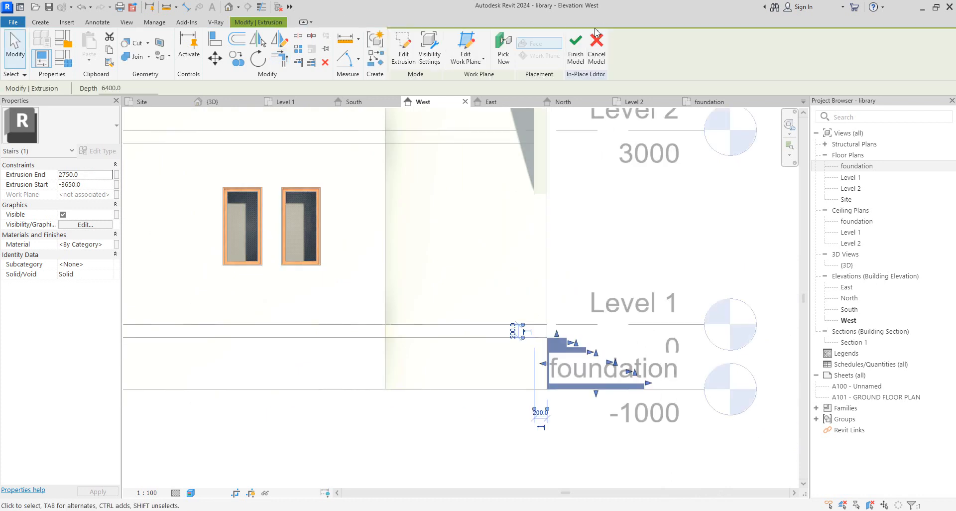
left_click(576, 50)
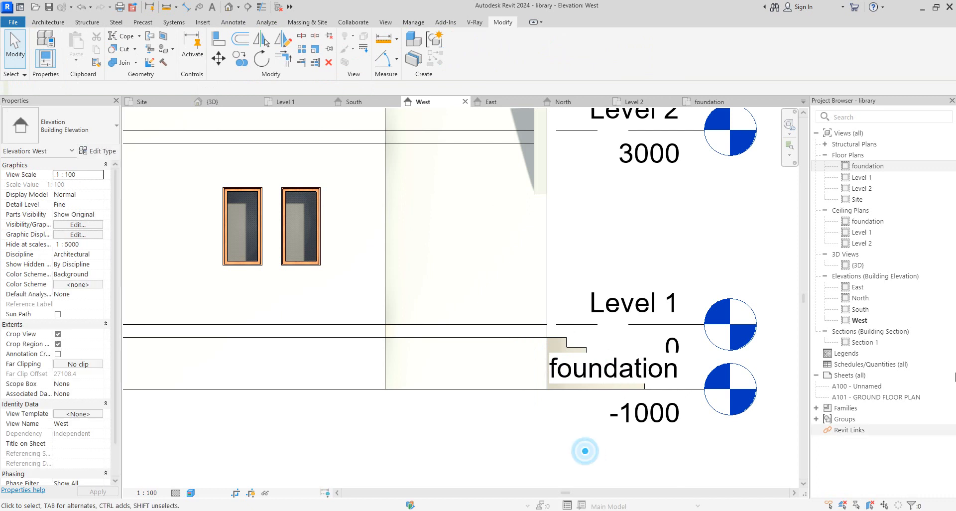
Examine the finished entrance steps, the ramp and the veranda corner in the 3D view.
double_click(856, 265)
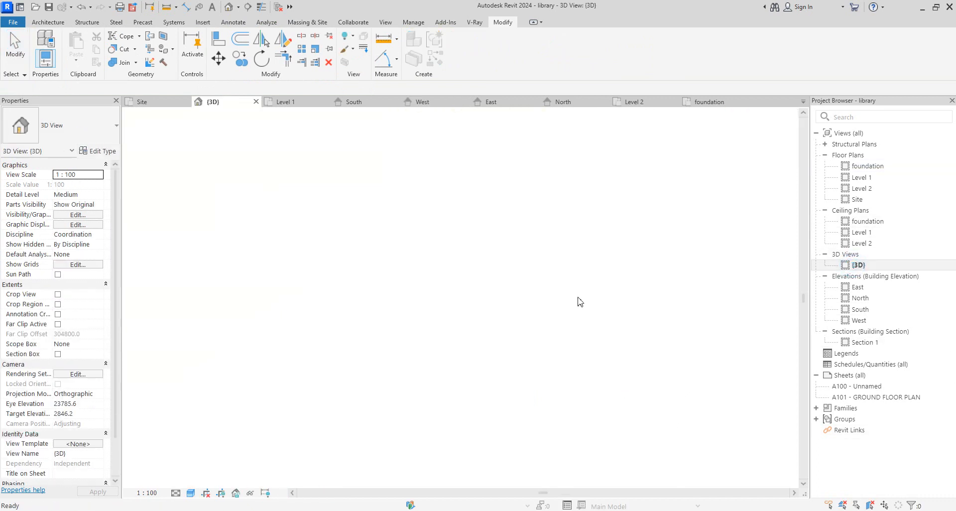
left_click(632, 436)
scroll(478, 385, "down", 3)
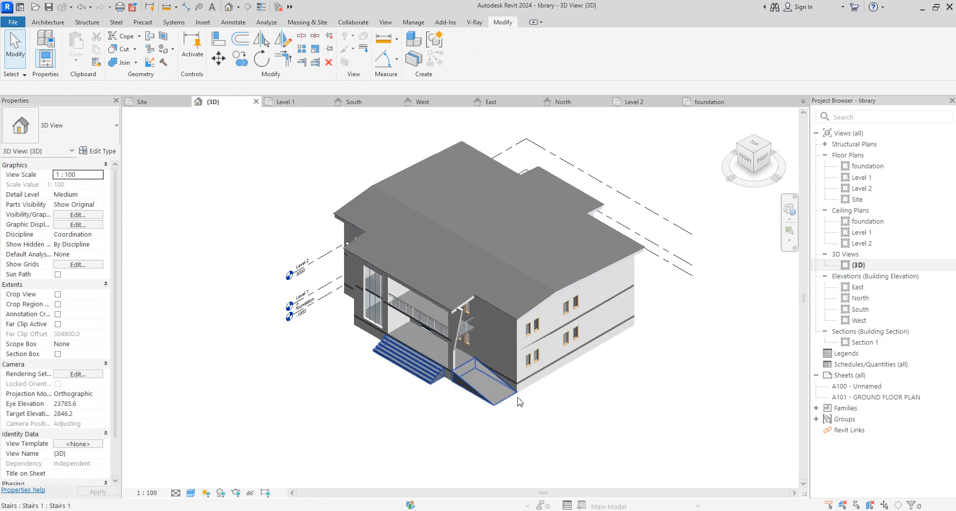
scroll(520, 402, "up", 5)
scroll(507, 380, "down", 1)
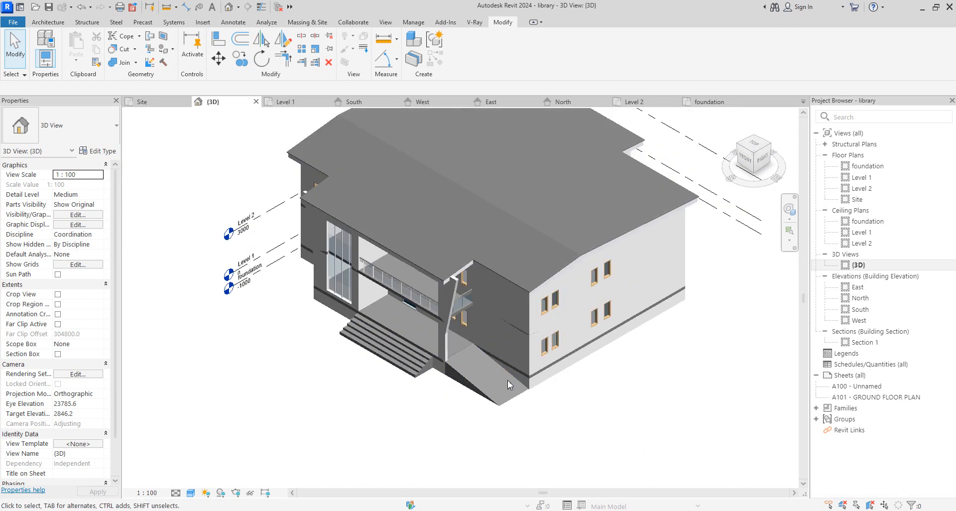
scroll(558, 336, "up", 2)
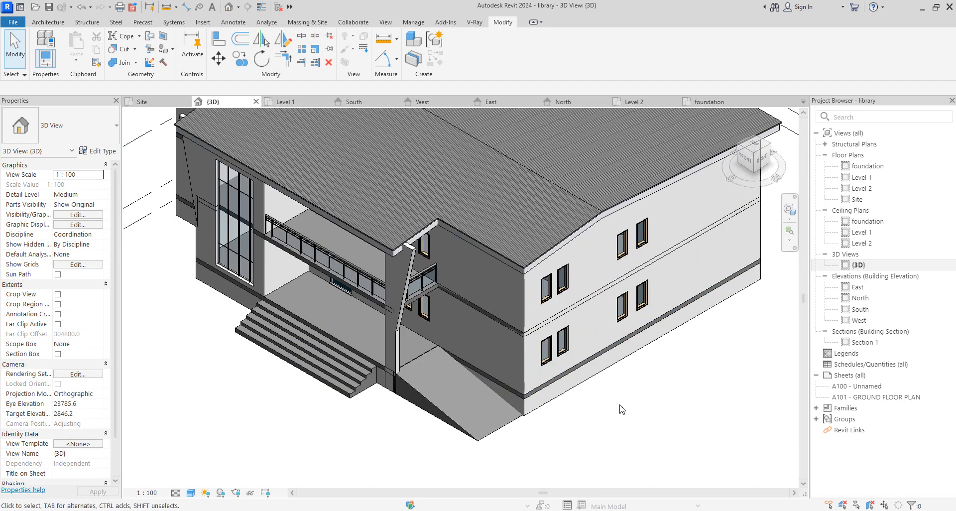
scroll(552, 409, "down", 2)
scroll(576, 397, "up", 1)
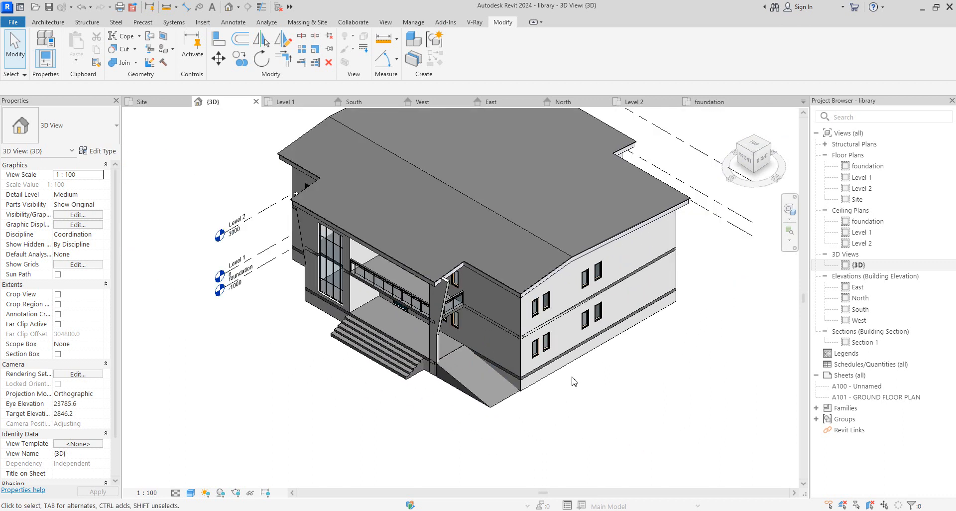
scroll(576, 397, "up", 5)
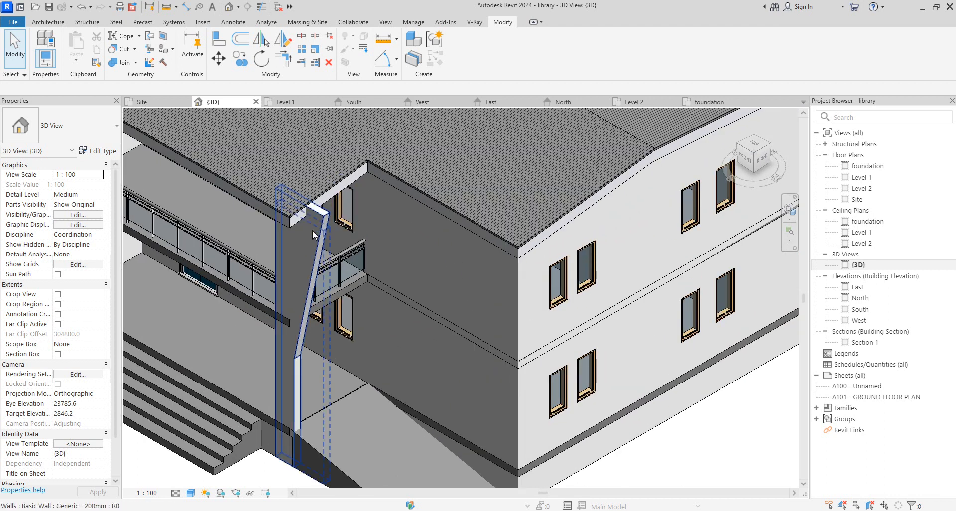
scroll(322, 241, "down", 3)
scroll(364, 235, "up", 4)
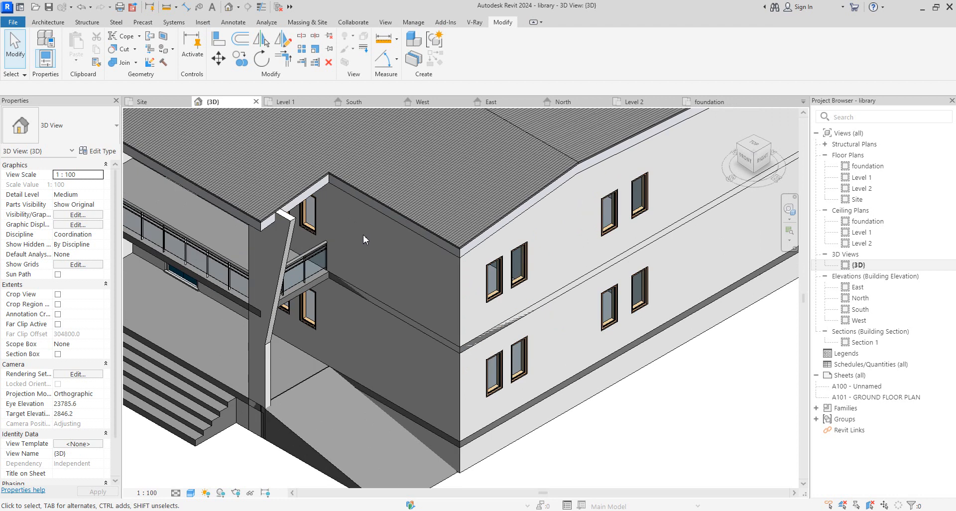
scroll(523, 249, "down", 2)
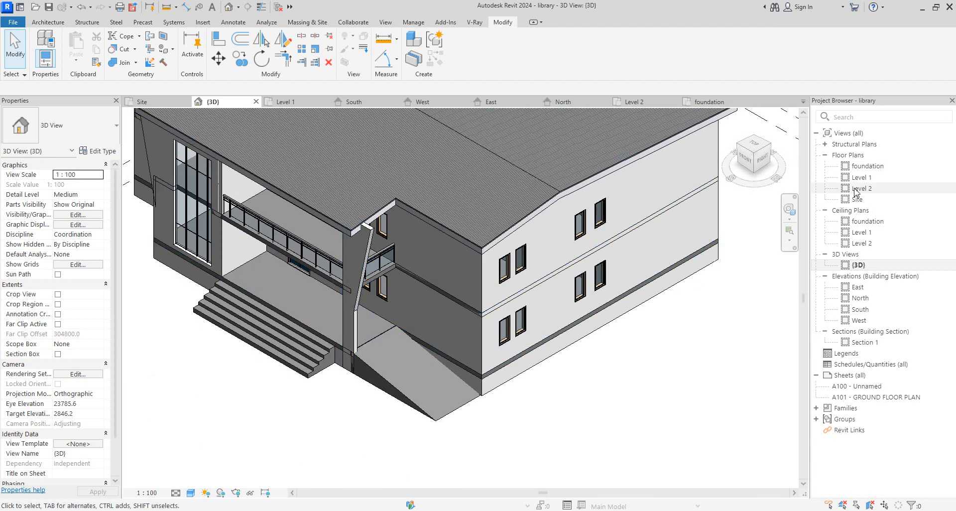
scroll(490, 347, "down", 2)
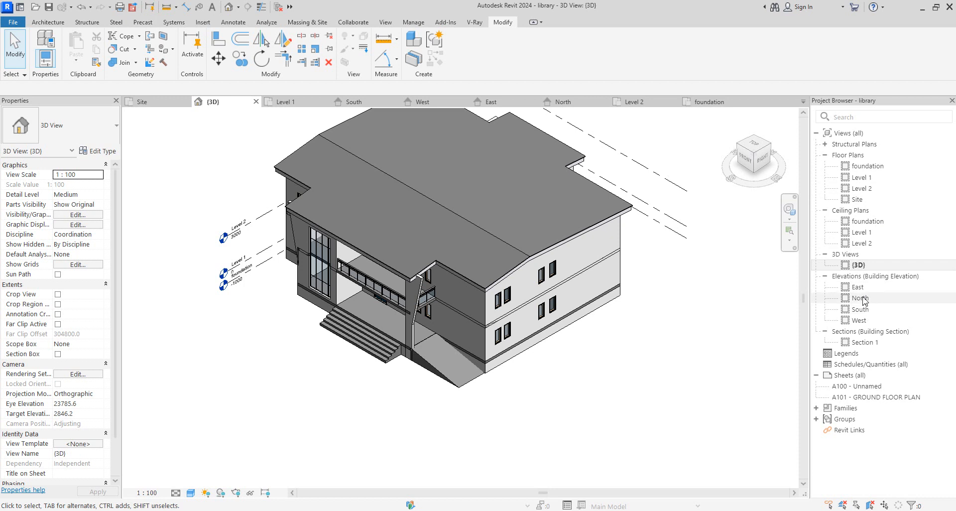
scroll(546, 308, "up", 3)
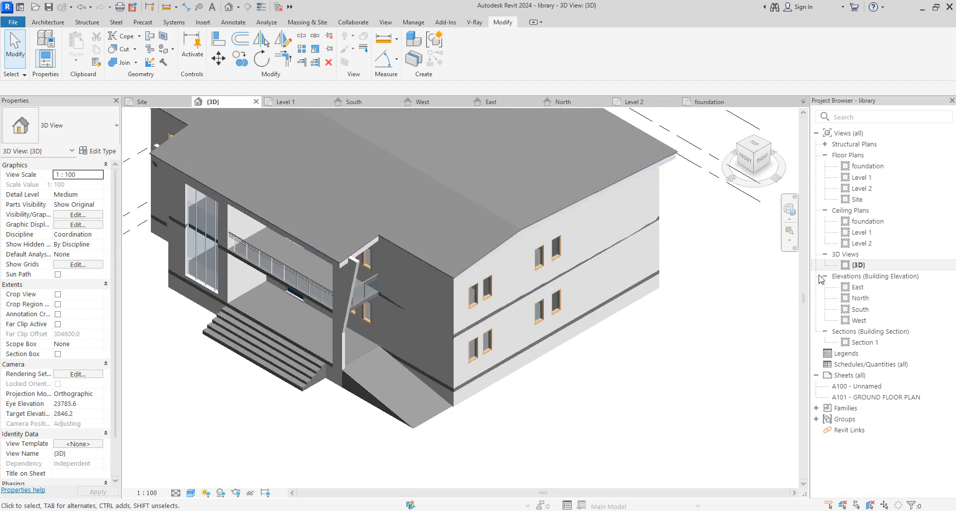
Check the steps and veranda side in the East elevation, and return to the 3D view.
double_click(857, 287)
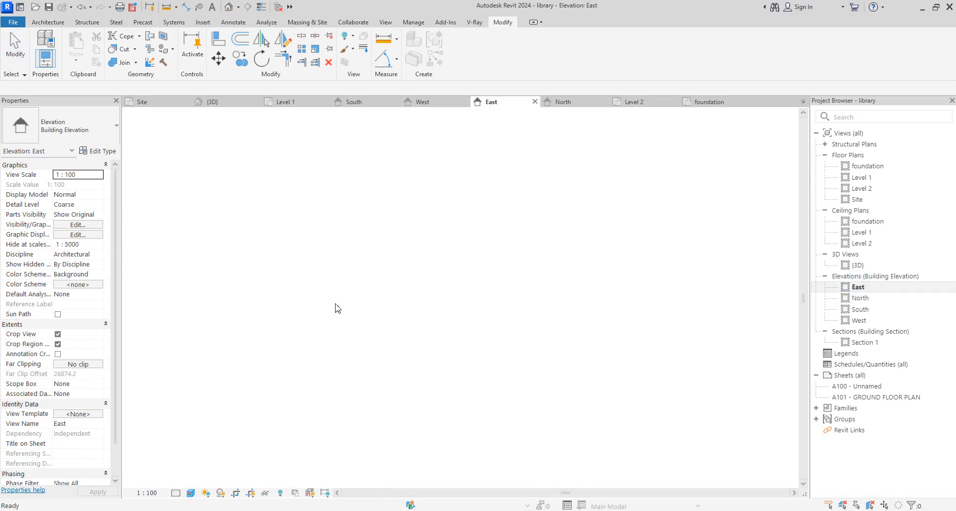
scroll(503, 306, "down", 3)
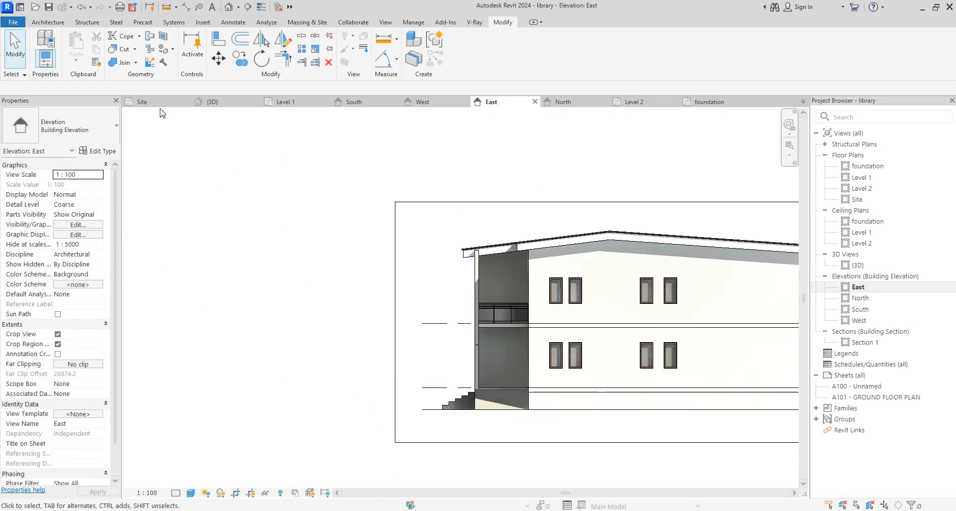
left_click(43, 25)
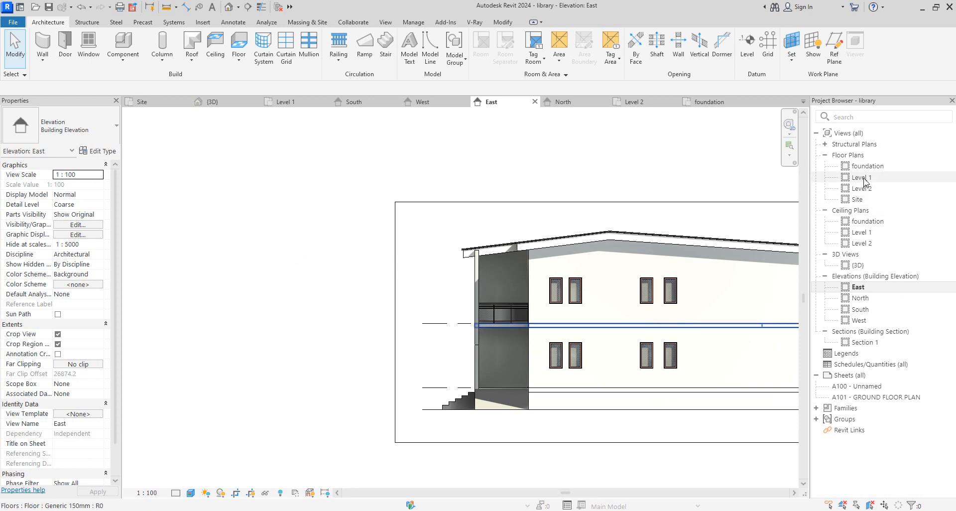
double_click(859, 265)
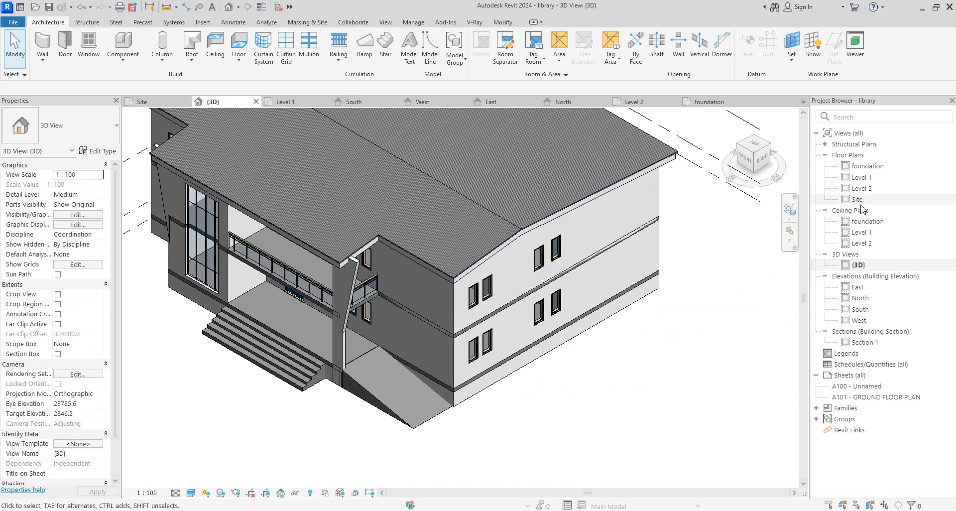
In the Level 1 plan, draw two chained Generic - 200mm 3 walls just outside the lecture room's front corner, along its front and outer side.
double_click(861, 177)
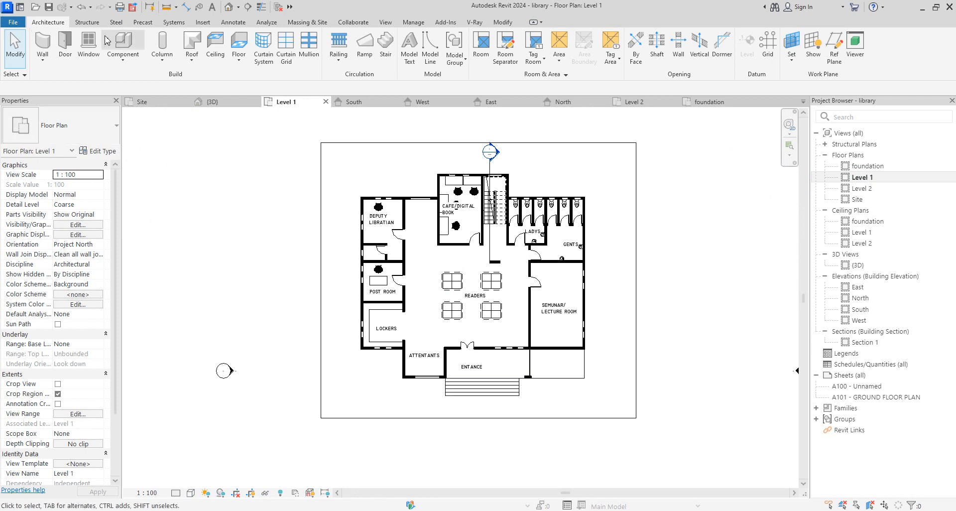
left_click(43, 41)
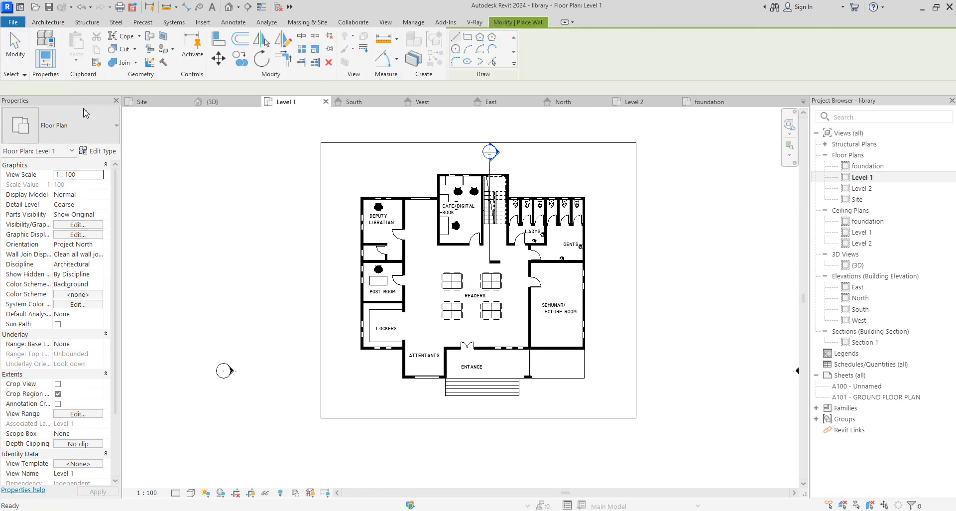
left_click(110, 124)
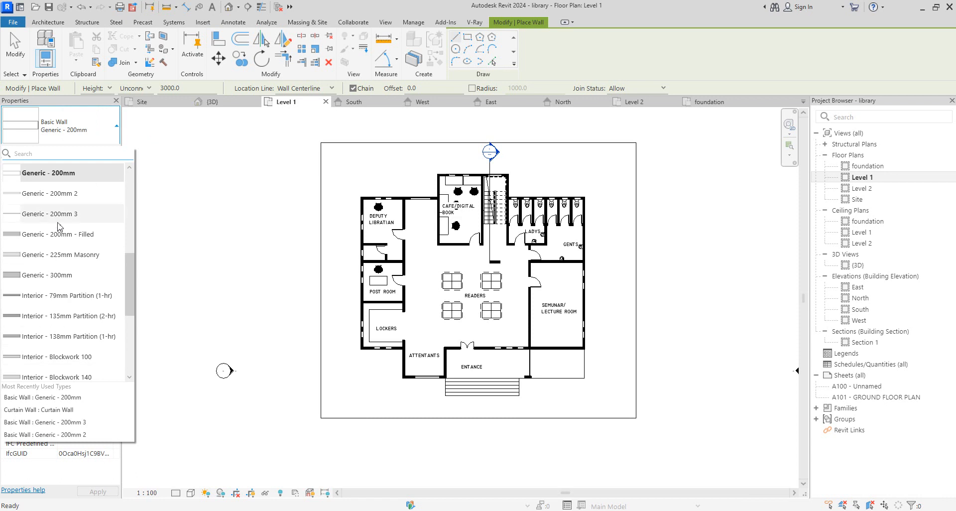
left_click(95, 422)
scroll(563, 358, "up", 8)
left_click(483, 326)
left_click(675, 324)
scroll(658, 466, "down", 5)
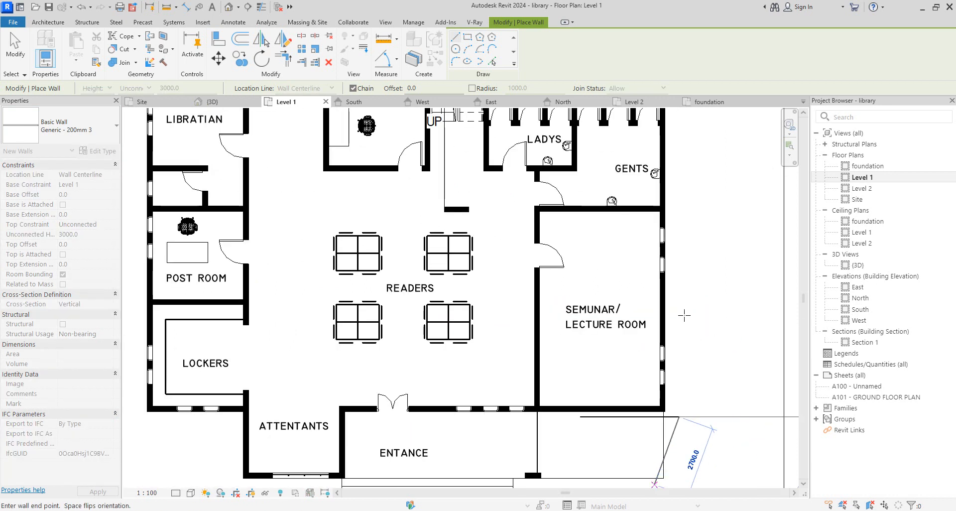
left_click(736, 210)
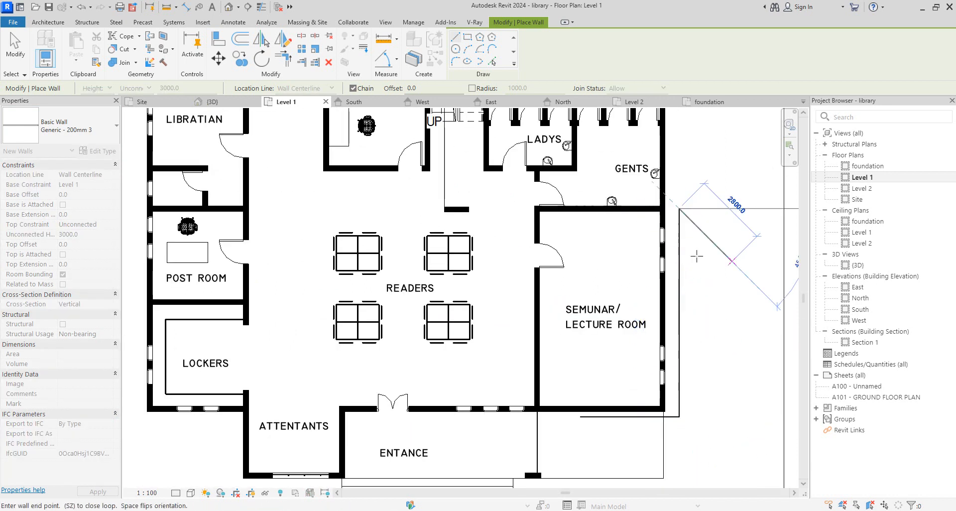
Align the new horizontal wall with the outer face of the lecture room's front wall.
left_click(218, 39)
scroll(662, 423, "up", 2)
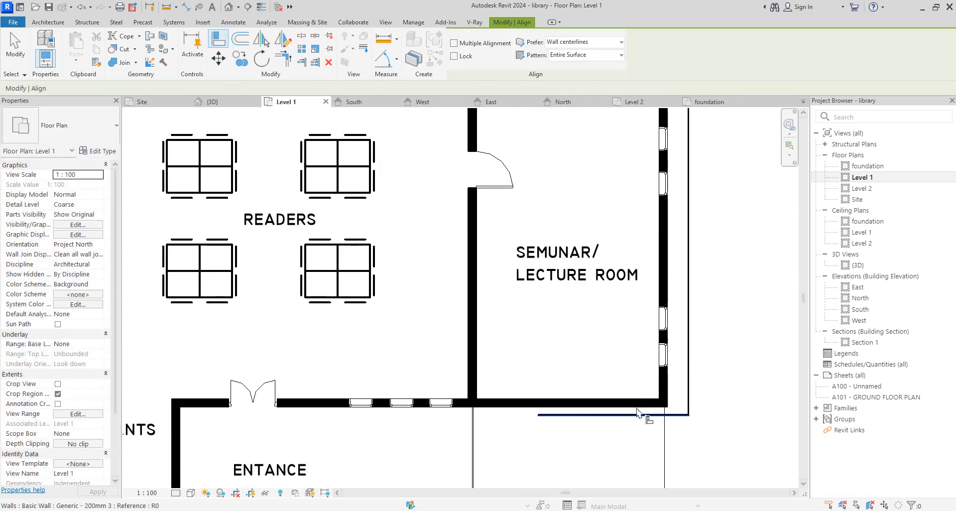
scroll(663, 423, "up", 3)
left_click(640, 413)
scroll(638, 414, "up", 3)
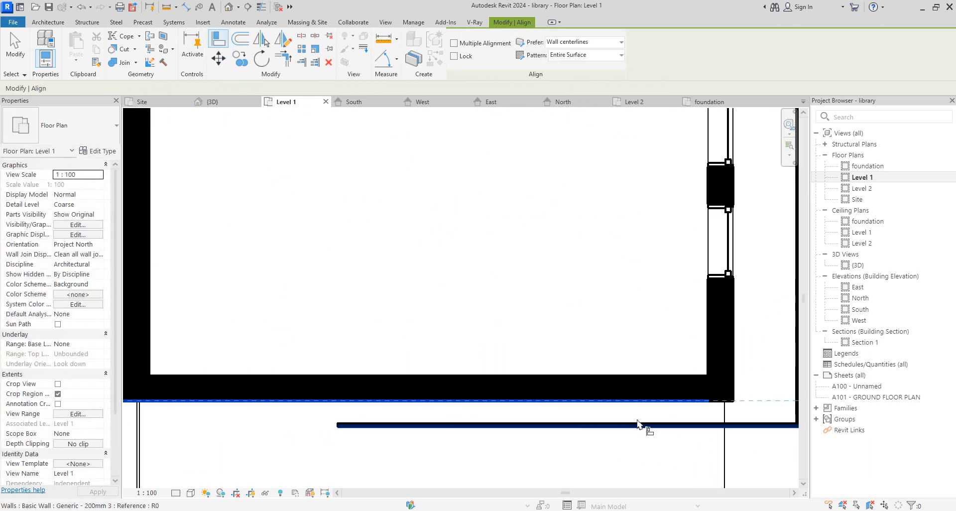
left_click(636, 426)
Try to align the new vertical wall with the outer face of the lecture room's side wall, and undo it.
left_click(733, 356)
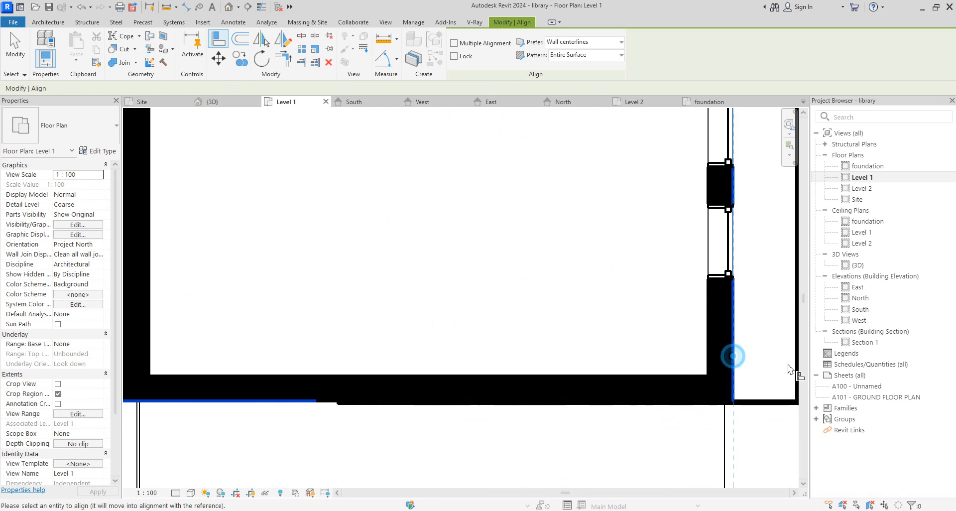
left_click(796, 367)
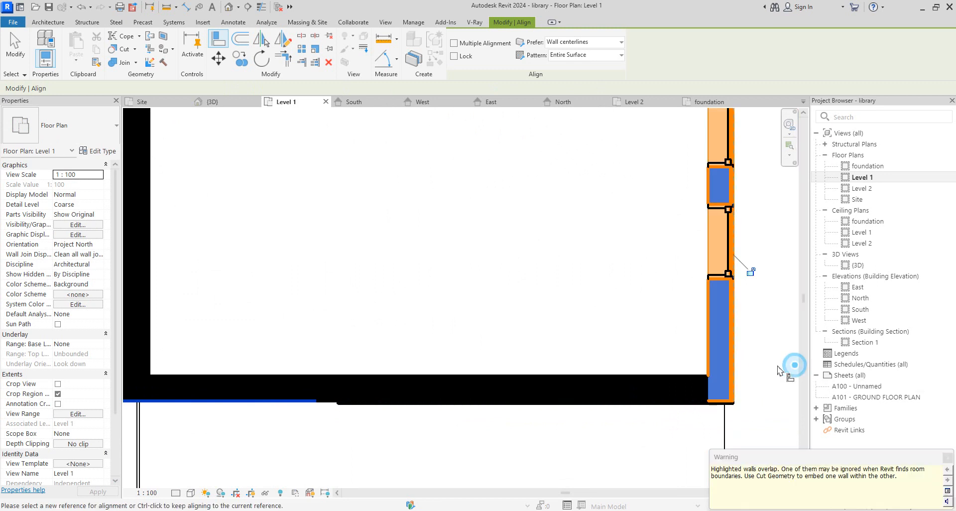
key("ctrl+z")
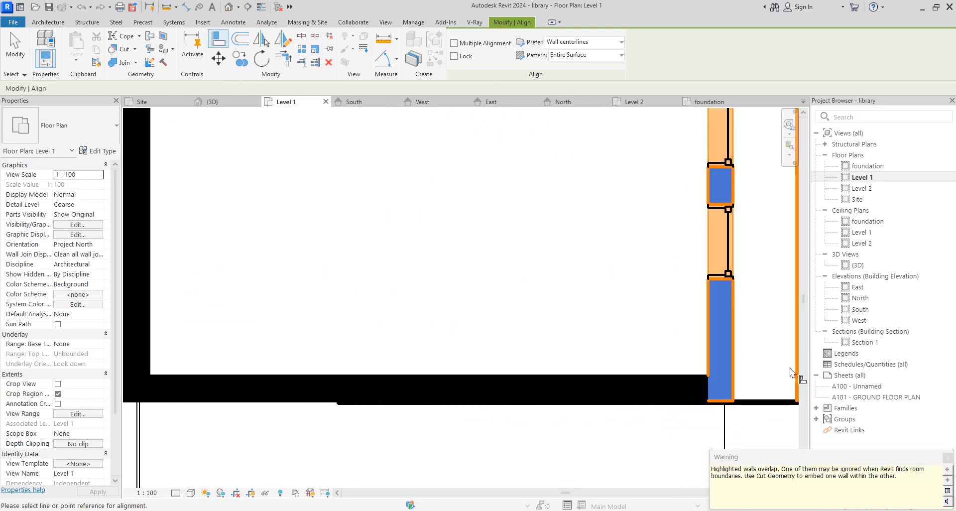
Align the new vertical wall with the outer face of the lecture room's windowed side wall.
left_click(733, 367)
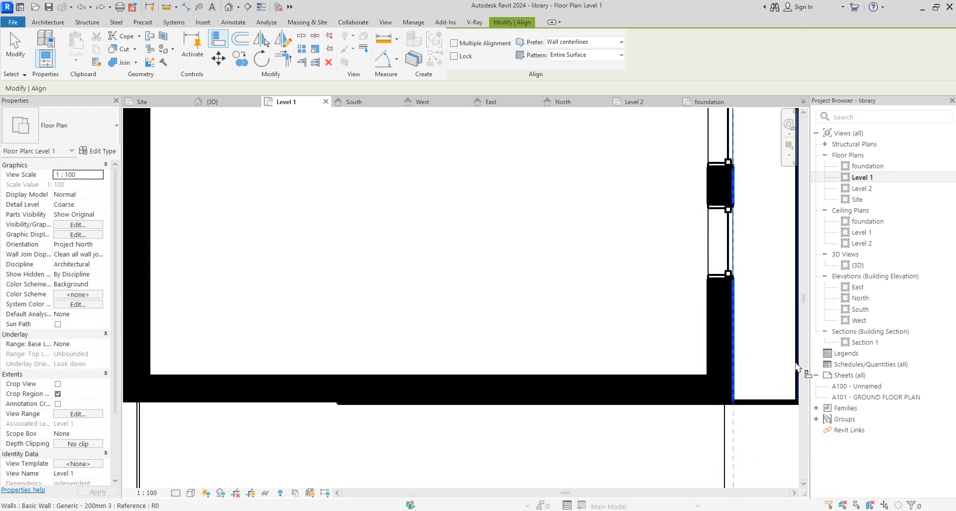
scroll(794, 368, "up", 3)
scroll(733, 381, "down", 2)
scroll(666, 374, "up", 4)
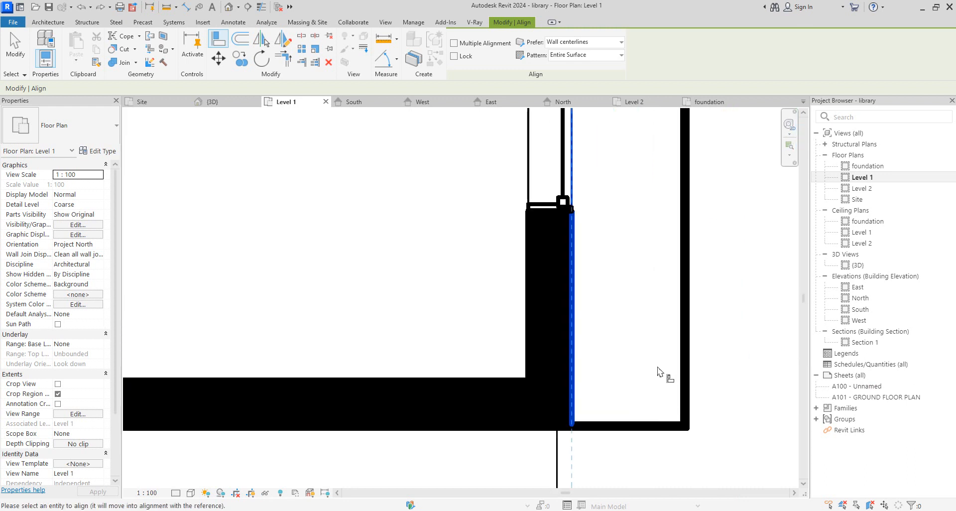
left_click(706, 379)
scroll(704, 374, "down", 2)
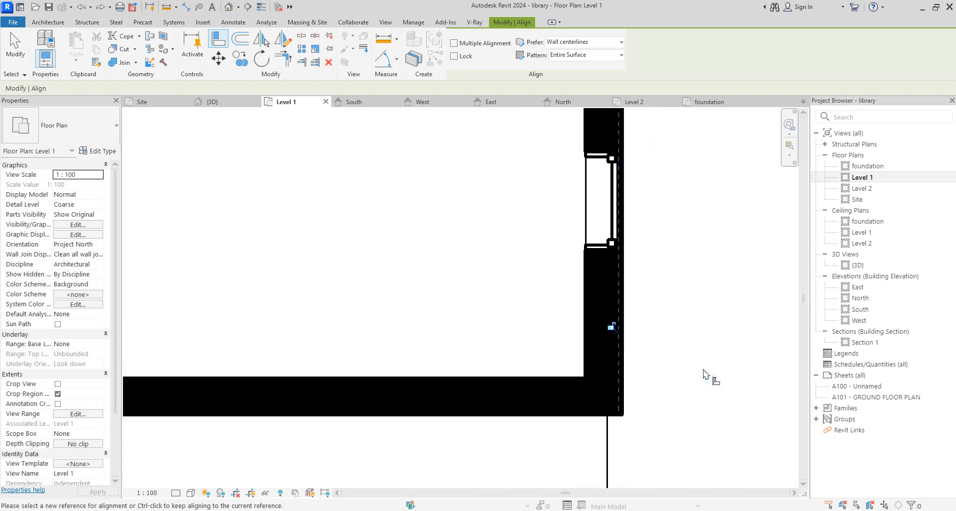
key("Escape")
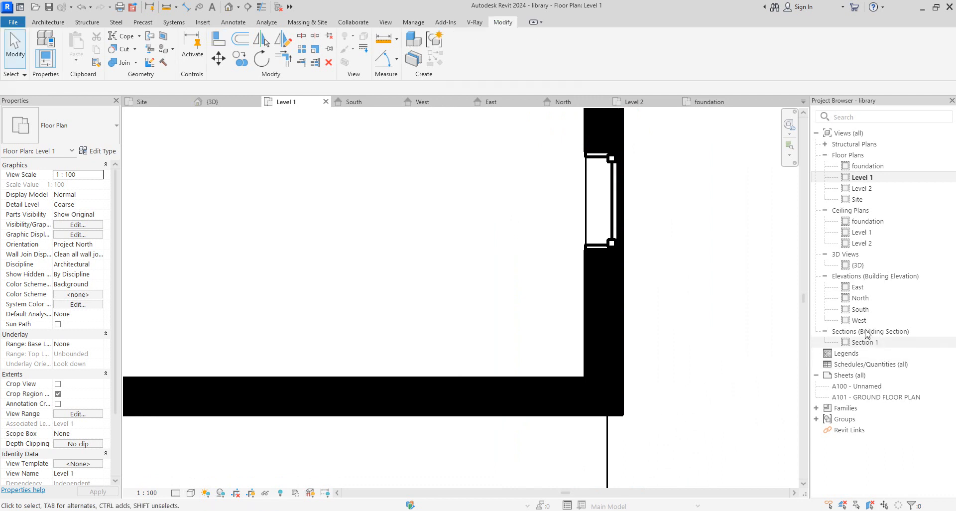
In the 3D view, set the base constraint of both Generic - 200mm 3 corner walls to foundation.
left_click(858, 266)
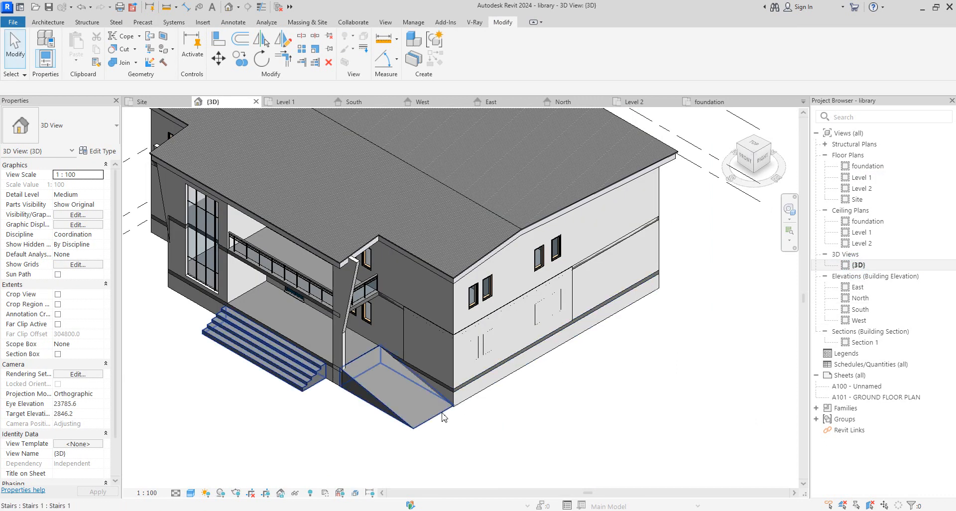
scroll(399, 323, "up", 4)
left_click(396, 319)
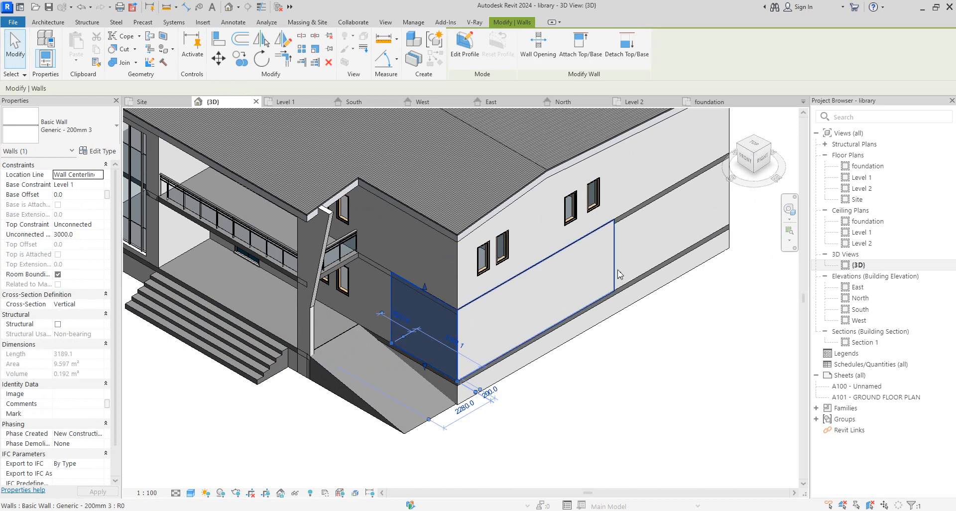
left_click(612, 269, "ctrl")
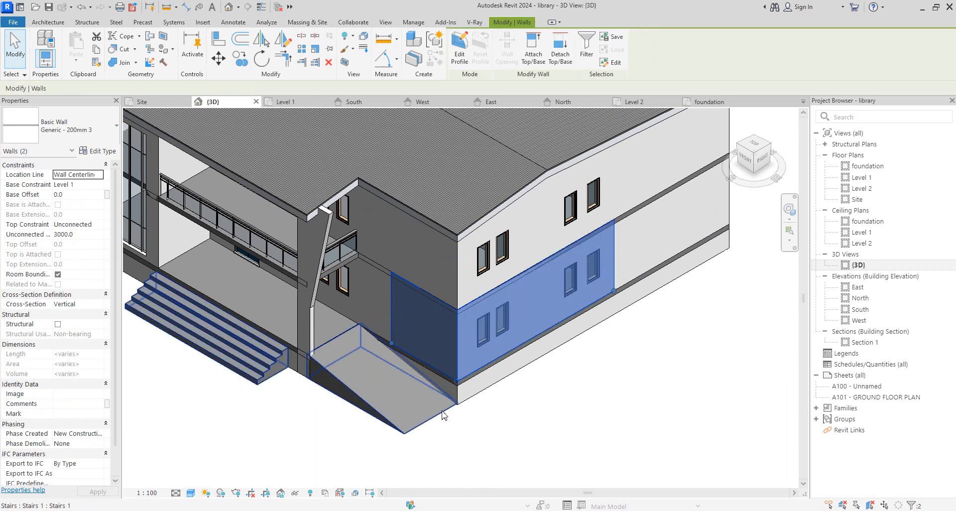
scroll(442, 410, "up", 2)
left_click(90, 194)
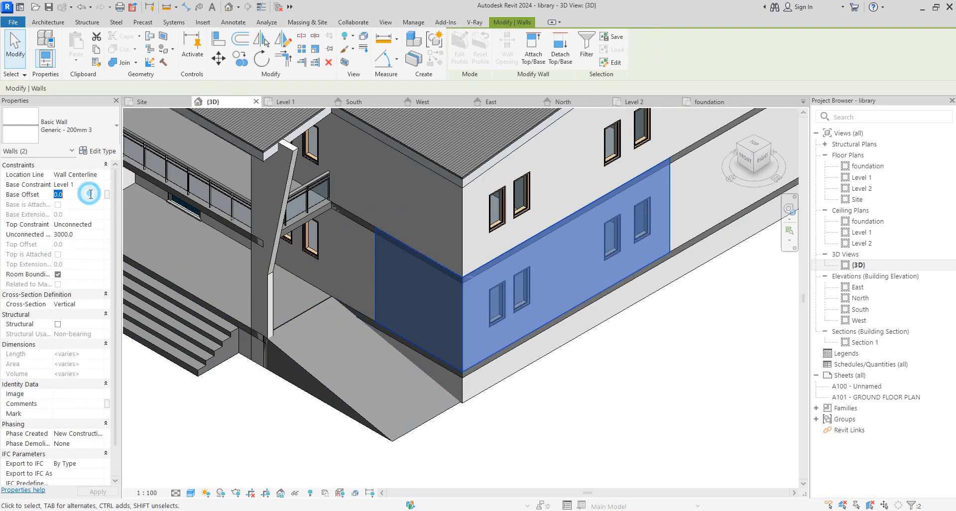
left_click(96, 185)
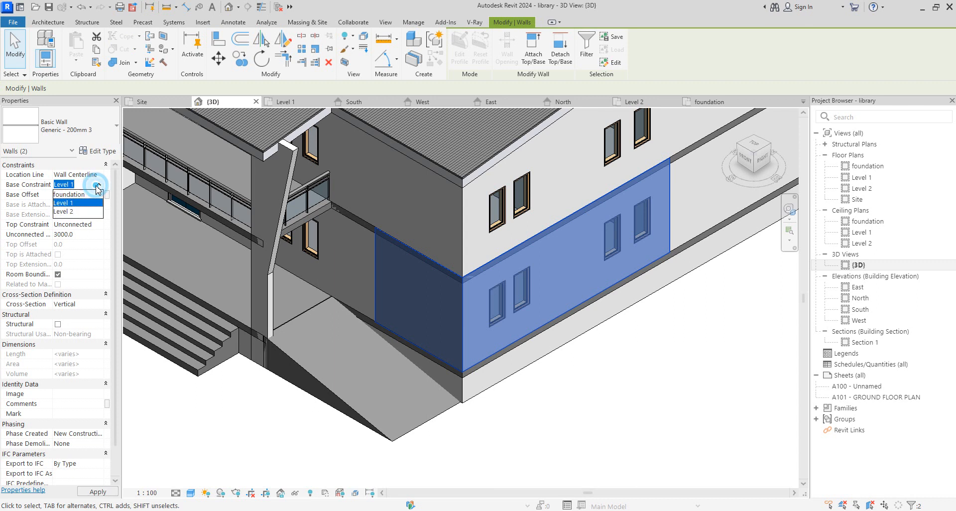
left_click(92, 194)
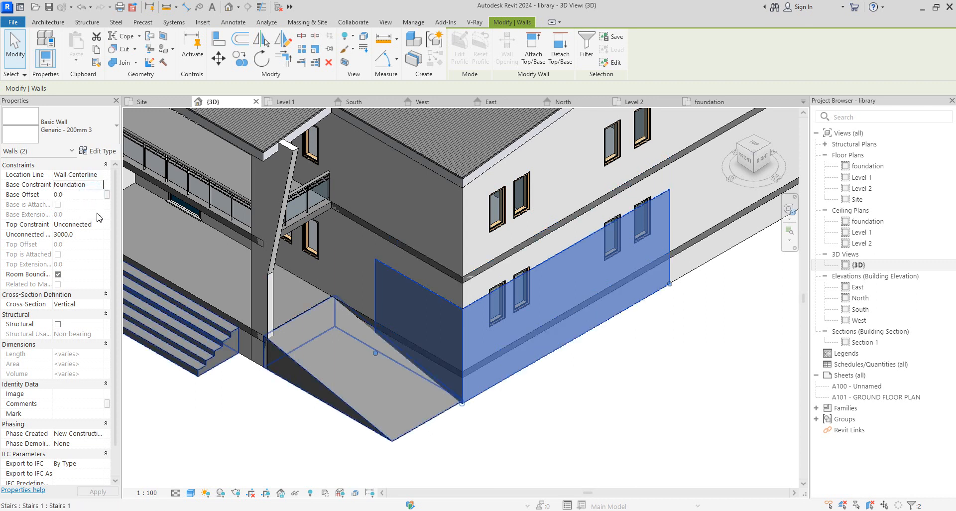
Set the unconnected height of the two selected corner walls to 6000 mm and deselect them.
left_click(89, 235)
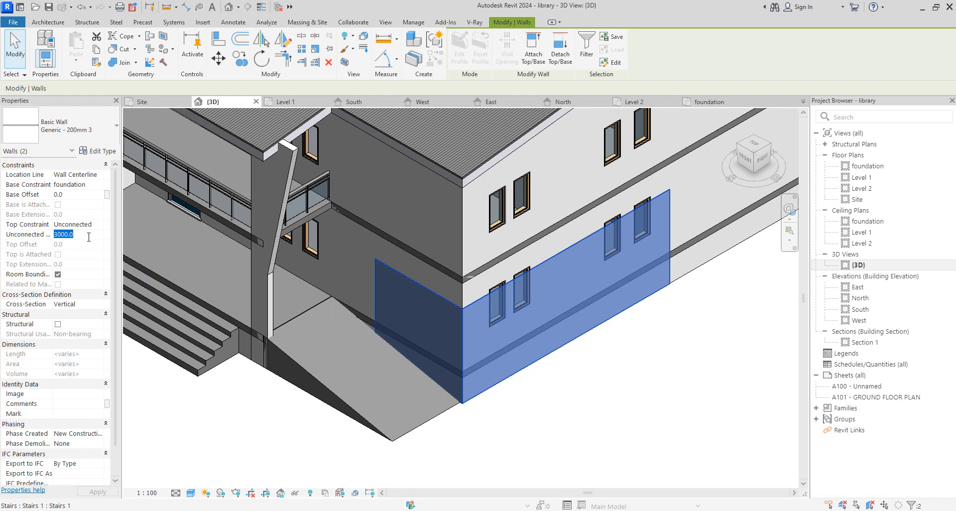
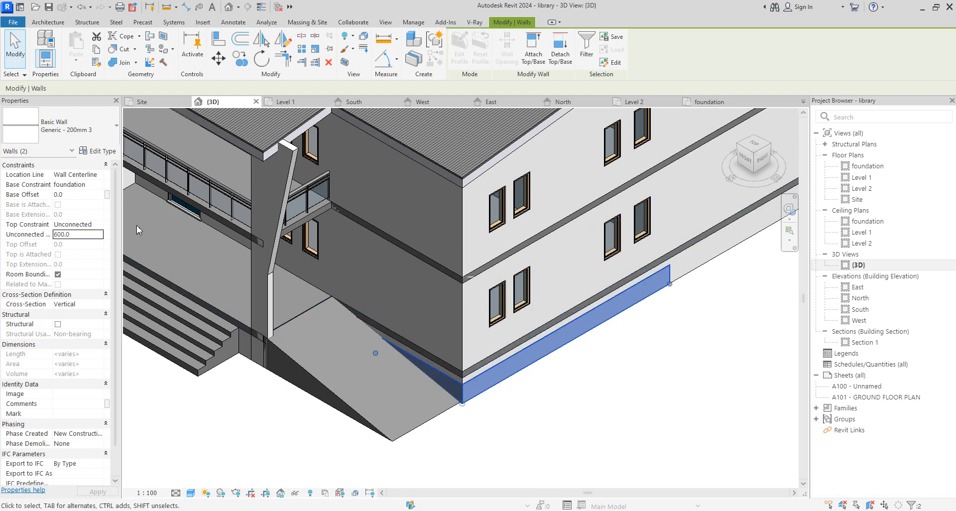
left_click(62, 236)
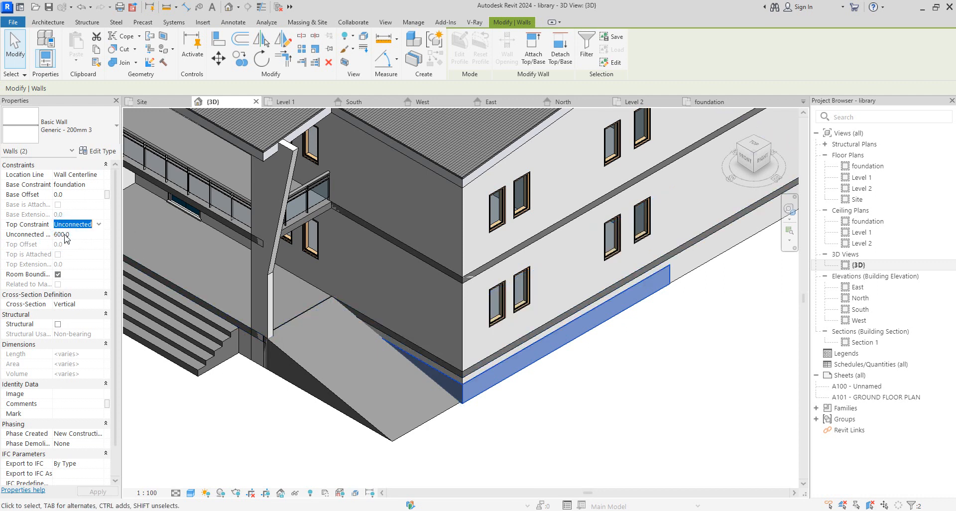
type("0")
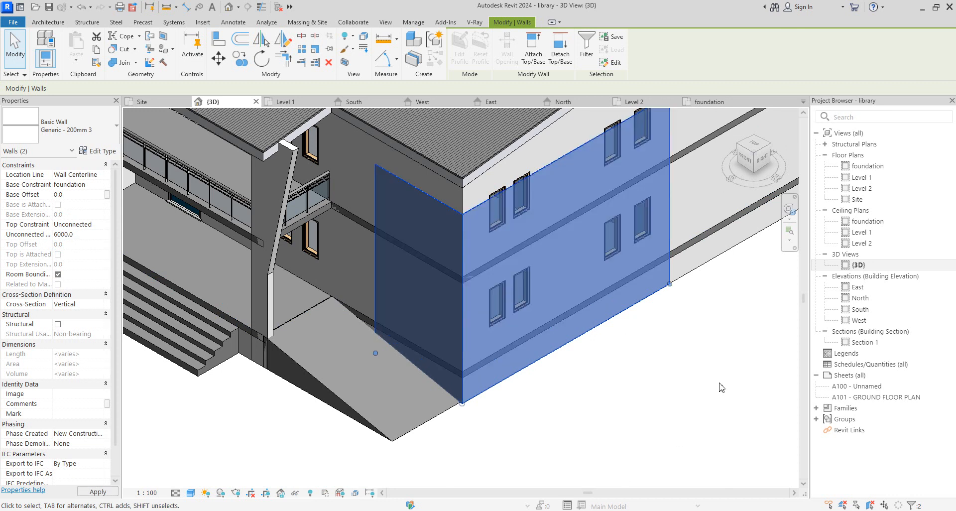
left_click(625, 379)
scroll(471, 272, "down", 3)
scroll(471, 272, "up", 1)
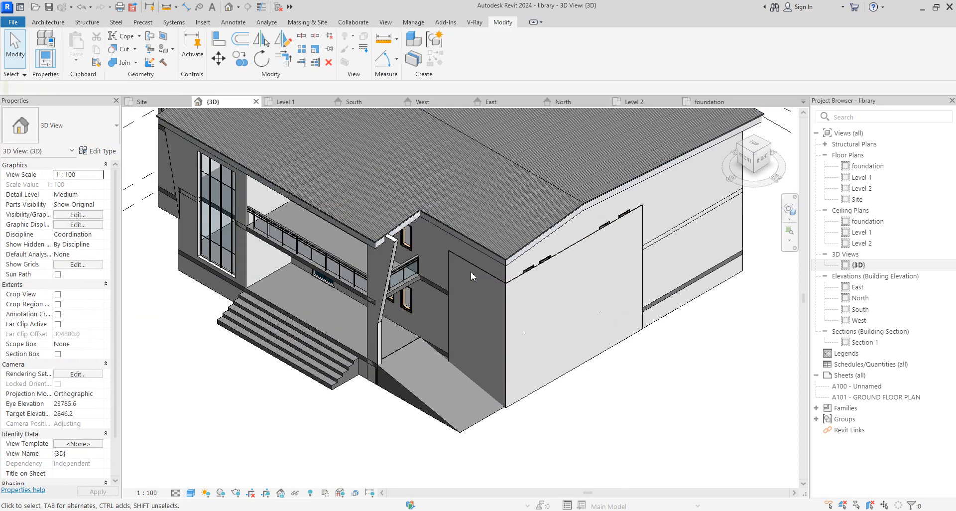
Open the structure of the two corner walls' type, pick Aluminium(3) as the layer material, and confirm the type settings.
left_click(473, 272)
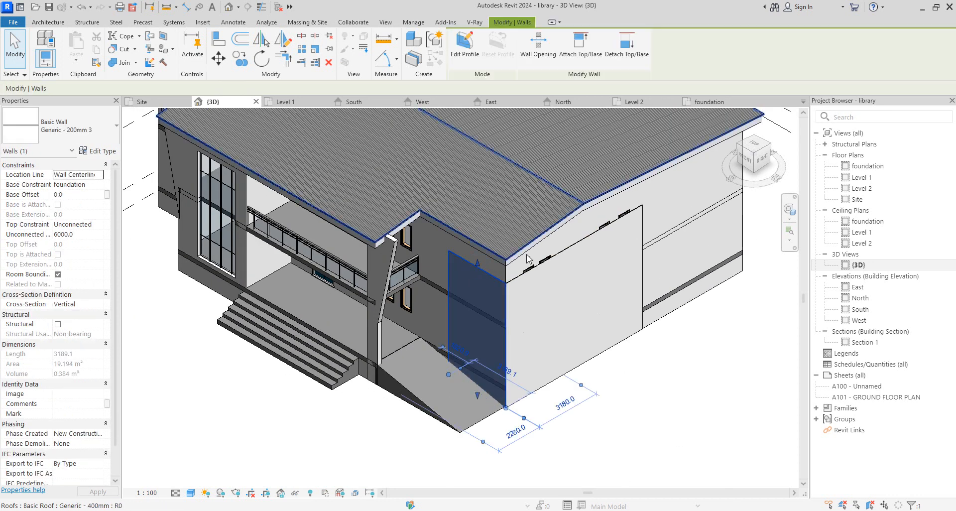
left_click(576, 252, "ctrl")
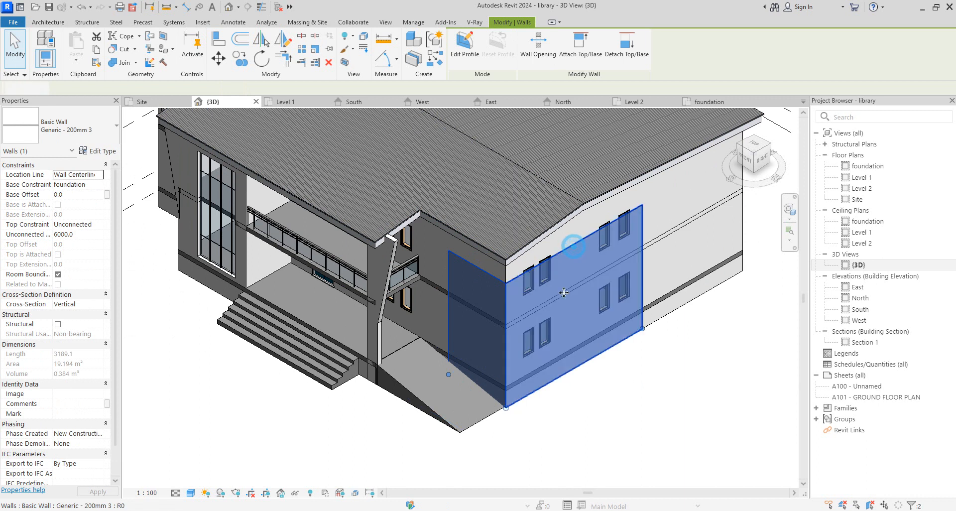
left_click(98, 151)
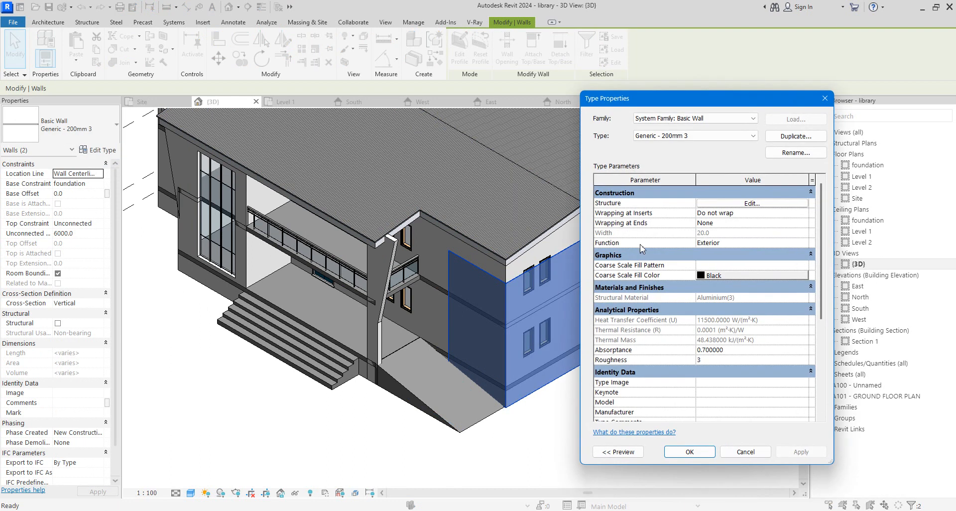
left_click(759, 206)
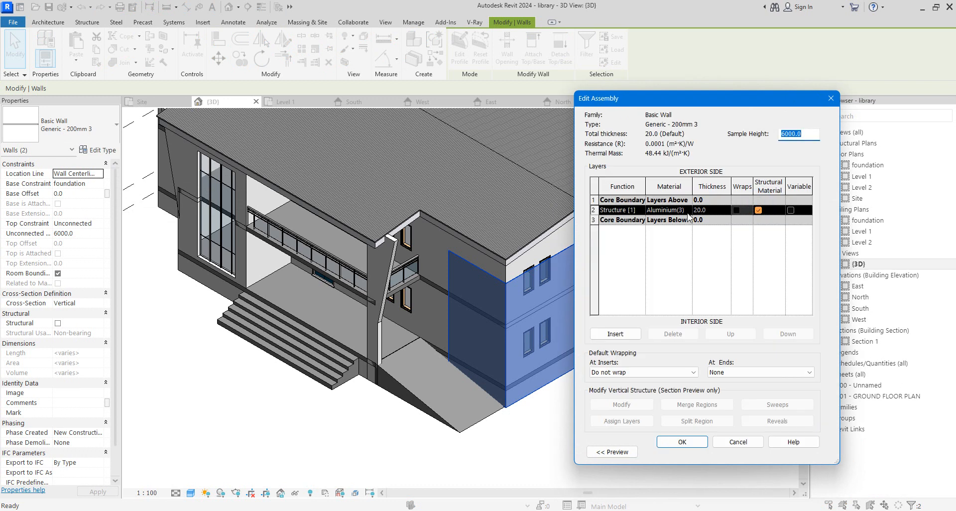
left_click(690, 215)
left_click(688, 210)
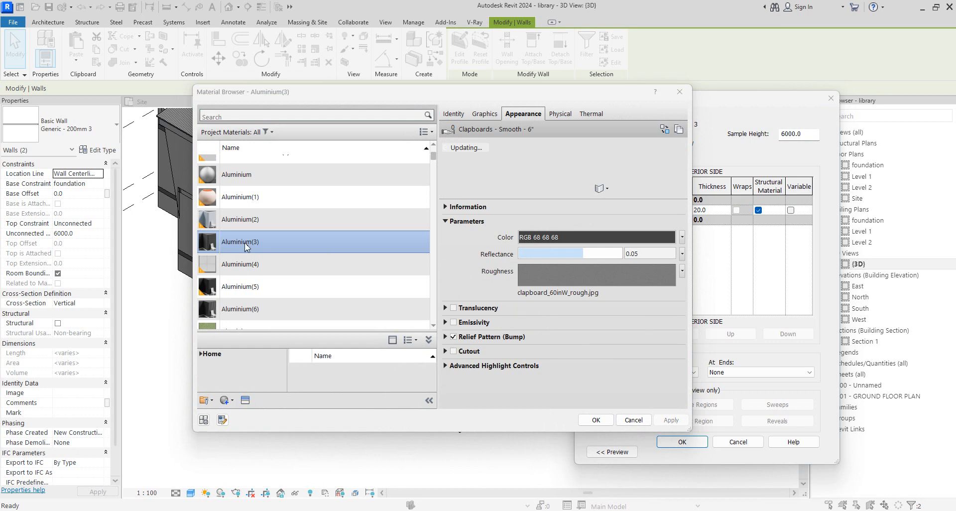
double_click(246, 243)
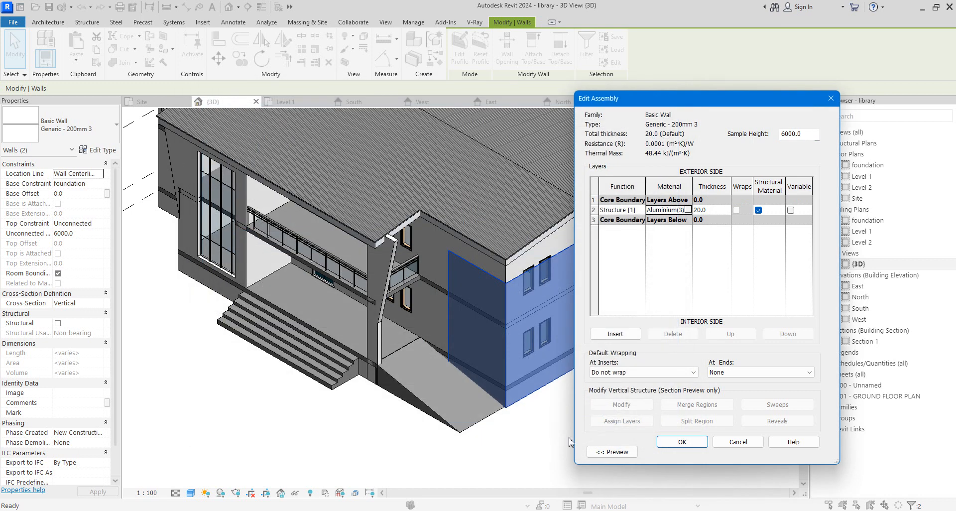
left_click(680, 442)
left_click(681, 449)
key("Escape")
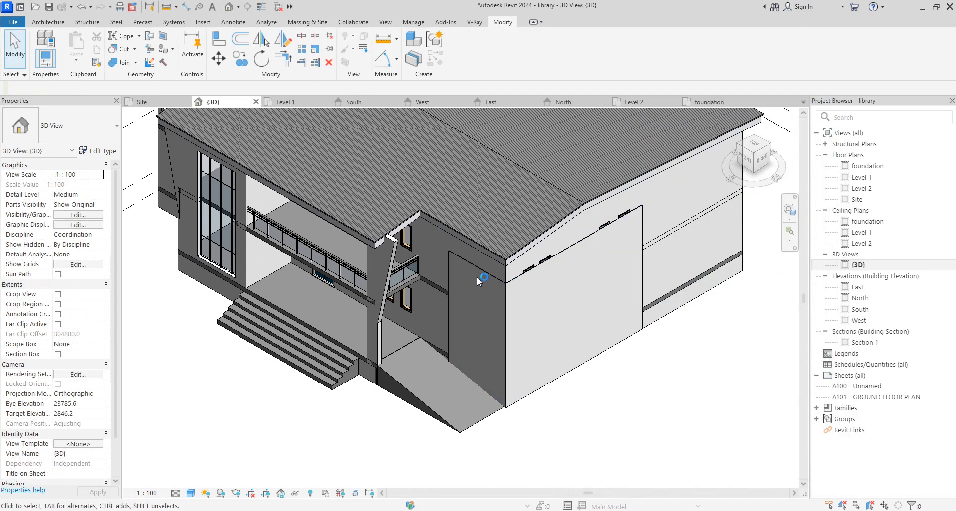
Turn on Use Render Appearance in the shading of the corner walls' Aluminium(3) material.
left_click(485, 272)
left_click(571, 244, "ctrl")
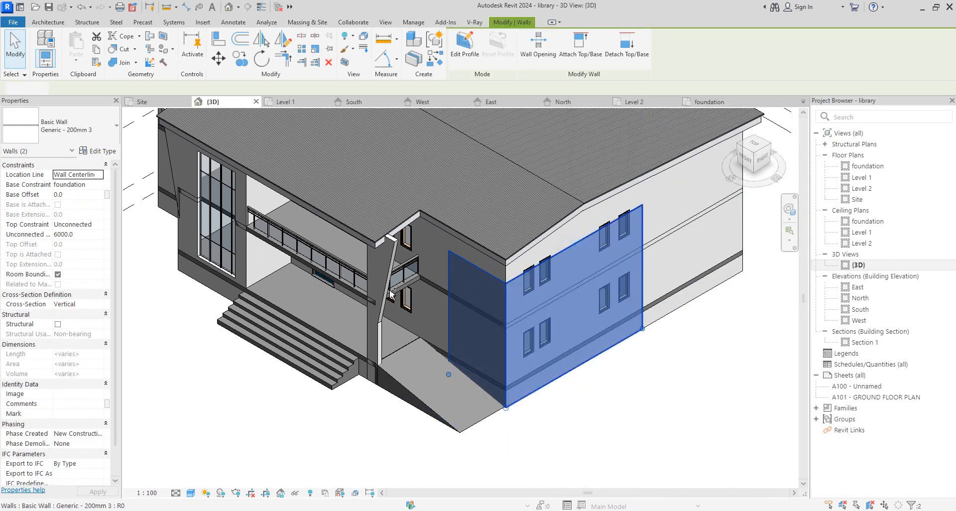
left_click(98, 151)
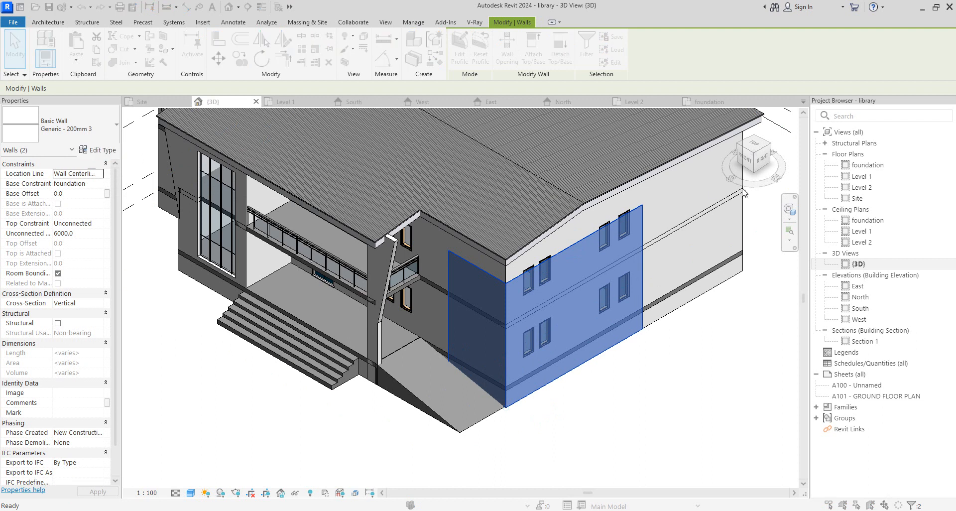
left_click(722, 203)
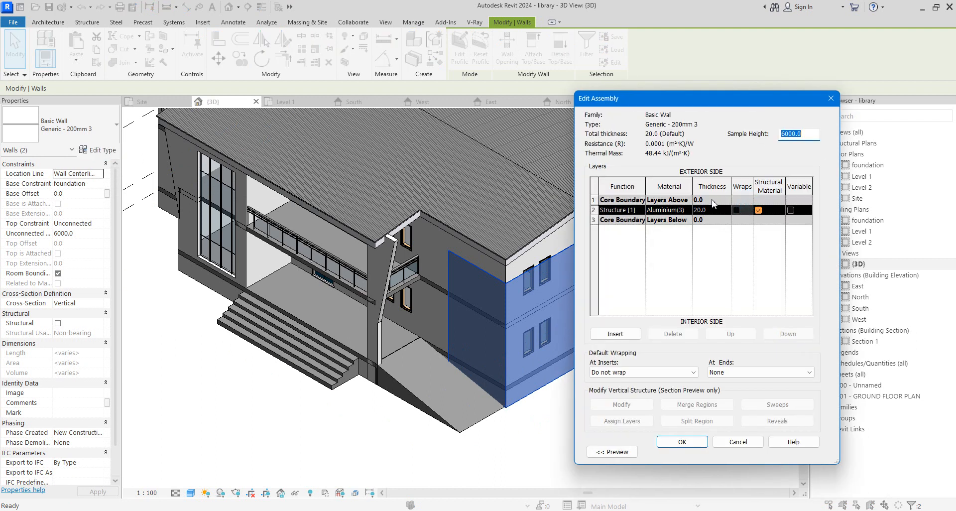
left_click(692, 209)
left_click(690, 211)
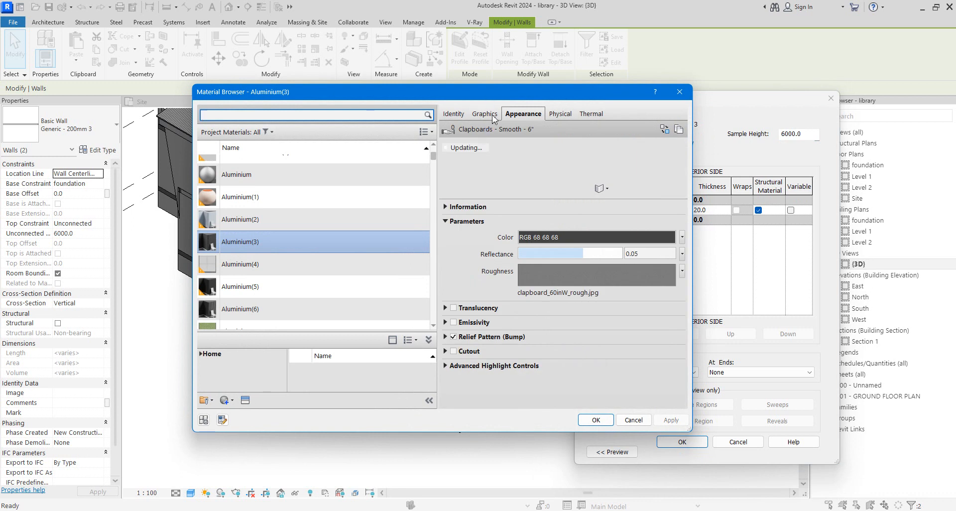
left_click(493, 115)
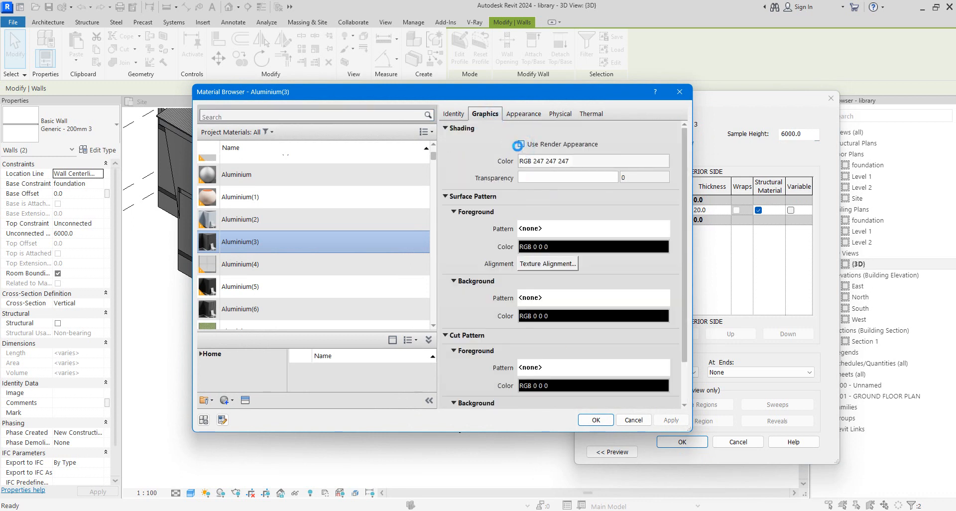
left_click(521, 144)
left_click(593, 420)
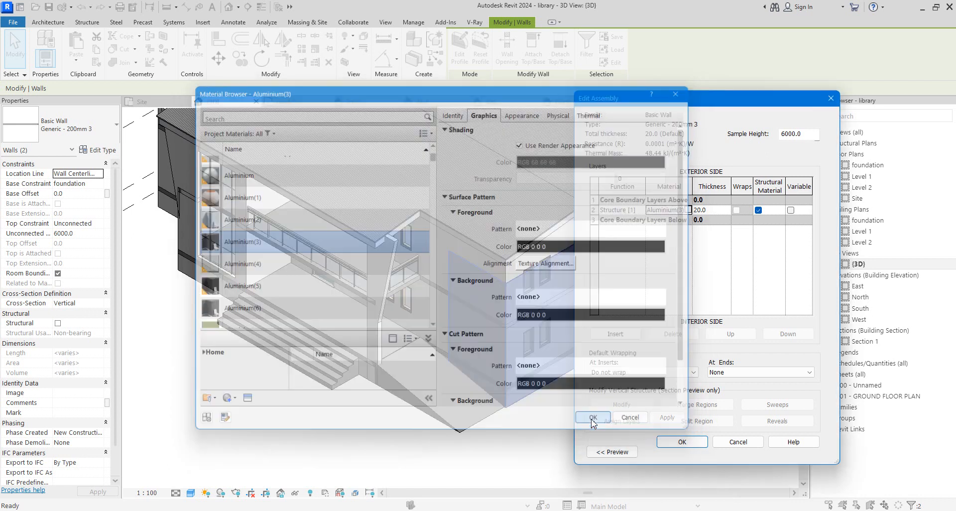
left_click(685, 442)
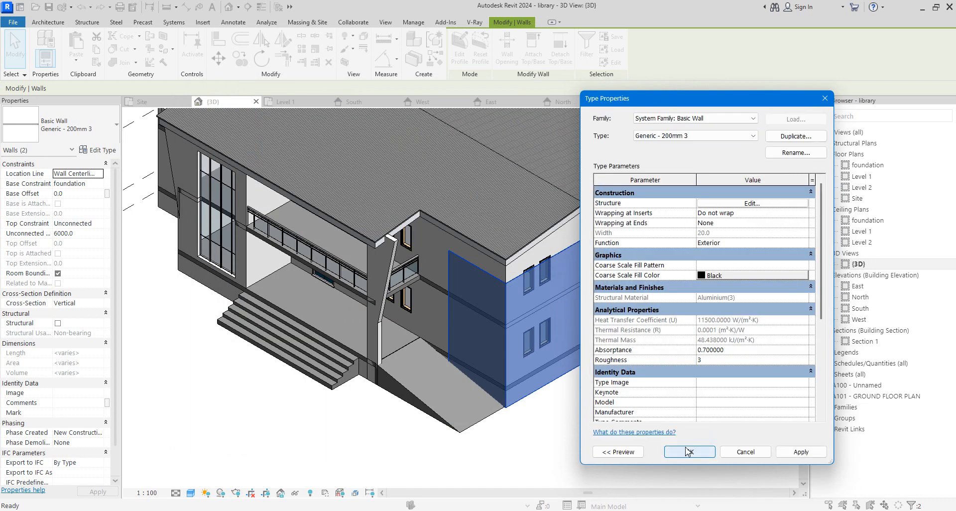
Give Aluminium(3) the 100mm Horizontal model pattern as its surface foreground pattern and apply the wall type changes.
left_click(752, 203)
left_click(687, 210)
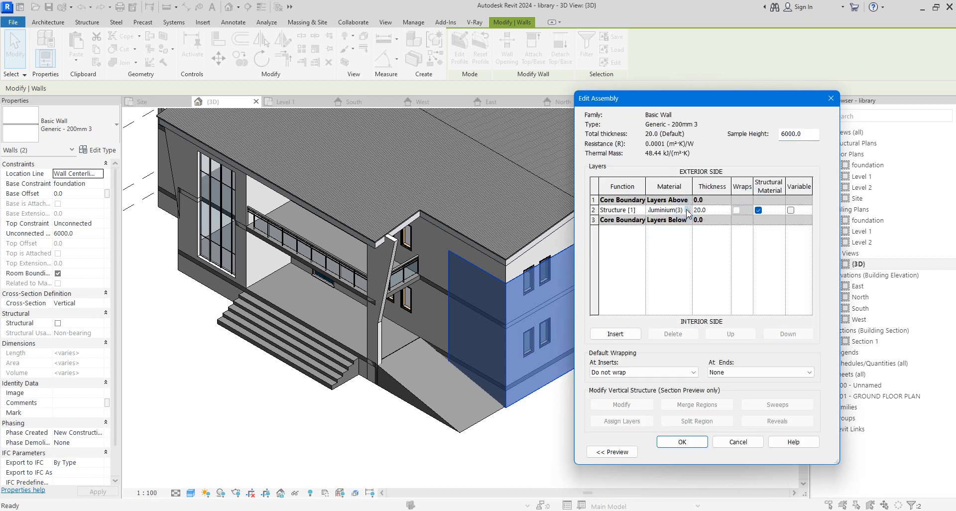
left_click(688, 210)
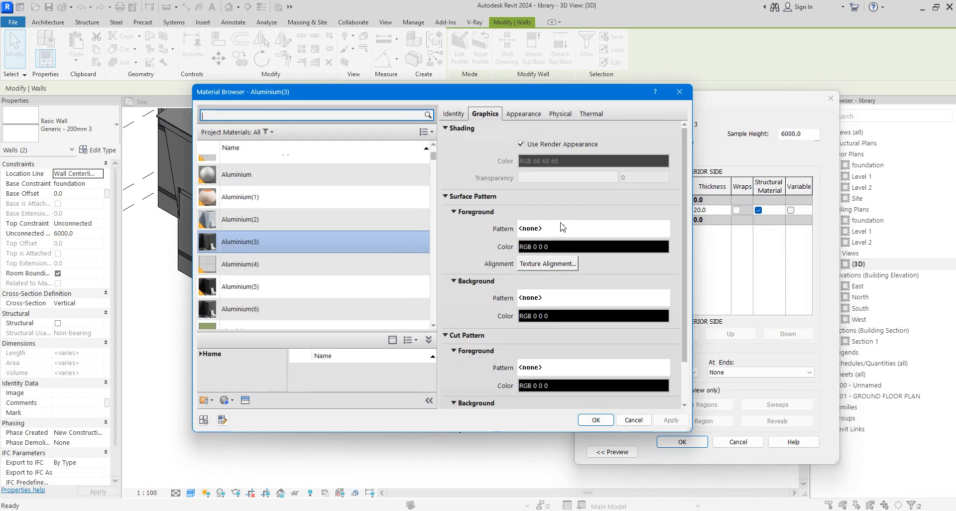
left_click(563, 227)
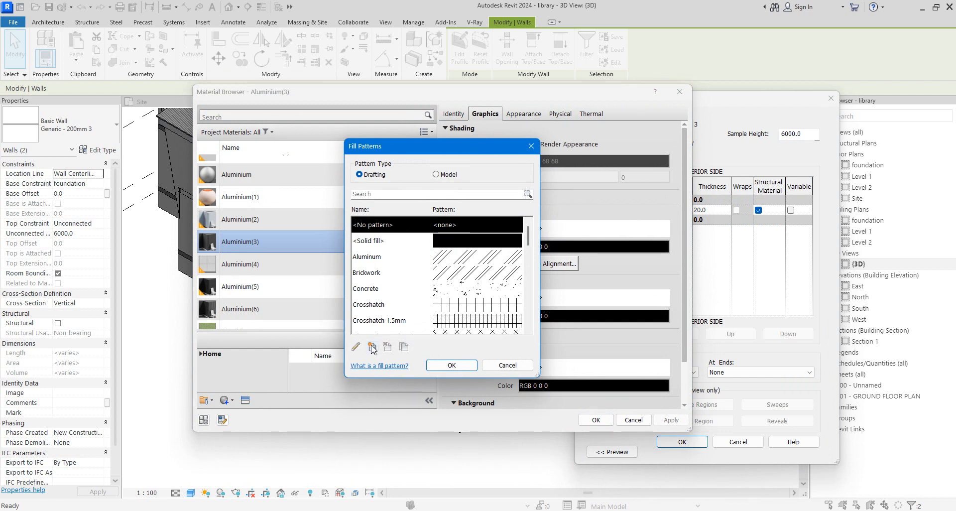
left_click(435, 174)
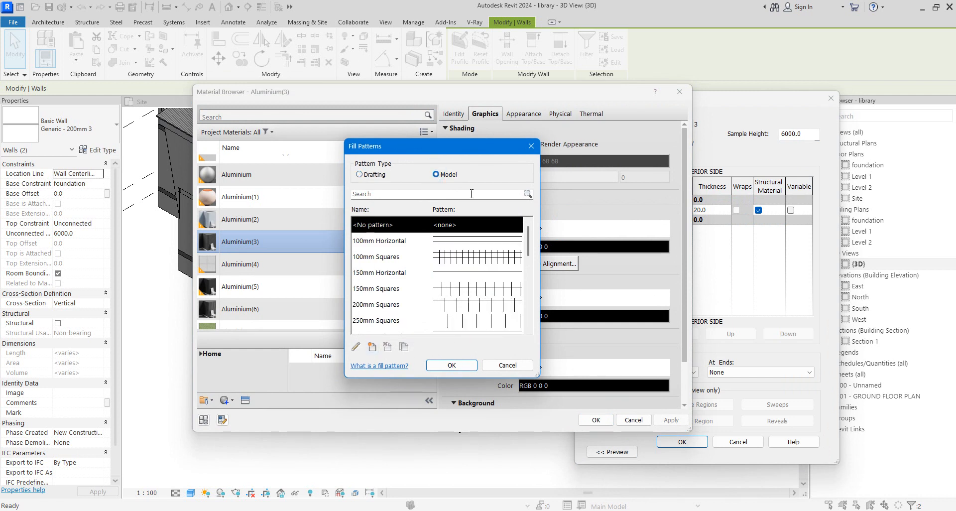
left_click(501, 240)
left_click(456, 368)
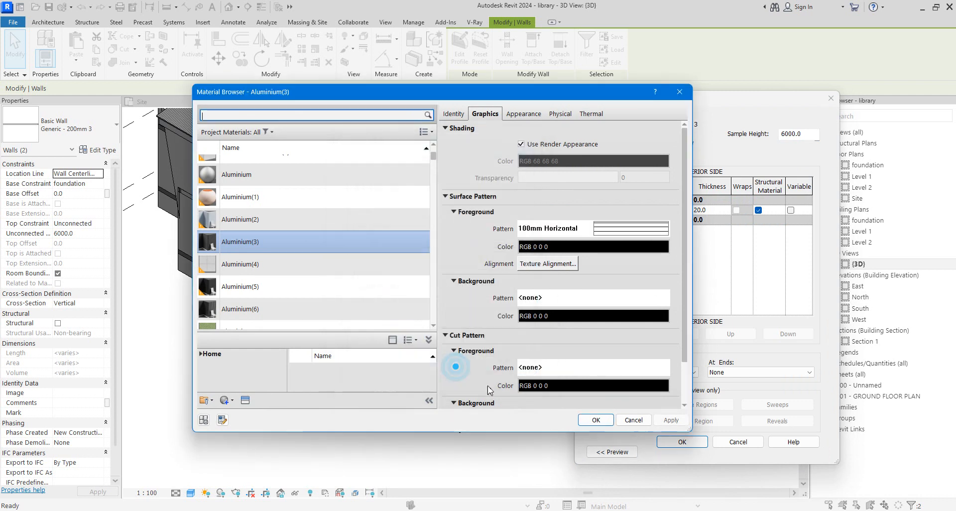
left_click(588, 422)
left_click(670, 440)
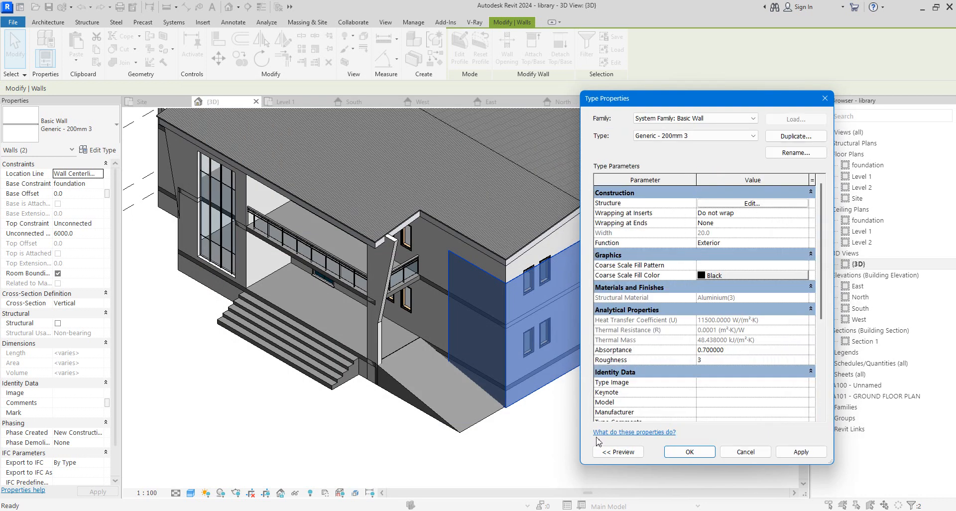
left_click(691, 452)
left_click(566, 444)
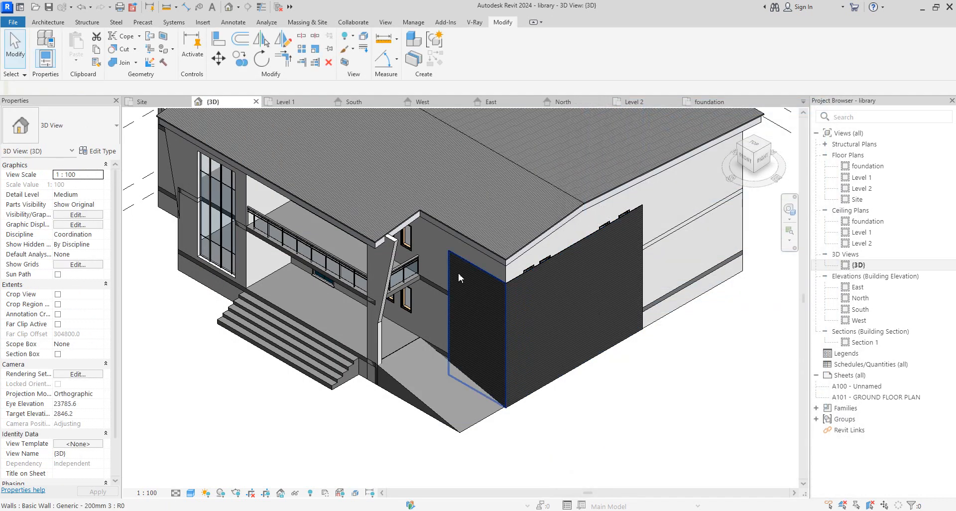
In the Level 1 plan, stretch the front cladding wall along the lecture room to the partition wall, about 4800 mm long.
scroll(453, 300, "up", 3)
scroll(440, 253, "up", 2)
left_click(439, 253)
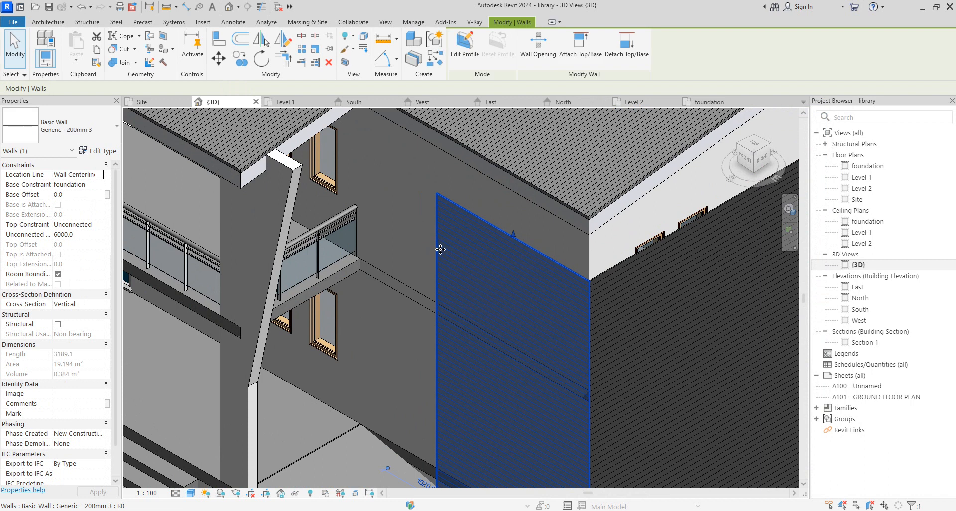
scroll(448, 356, "down", 3)
scroll(449, 356, "up", 4)
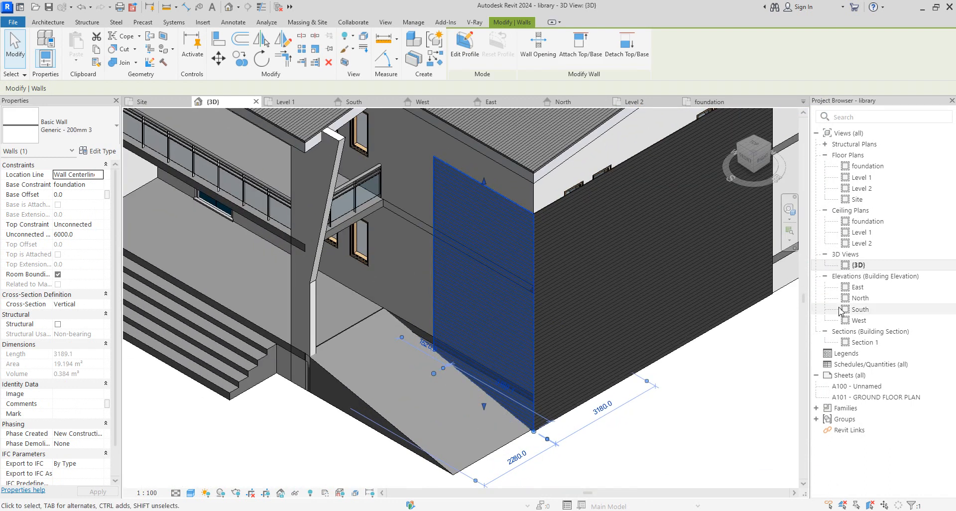
double_click(861, 178)
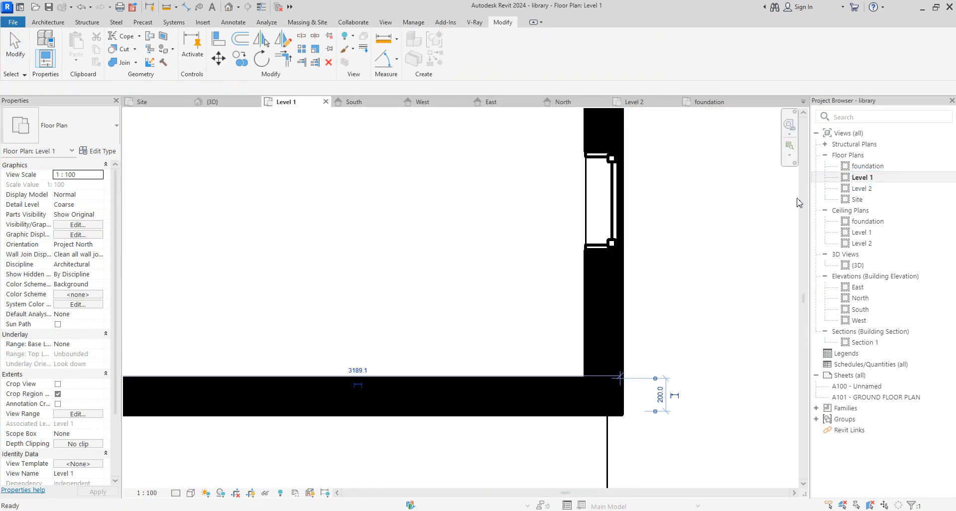
scroll(473, 392, "down", 5)
left_click_drag(405, 383, 293, 383)
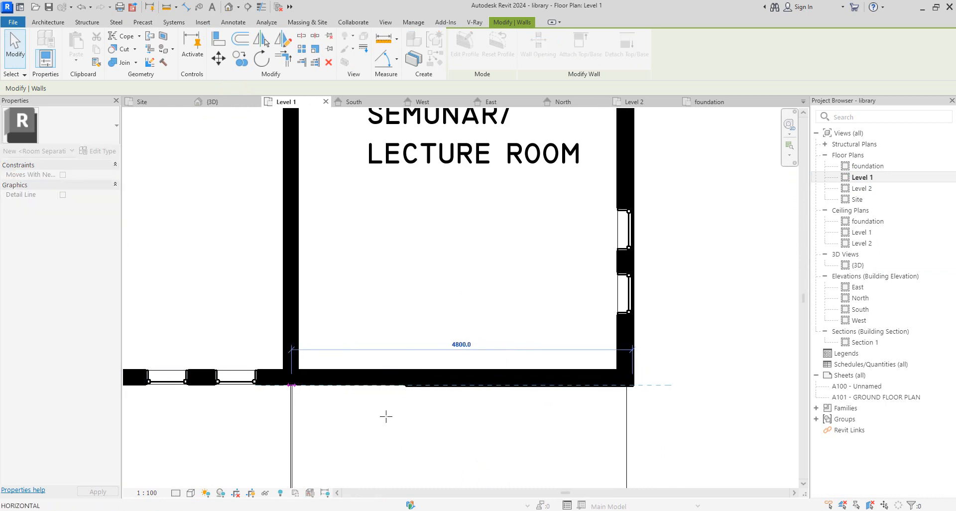
left_click(688, 293)
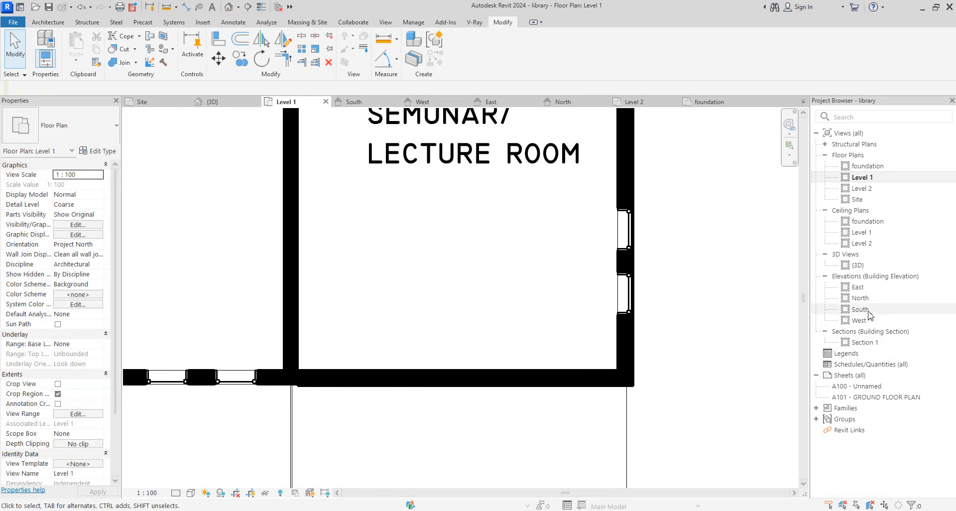
In the 3D view, set the unconnected height of both corner cladding walls to 6200 mm and deselect them.
double_click(863, 266)
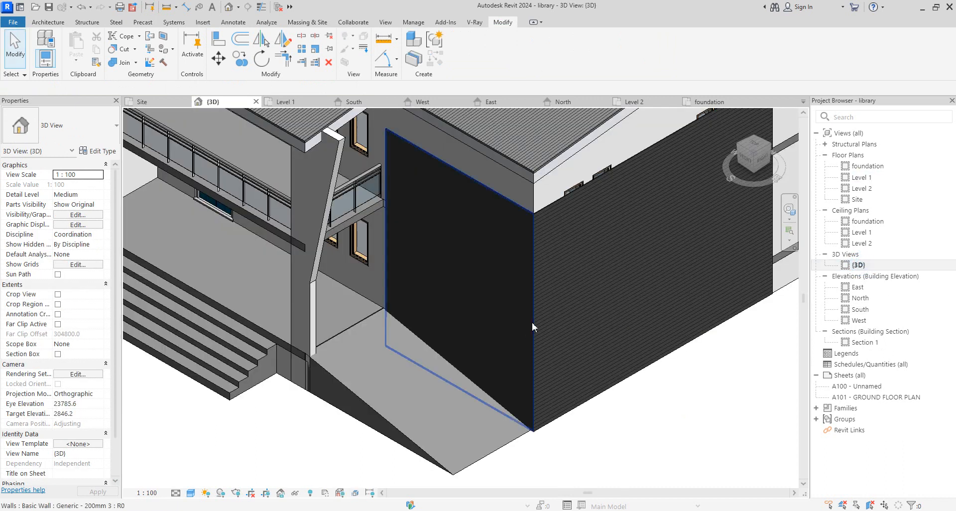
left_click(554, 213)
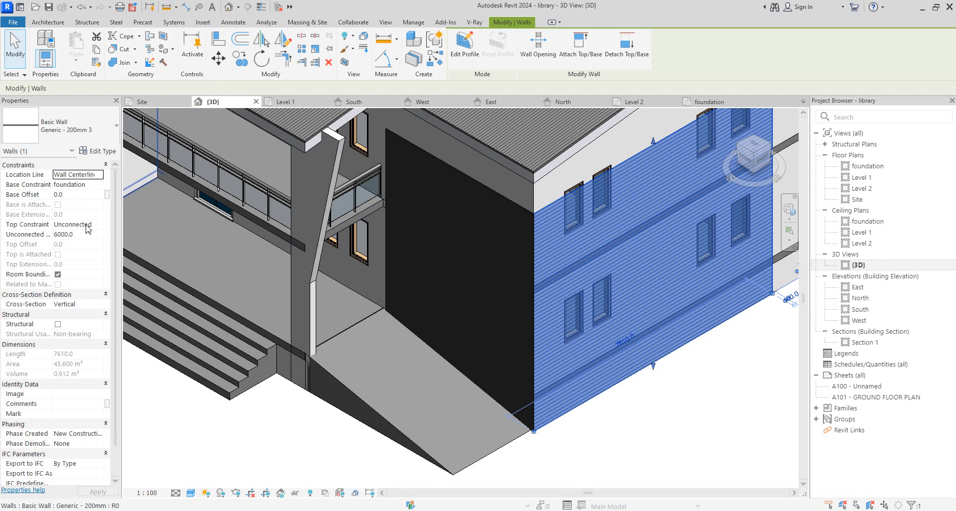
left_click(61, 234)
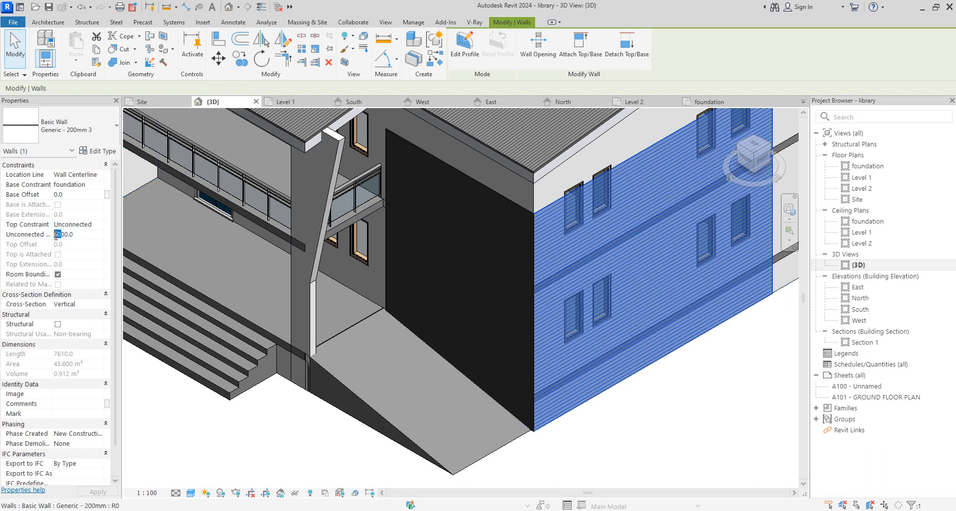
left_click(468, 182, "ctrl")
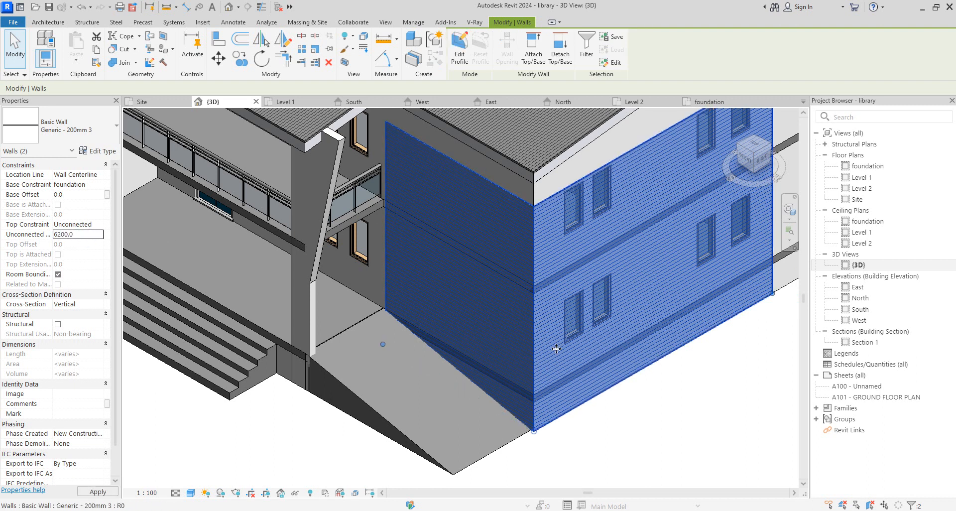
left_click(700, 412)
scroll(467, 330, "down", 3)
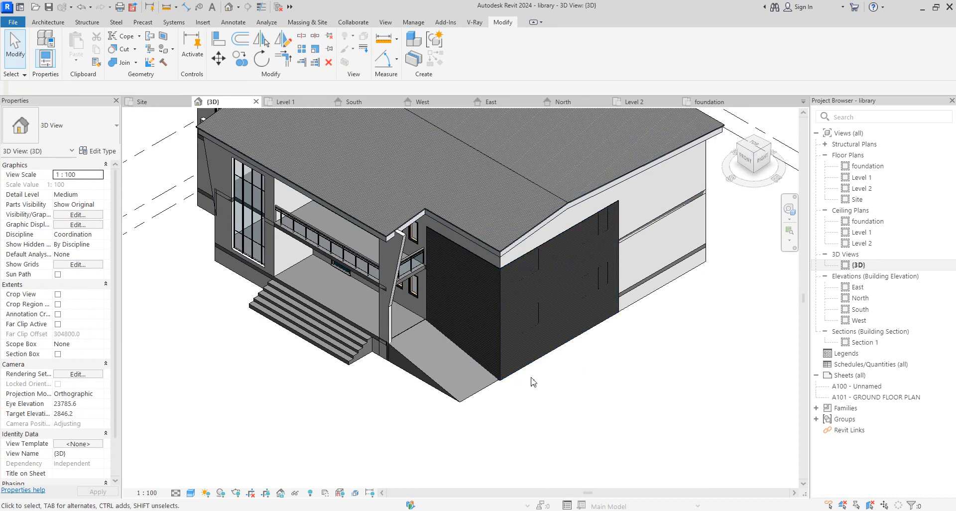
In the East elevation, edit the cladding wall's profile and sketch rectangular openings around the two upper windows nearest the front corner.
left_click(858, 289)
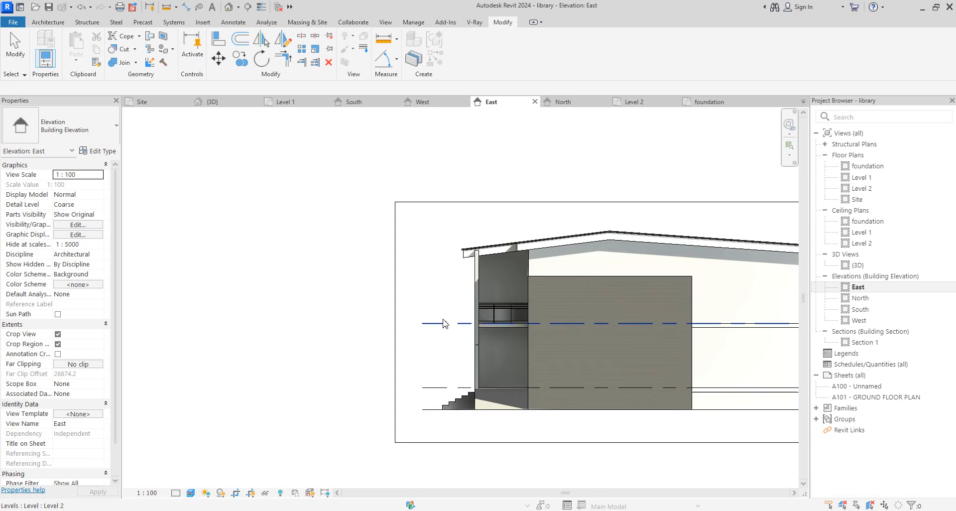
left_click(648, 282)
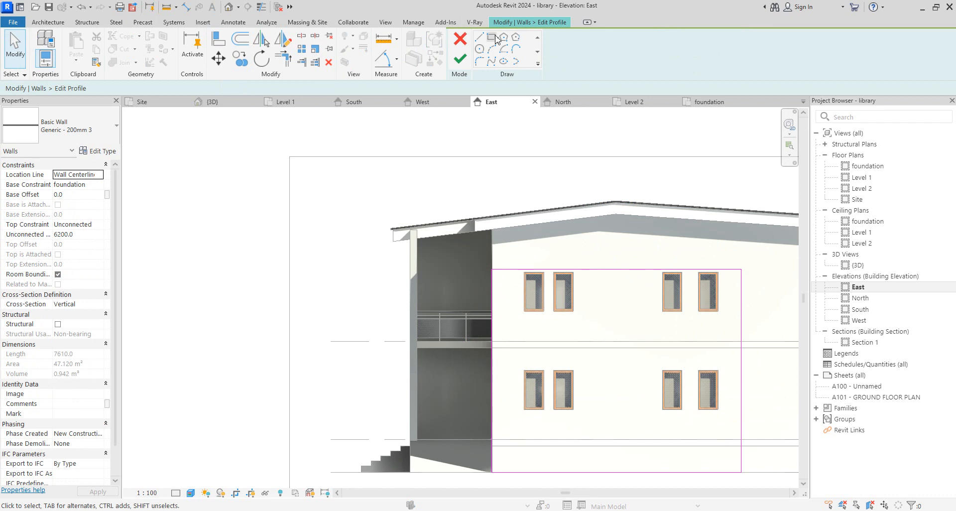
scroll(543, 283, "up", 4)
left_click(500, 250)
left_click(552, 355)
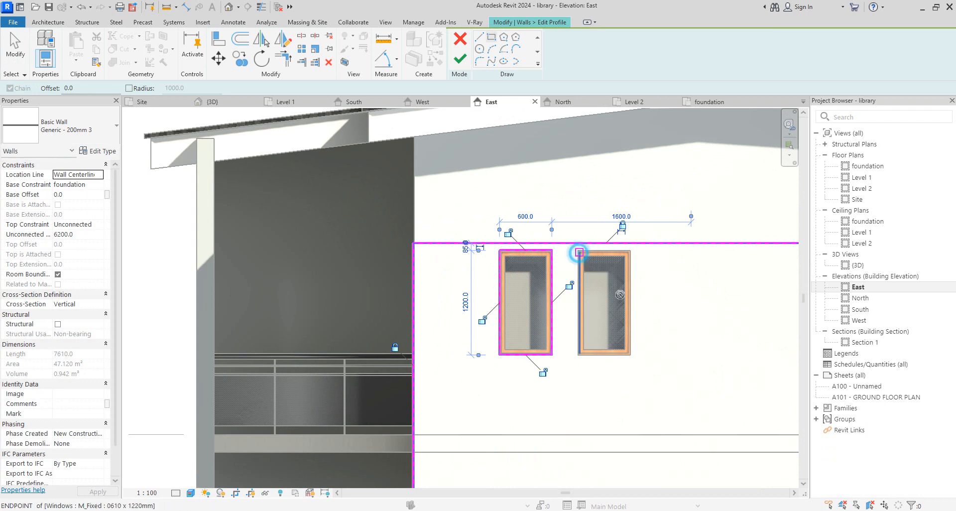
left_click(630, 355)
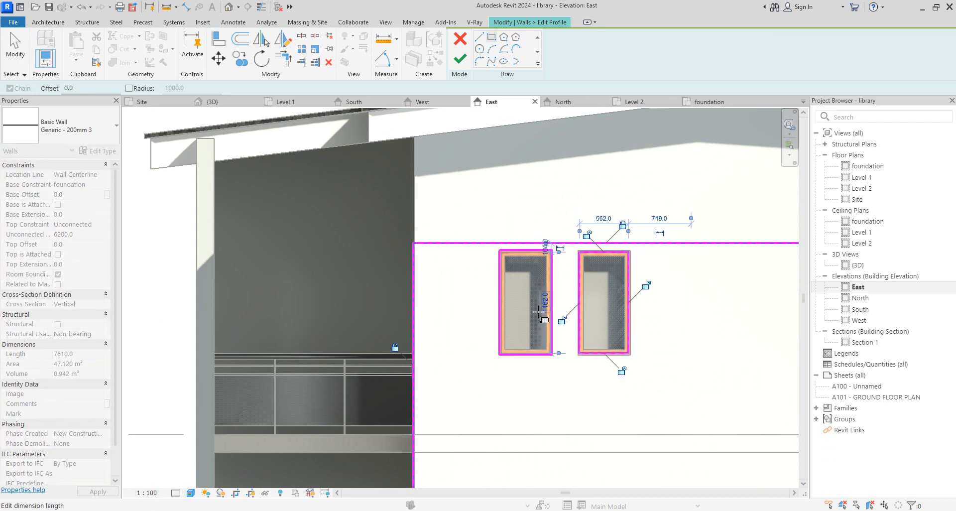
scroll(539, 313, "down", 2)
right_click(618, 240)
left_click(635, 244)
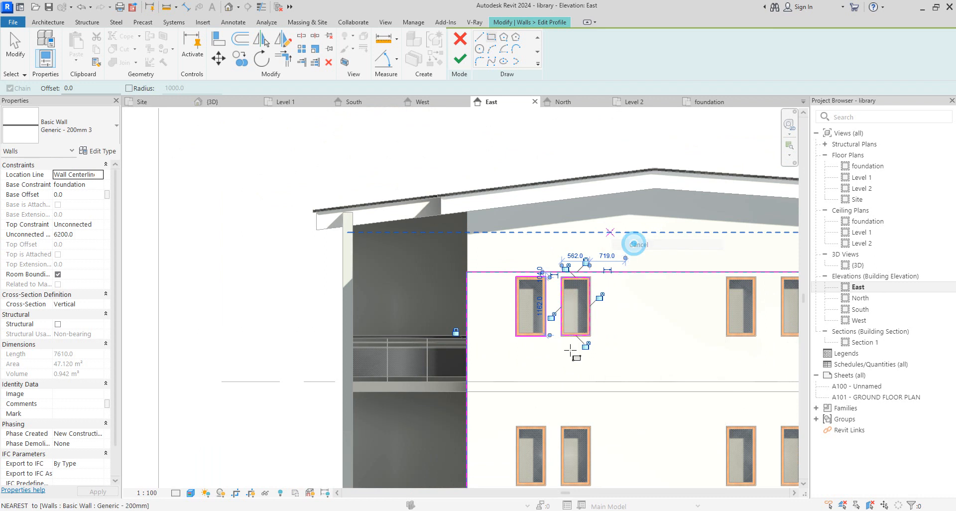
Align the edges of the second opening's rectangle with the outer frame of its window.
scroll(583, 315, "up", 2)
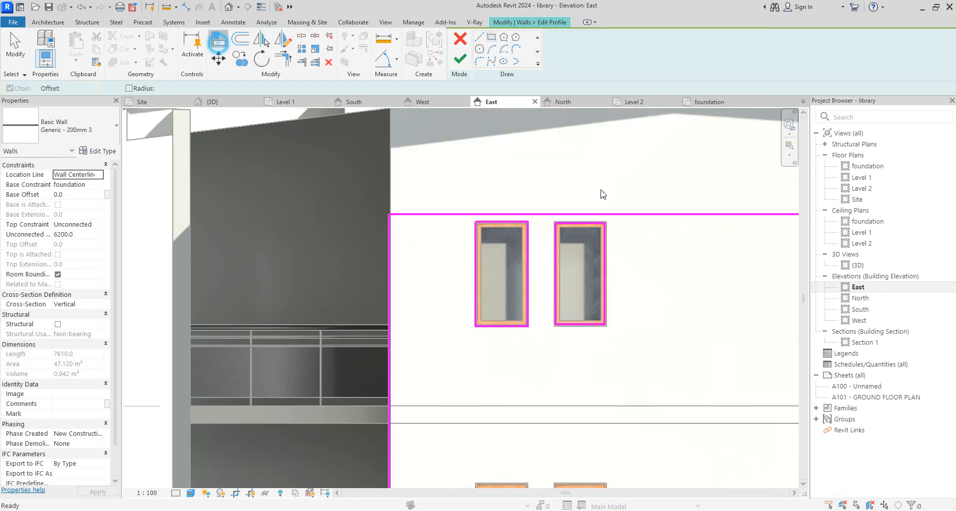
key("a")
key("l")
scroll(595, 278, "up", 2)
left_click(616, 277)
left_click(617, 277)
scroll(598, 359, "up", 2)
left_click(588, 353)
left_click(586, 345)
left_click(512, 343)
left_click(514, 333)
left_click(560, 110)
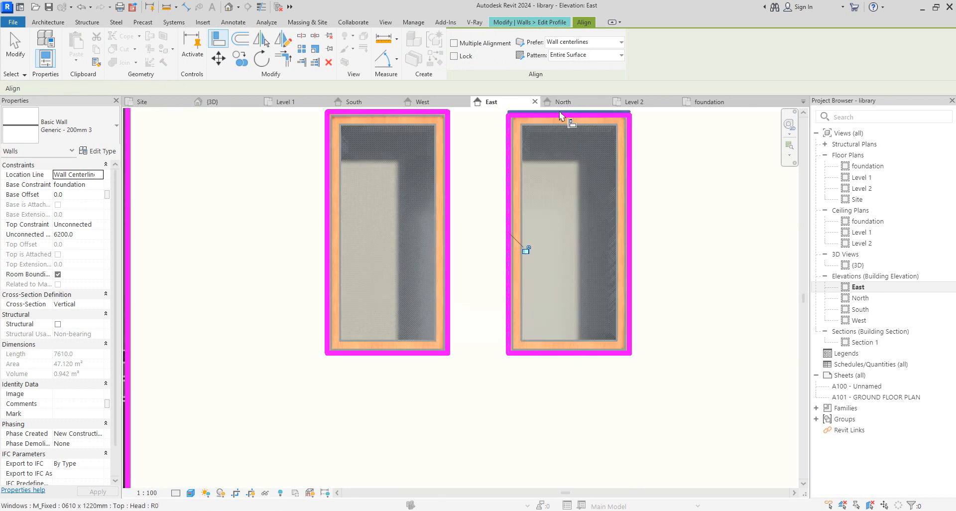
left_click(560, 117)
scroll(635, 301, "down", 2)
scroll(548, 188, "up", 2)
key("Escape")
Copy the first opening's rectangle onto the other six windows of the east cladding wall and finish the profile edit.
scroll(446, 183, "down", 2)
left_click_drag(391, 145, 503, 340)
left_click(239, 59)
left_click(457, 180)
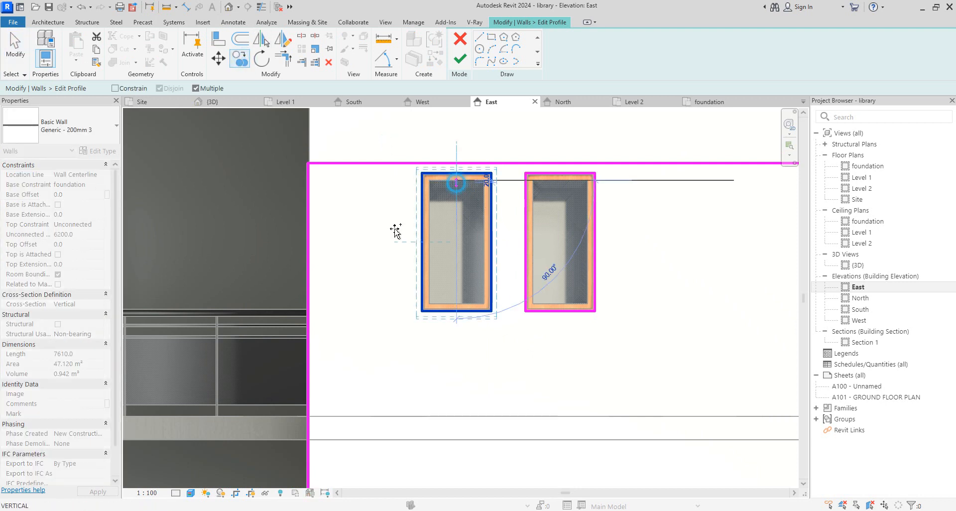
scroll(456, 186, "down", 3)
scroll(635, 212, "up", 2)
left_click(637, 206)
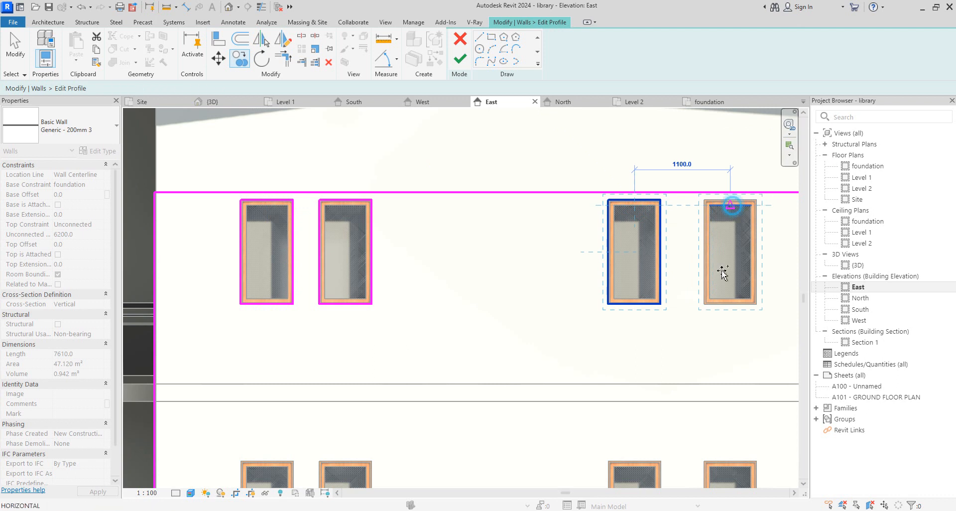
left_click(731, 468)
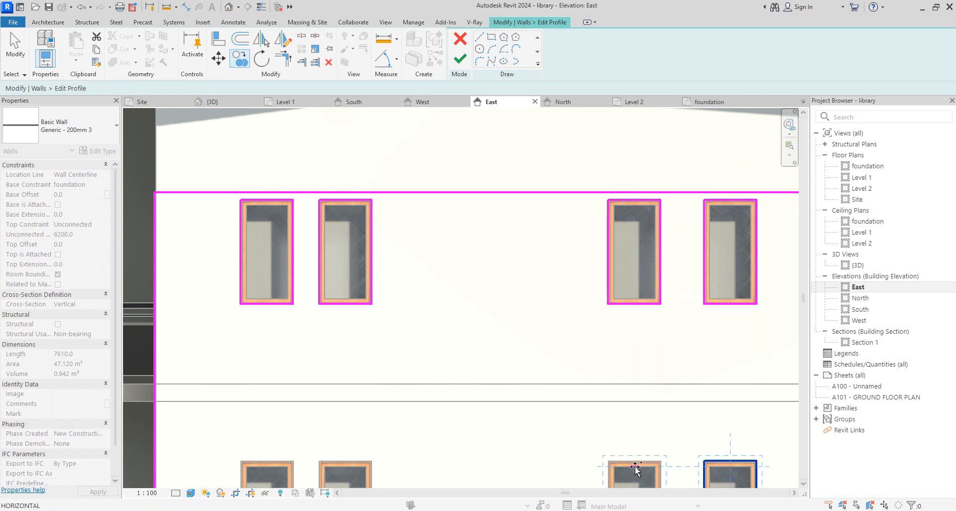
left_click(345, 462)
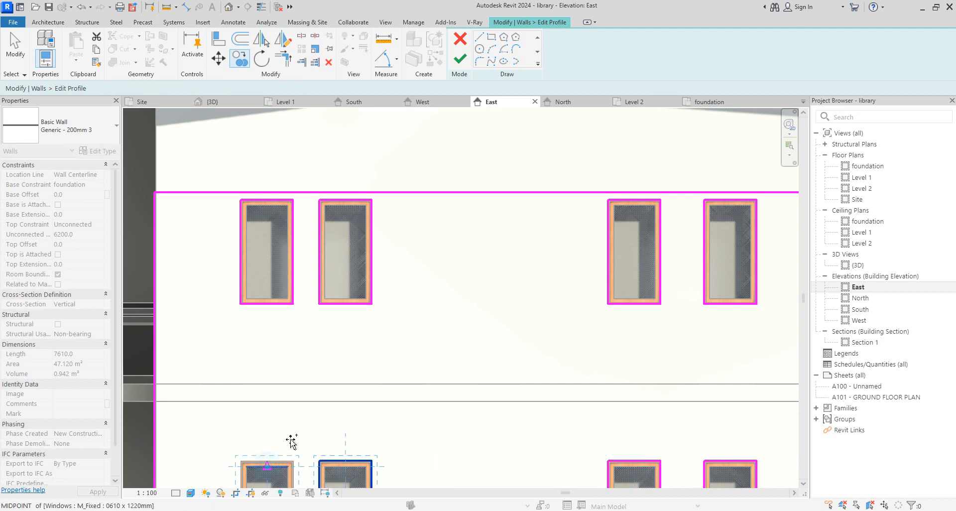
scroll(329, 404, "down", 5)
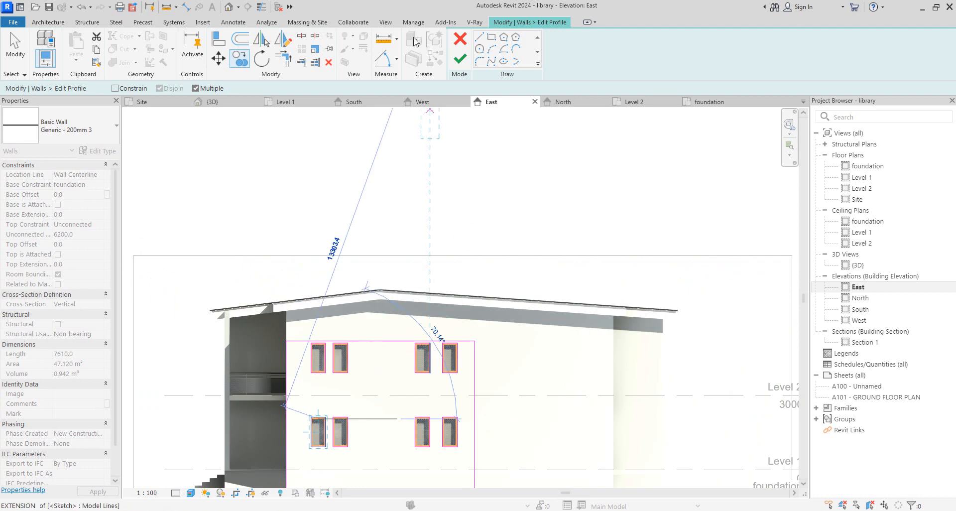
left_click(460, 58)
left_click(550, 219)
scroll(555, 215, "down", 3)
scroll(530, 291, "up", 6)
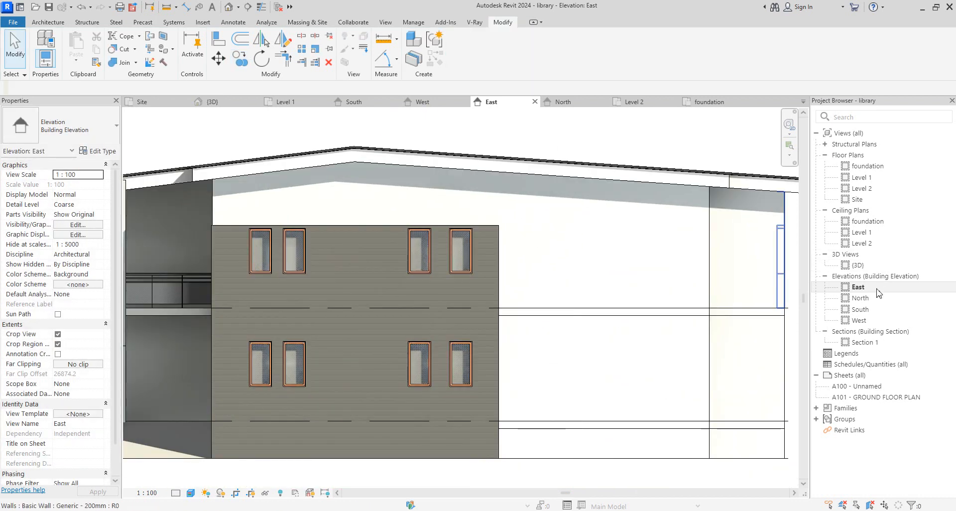
Start an in-place component in the Casework category from the 3D view.
double_click(856, 265)
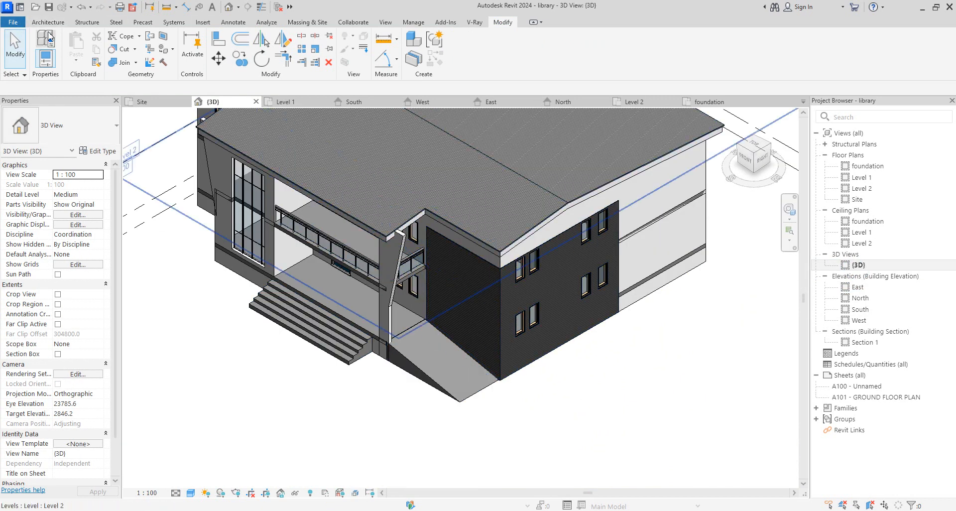
left_click(50, 22)
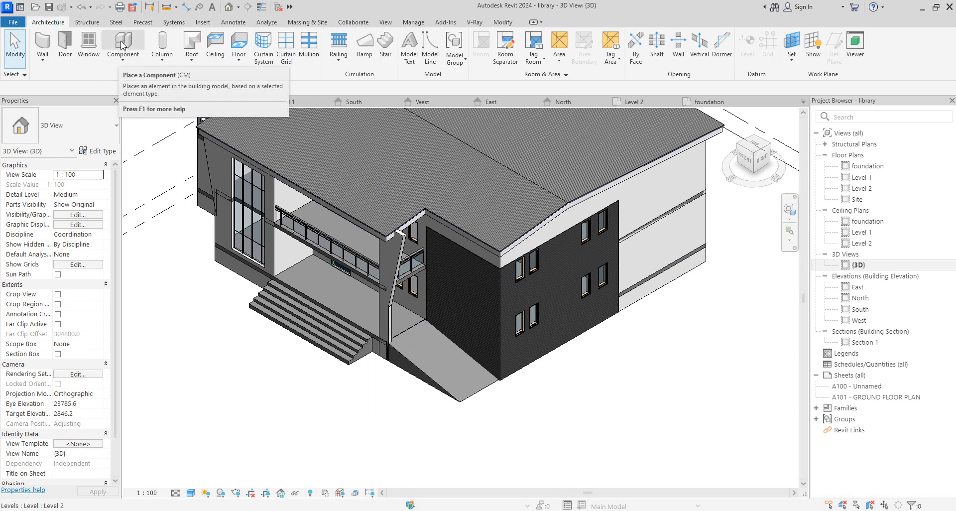
left_click(121, 54)
left_click(482, 55)
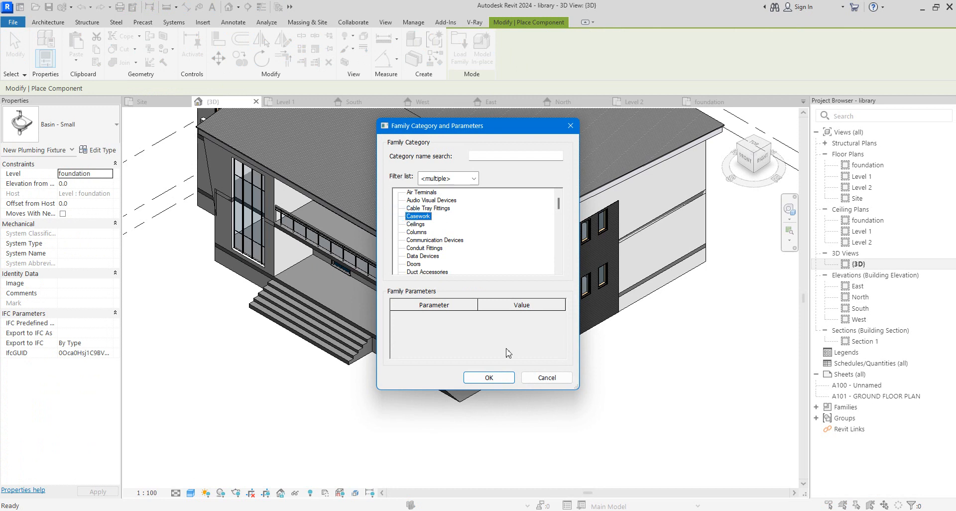
left_click(491, 380)
left_click(480, 280)
Start a sweep and pick the top outer edges of the east and front cladding walls as its path.
scroll(400, 213, "up", 4)
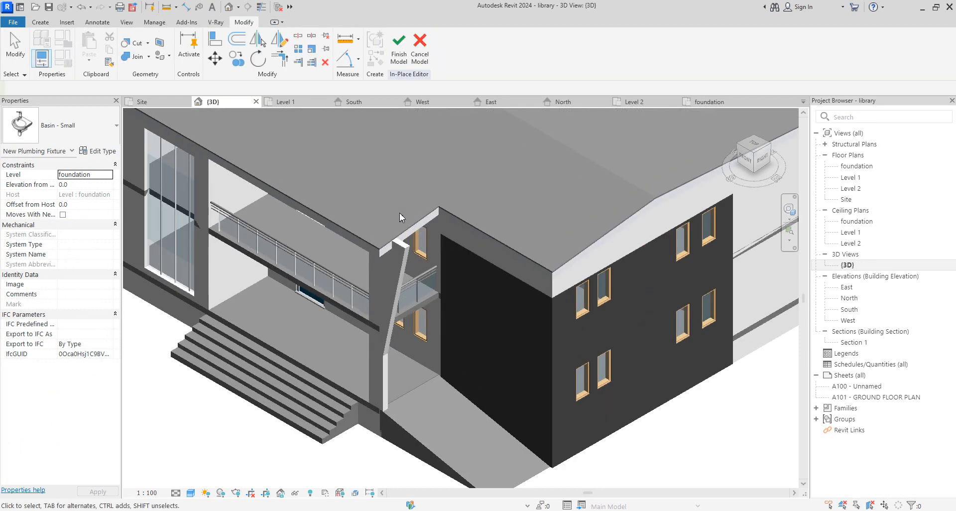
left_click(41, 23)
left_click(160, 56)
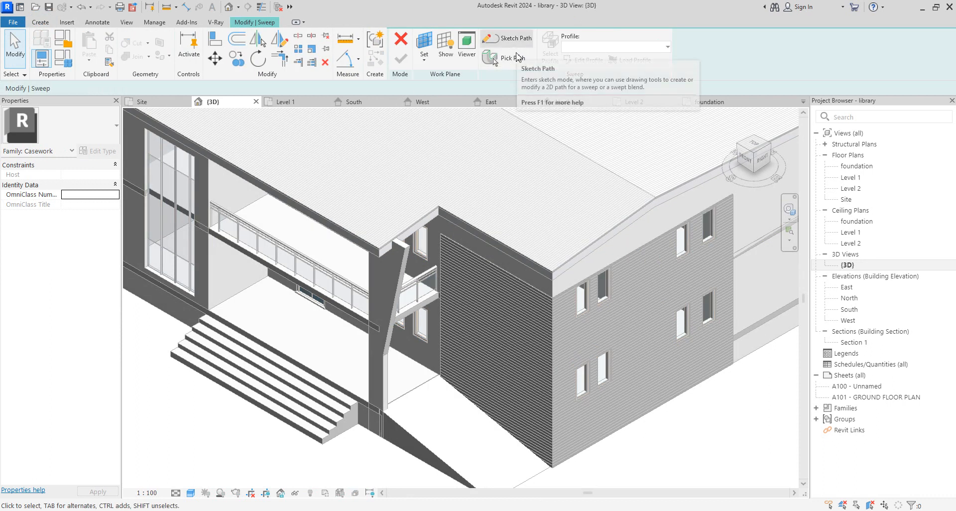
left_click(513, 60)
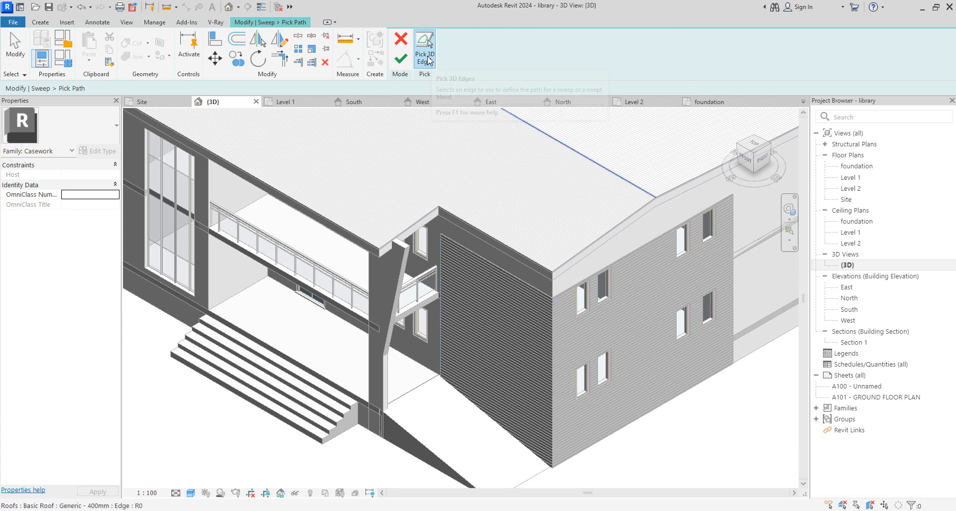
left_click(426, 55)
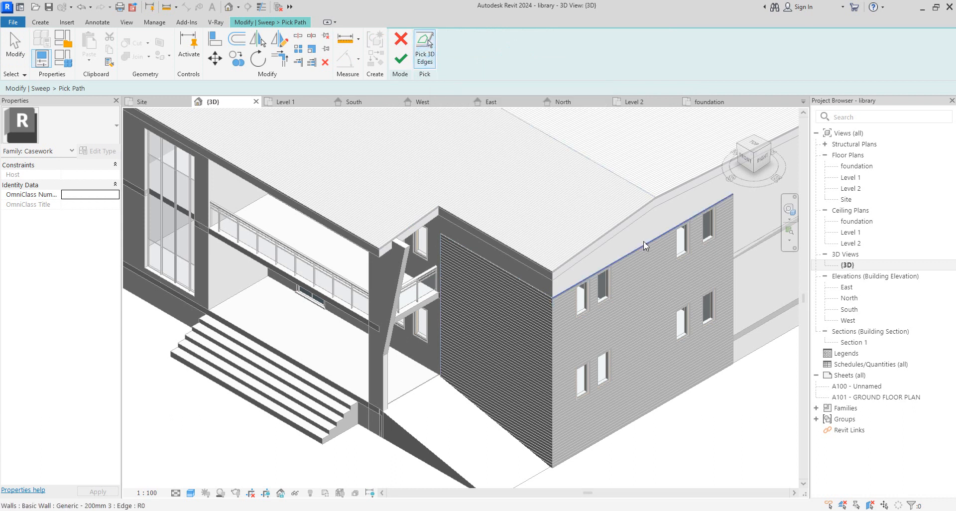
scroll(644, 244, "up", 3)
scroll(554, 301, "up", 3)
scroll(481, 350, "up", 2)
scroll(620, 141, "down", 3)
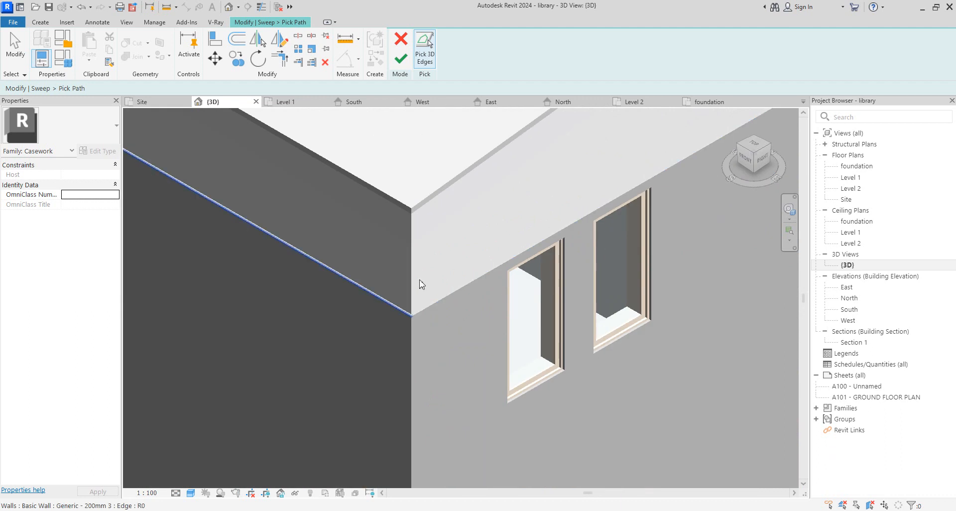
scroll(398, 299, "up", 2)
left_click(379, 353)
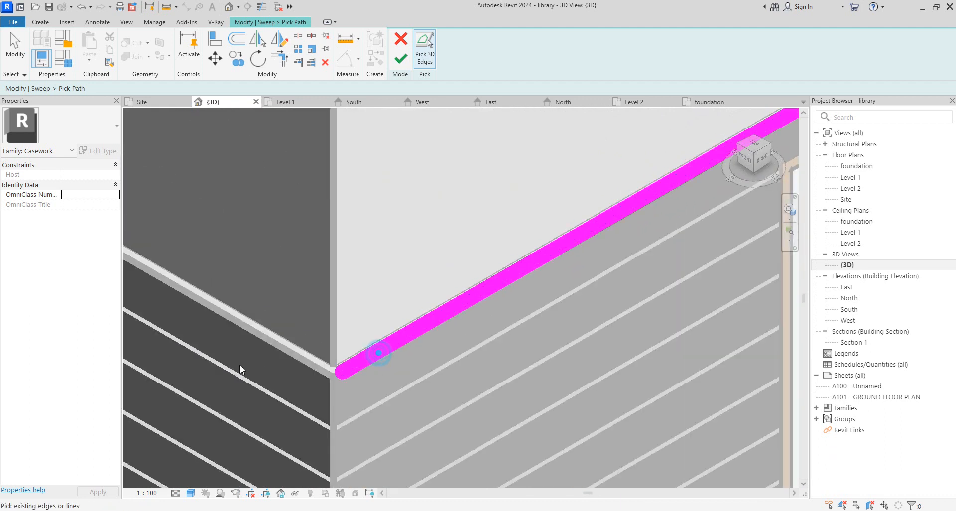
left_click(272, 346)
scroll(406, 333, "down", 3)
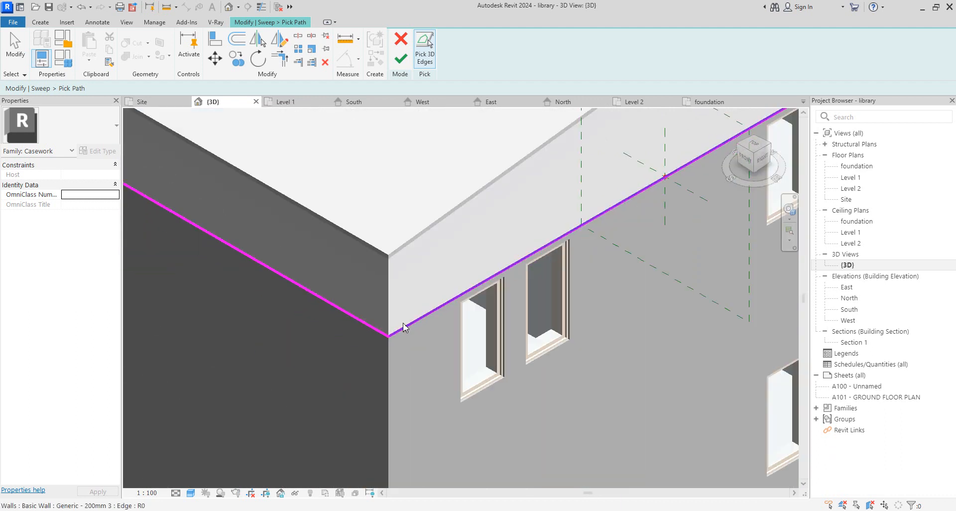
Add the vertical edge at the front cladding wall's inner end, beside the balcony, to the sweep path.
scroll(297, 265, "down", 2)
scroll(277, 237, "up", 6)
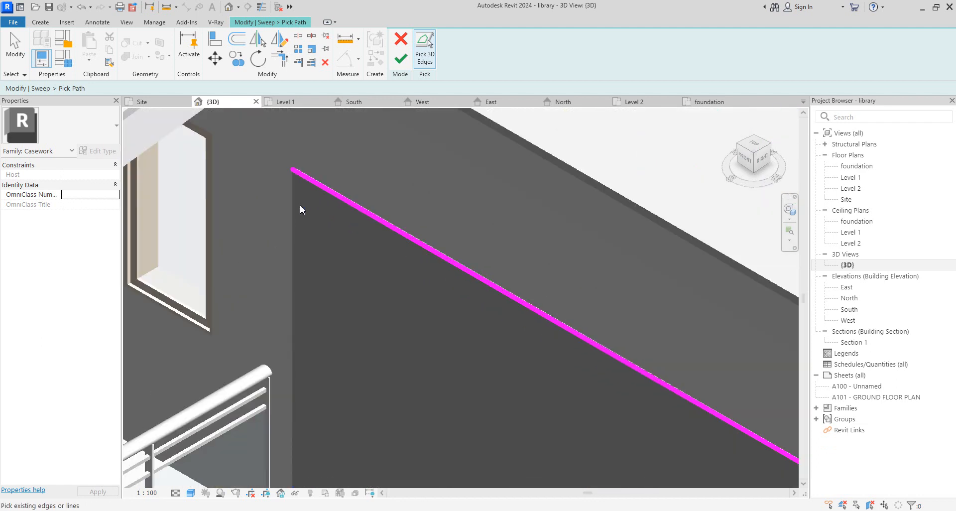
left_click(283, 172)
scroll(282, 173, "down", 5)
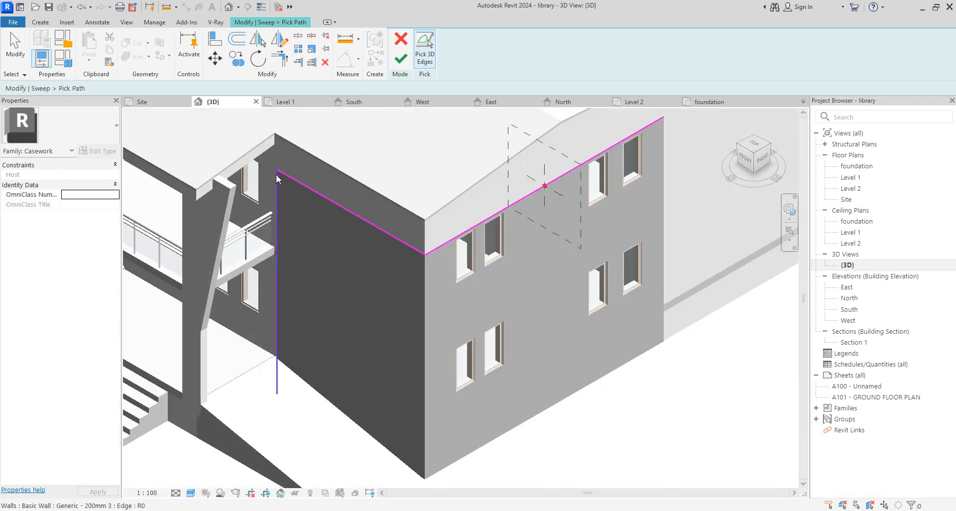
Add the vertical edge at the far end of the east cladding wall to the sweep path.
scroll(425, 176, "up", 4)
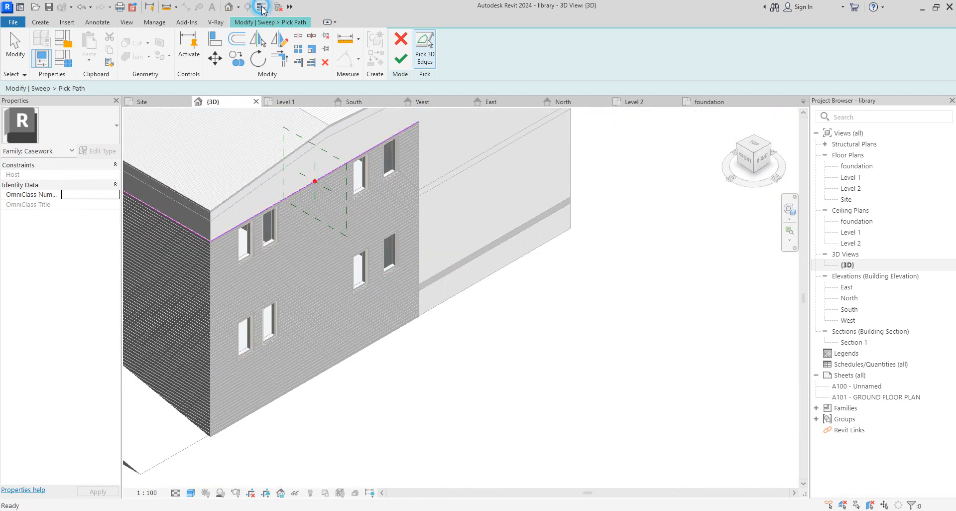
scroll(413, 151, "up", 6)
scroll(457, 375, "down", 3)
scroll(434, 239, "up", 3)
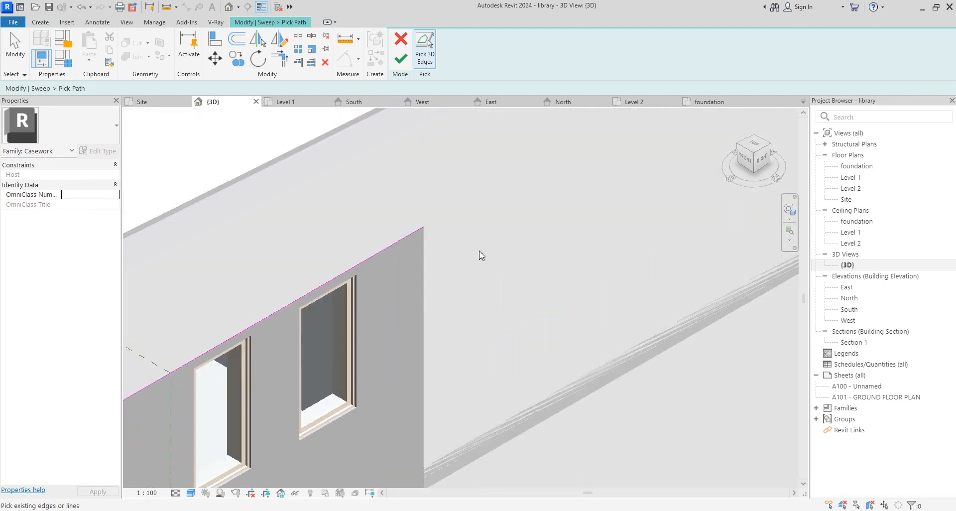
scroll(438, 234, "up", 2)
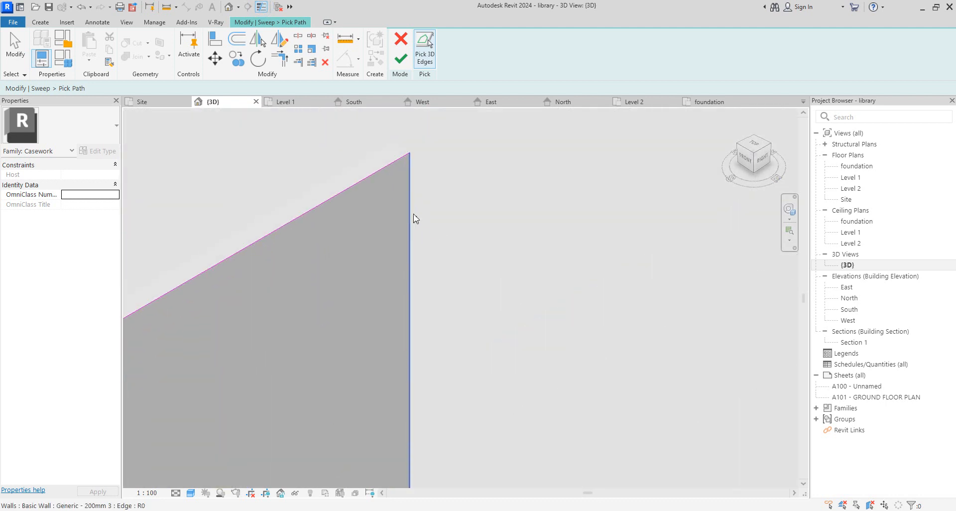
left_click(413, 217)
scroll(545, 215, "down", 5)
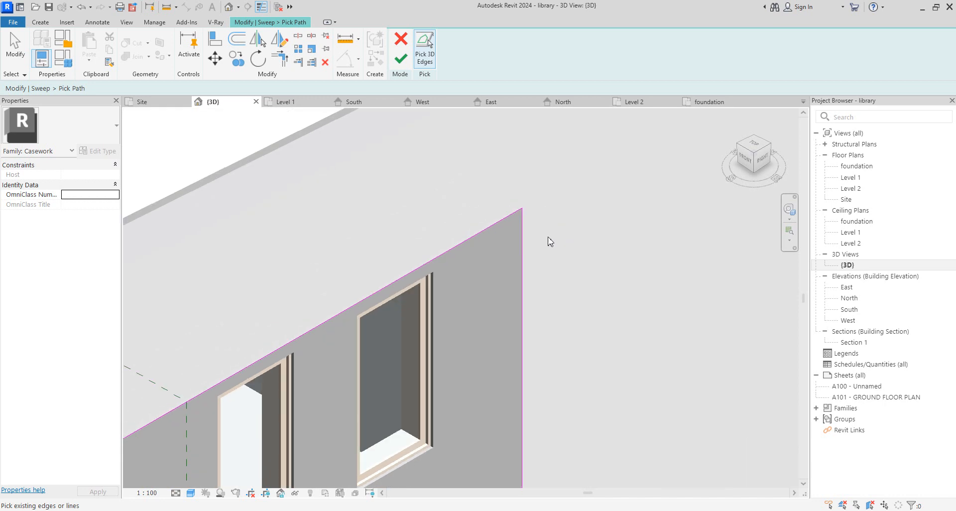
Check the path's corner between the front and east cladding walls, and finish the sweep path.
scroll(468, 351, "up", 5)
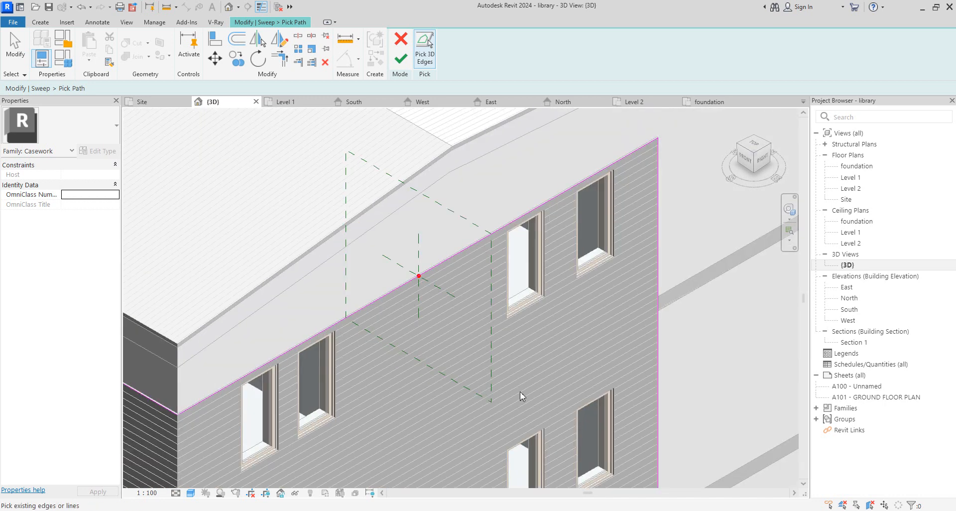
scroll(541, 389, "down", 4)
scroll(304, 419, "up", 6)
scroll(374, 378, "up", 5)
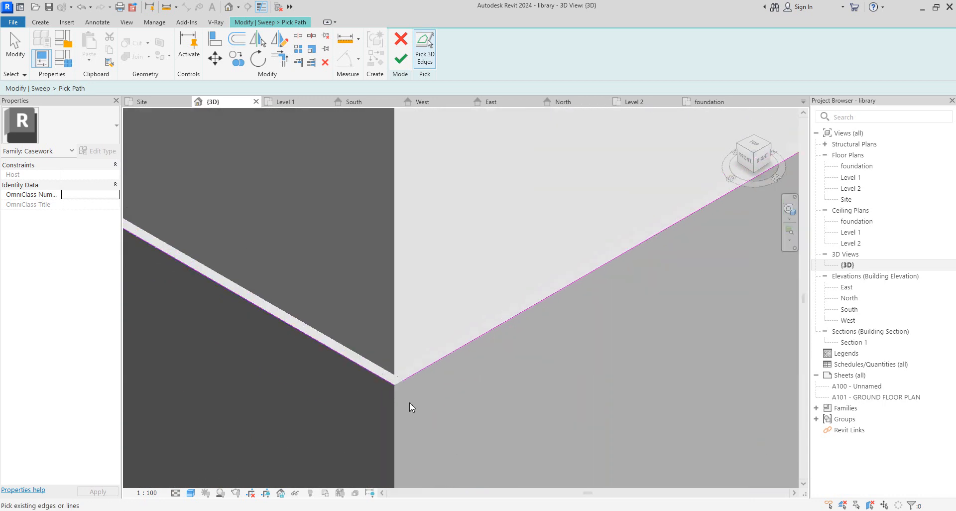
left_click(279, 58)
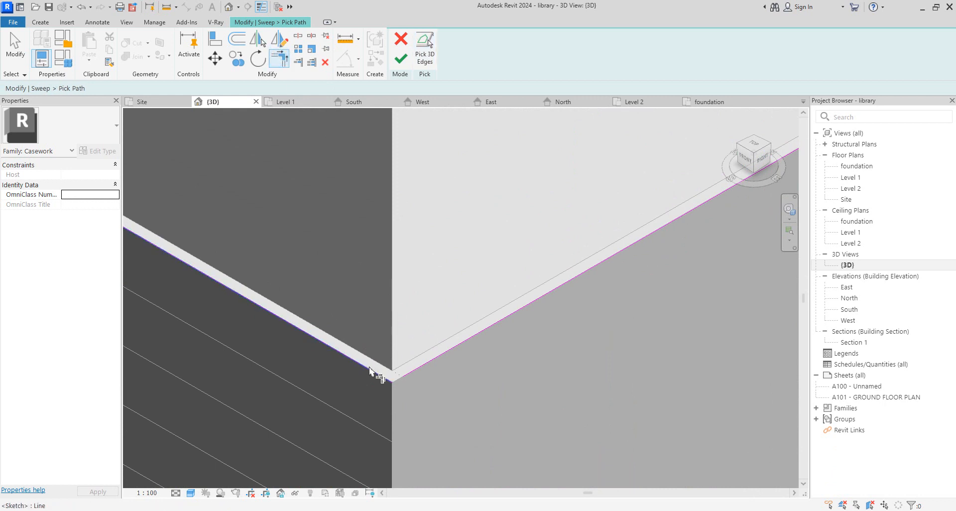
scroll(478, 208, "down", 4)
left_click(401, 59)
Start sketching the sweep's profile and open the South elevation for it.
scroll(479, 220, "down", 5)
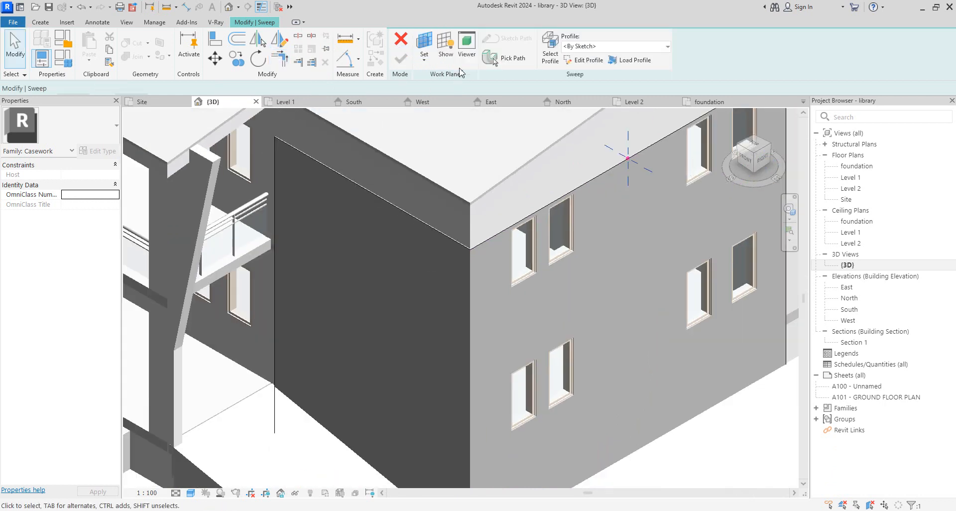
left_click(550, 53)
left_click(590, 60)
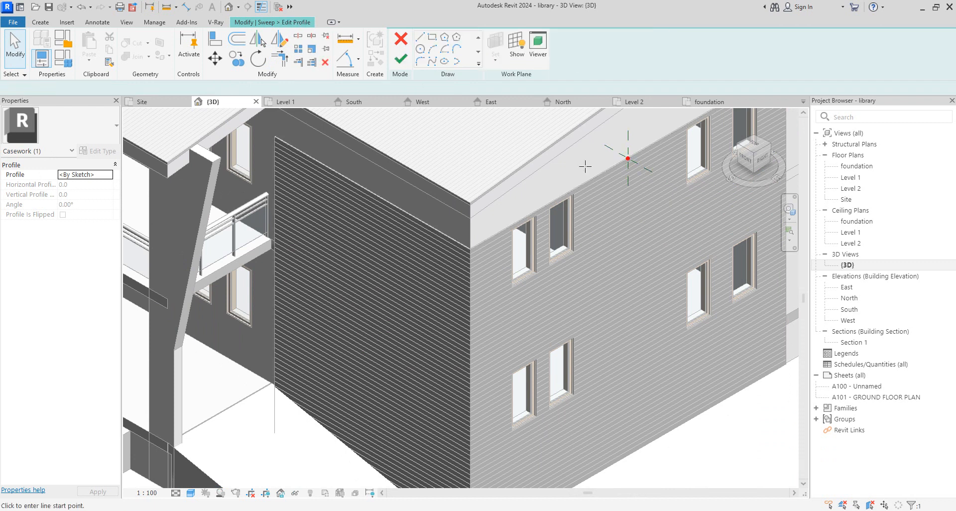
left_click(852, 310)
double_click(853, 310)
scroll(443, 268, "down", 5)
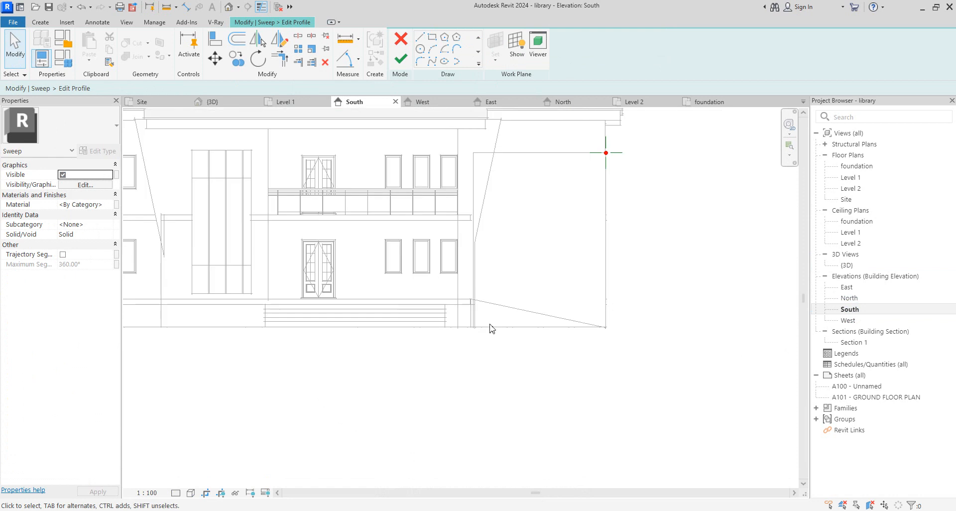
Sketch a rectangular profile about 120 by 60 mm at the path's reference point and finish the profile and the sweep.
scroll(539, 252, "up", 6)
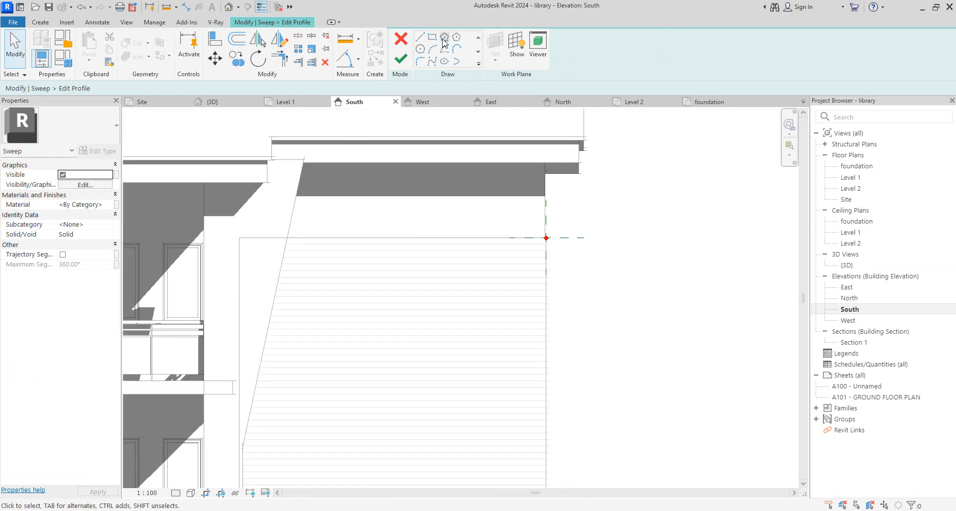
scroll(542, 238, "up", 5)
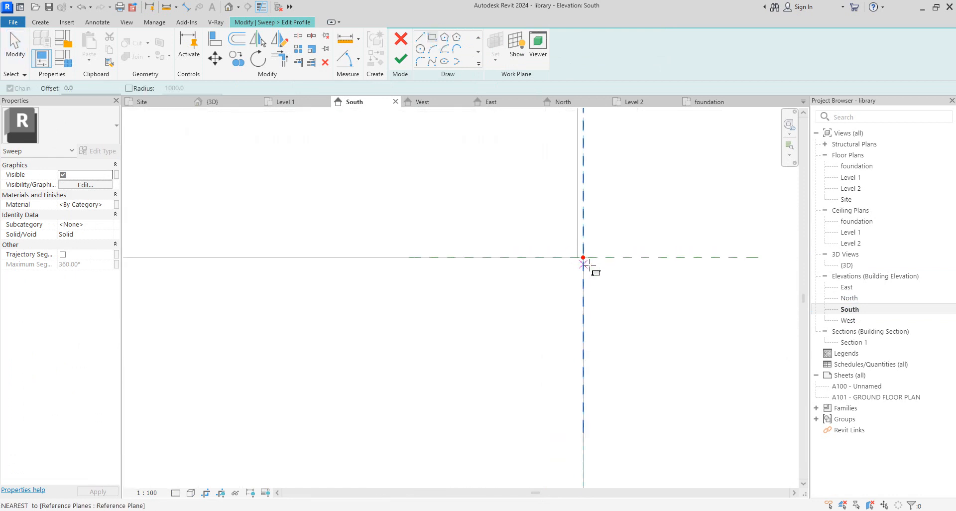
left_click(579, 257)
left_click(614, 239)
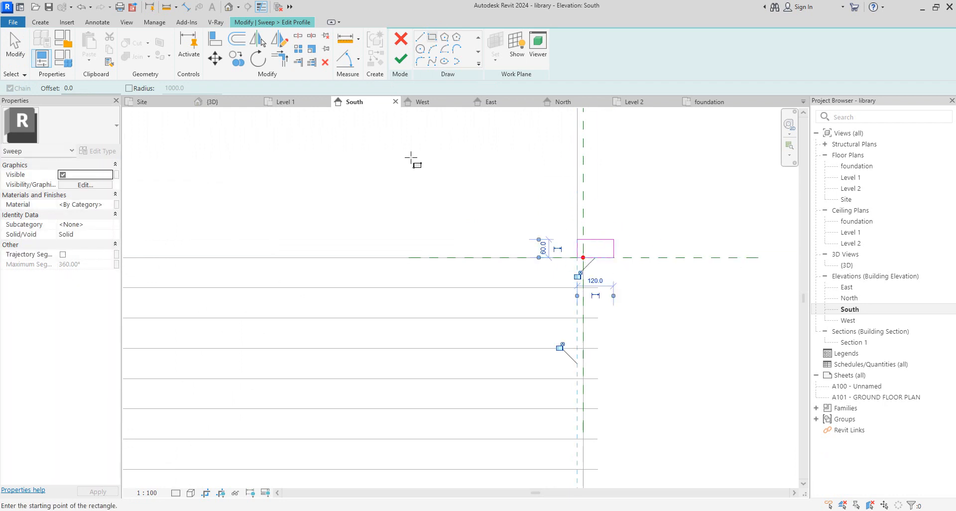
left_click(402, 66)
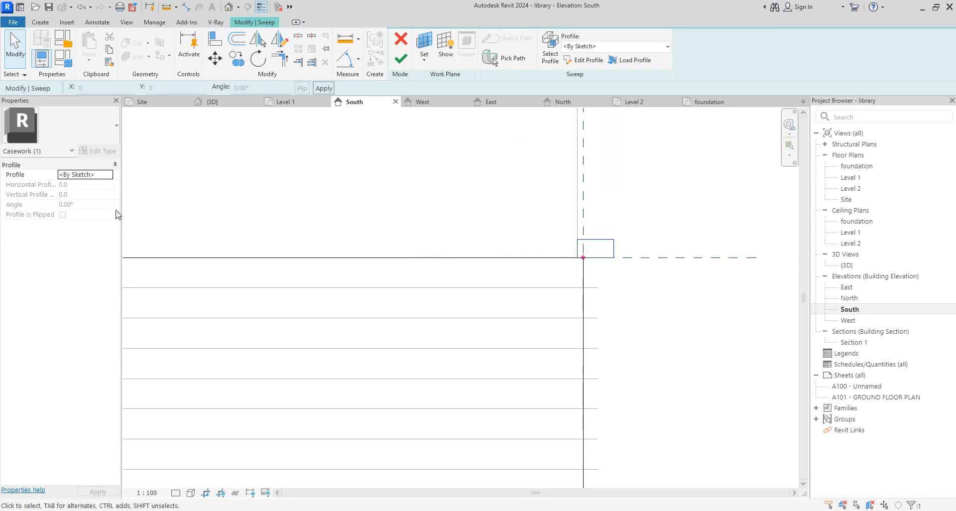
left_click(400, 58)
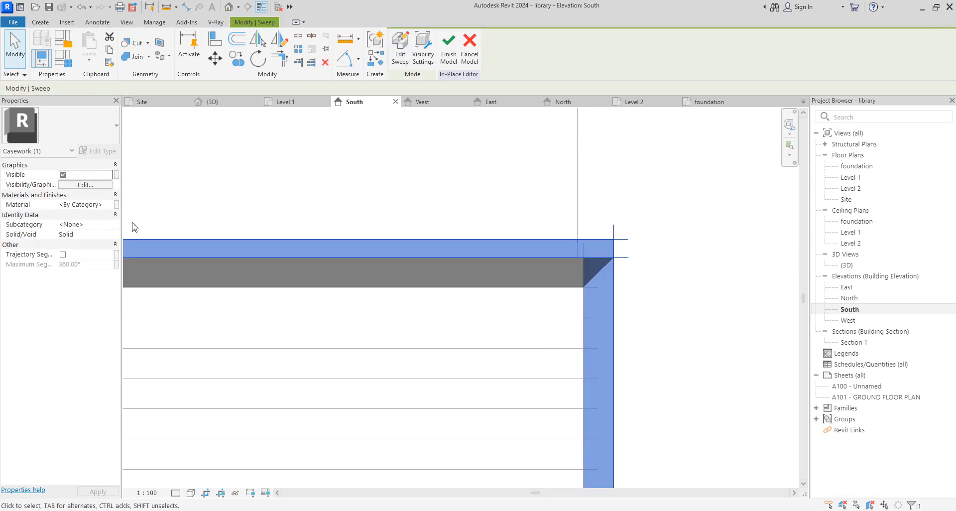
Assign the Aluminium(8) material to the new sweep.
left_click(108, 205)
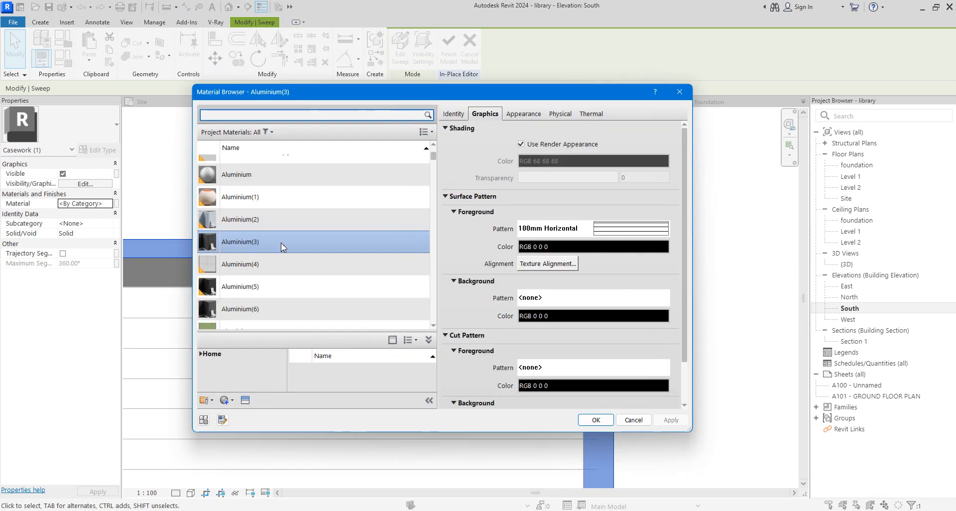
scroll(279, 283, "down", 2)
scroll(279, 285, "down", 3)
scroll(279, 285, "up", 5)
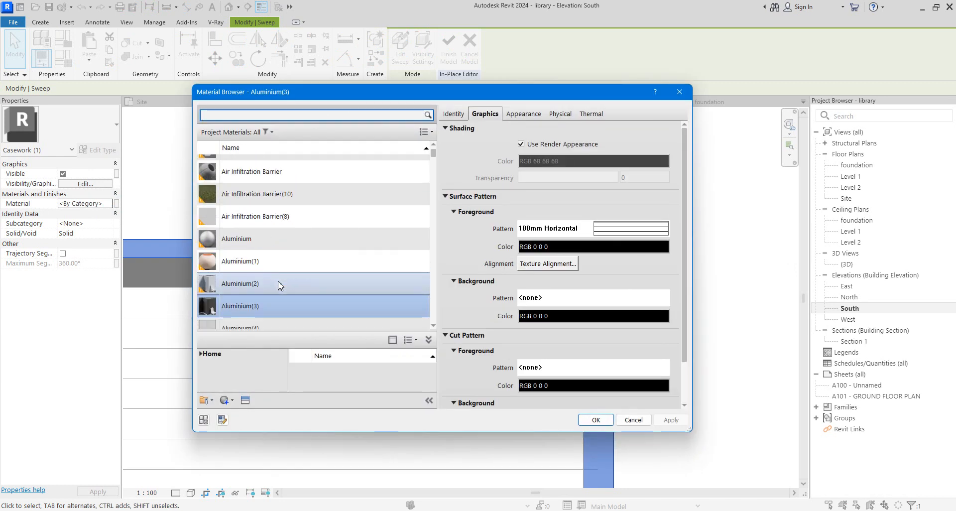
scroll(278, 285, "down", 4)
scroll(279, 285, "down", 8)
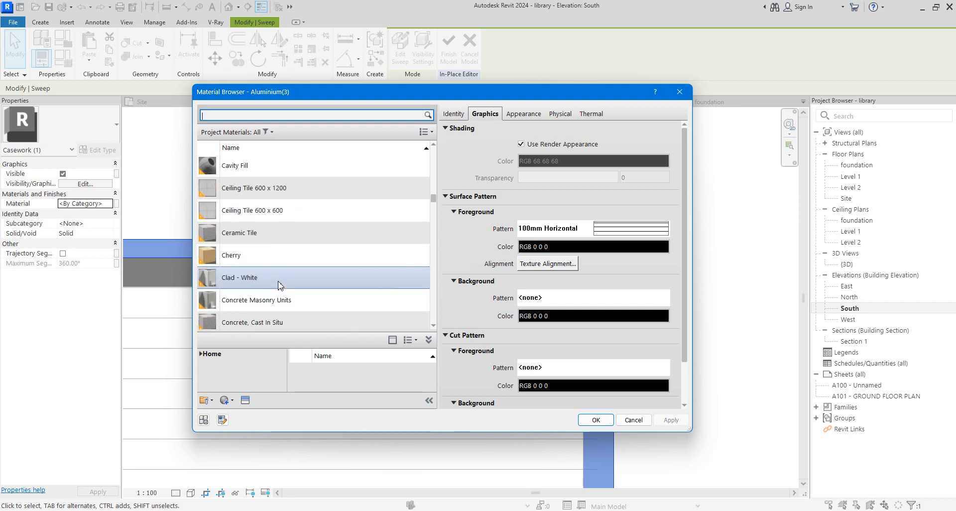
scroll(279, 285, "up", 10)
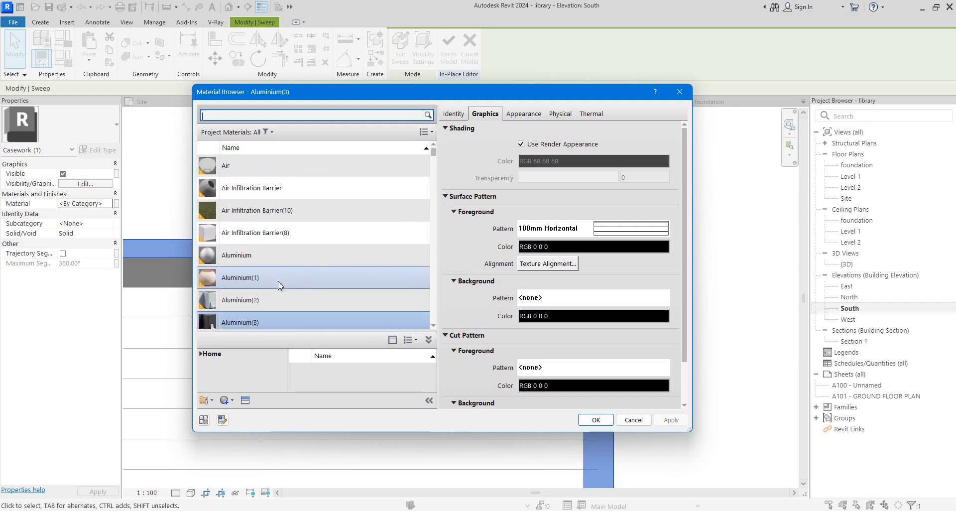
scroll(299, 239, "down", 2)
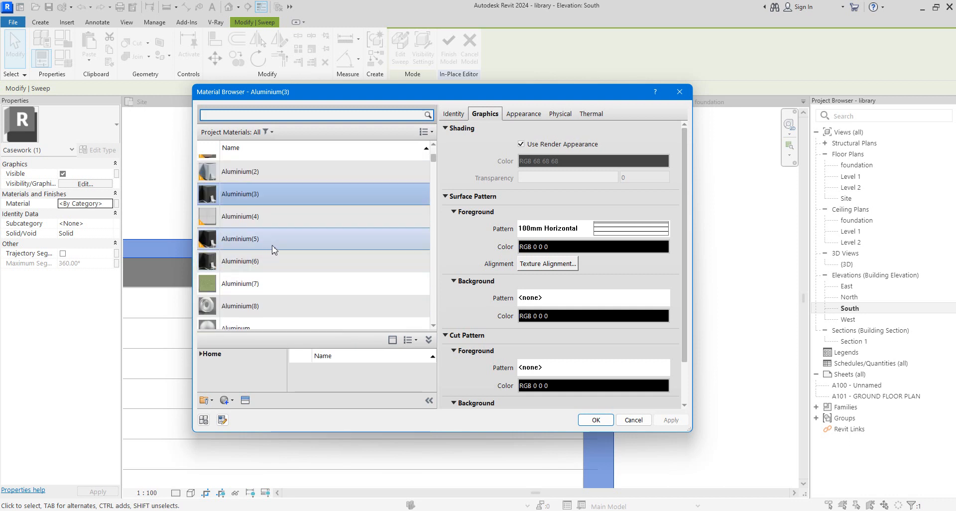
double_click(247, 306)
left_click(631, 207)
Return to the 3D view and finish the in-place casework model.
scroll(641, 262, "down", 2)
double_click(852, 266)
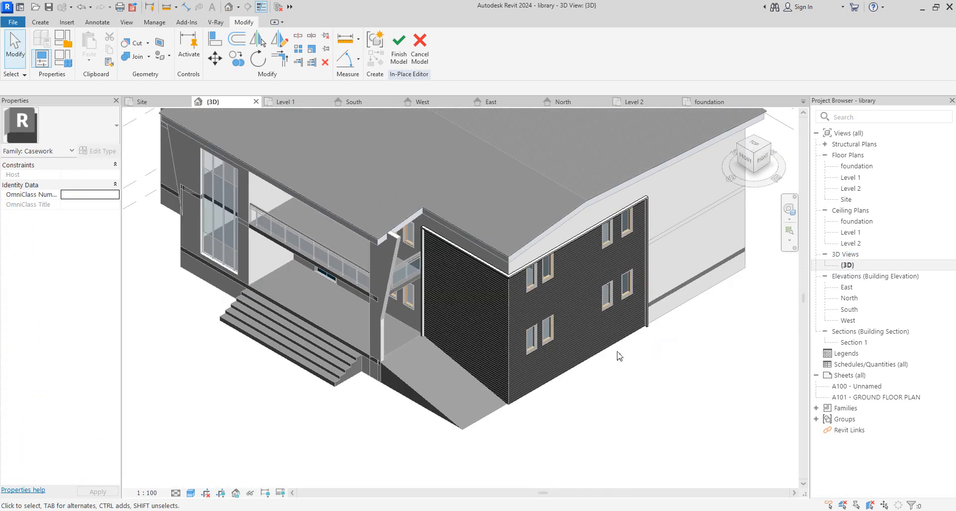
scroll(558, 299, "down", 3)
left_click(401, 47)
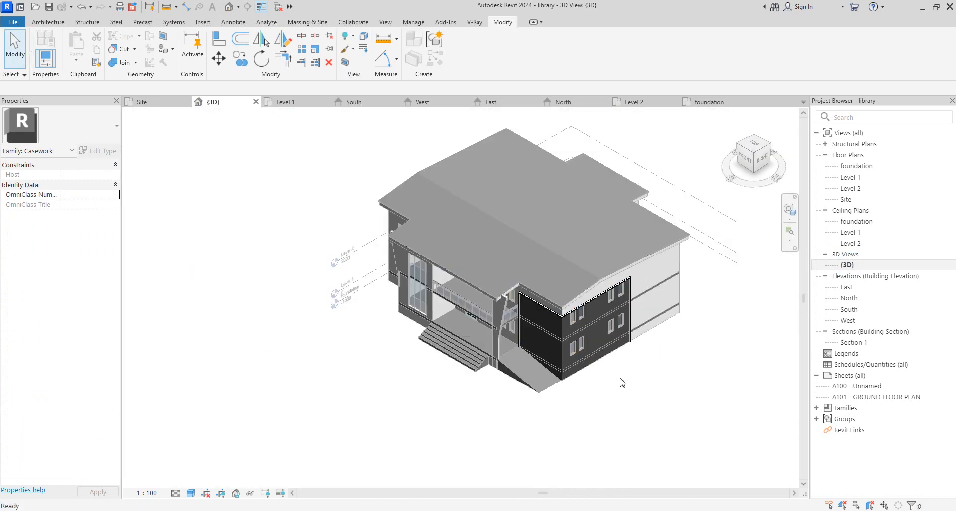
Examine the framed cladding walls and the rest of the building from outside in the 3D view.
scroll(545, 323, "up", 5)
scroll(523, 279, "down", 2)
scroll(533, 323, "up", 3)
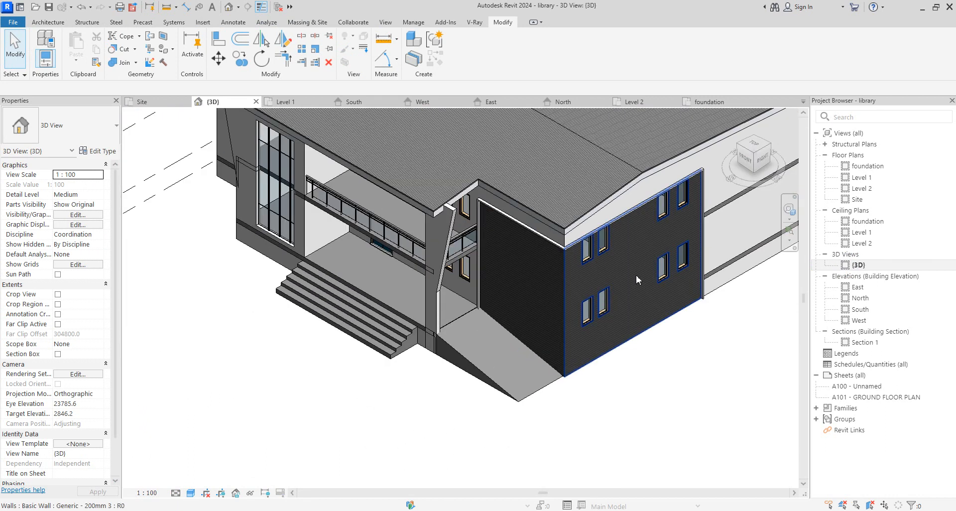
scroll(623, 214, "up", 3)
scroll(619, 292, "down", 6)
scroll(558, 264, "up", 2)
scroll(558, 264, "up", 4)
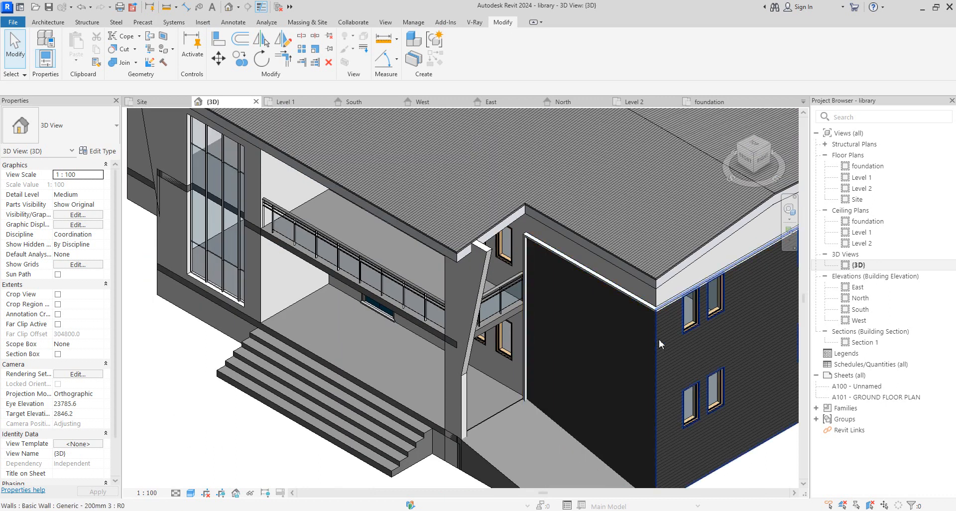
scroll(641, 304, "down", 6)
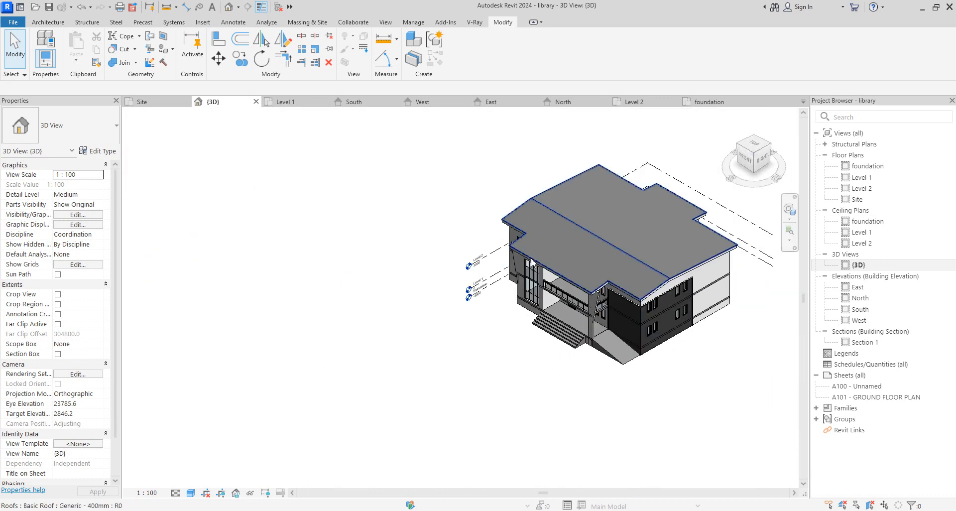
scroll(532, 260, "up", 2)
scroll(532, 259, "up", 3)
scroll(597, 299, "down", 5)
scroll(707, 342, "up", 3)
scroll(629, 401, "up", 3)
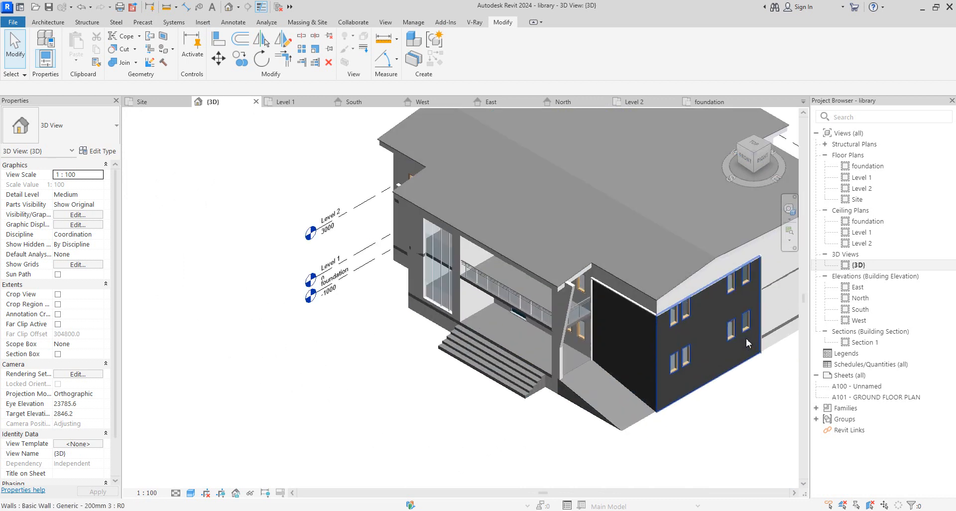
scroll(619, 343, "down", 3)
scroll(666, 299, "up", 3)
scroll(647, 324, "down", 4)
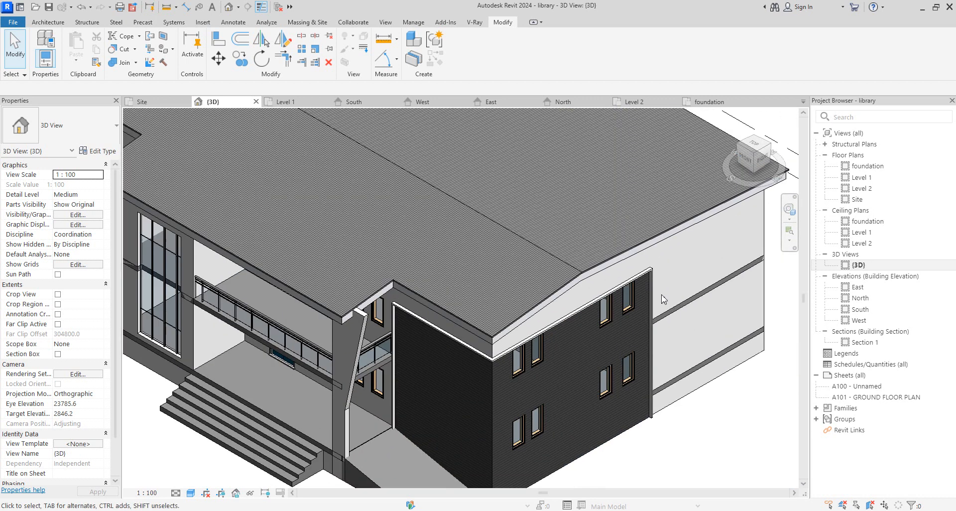
scroll(598, 389, "up", 1)
scroll(602, 366, "up", 3)
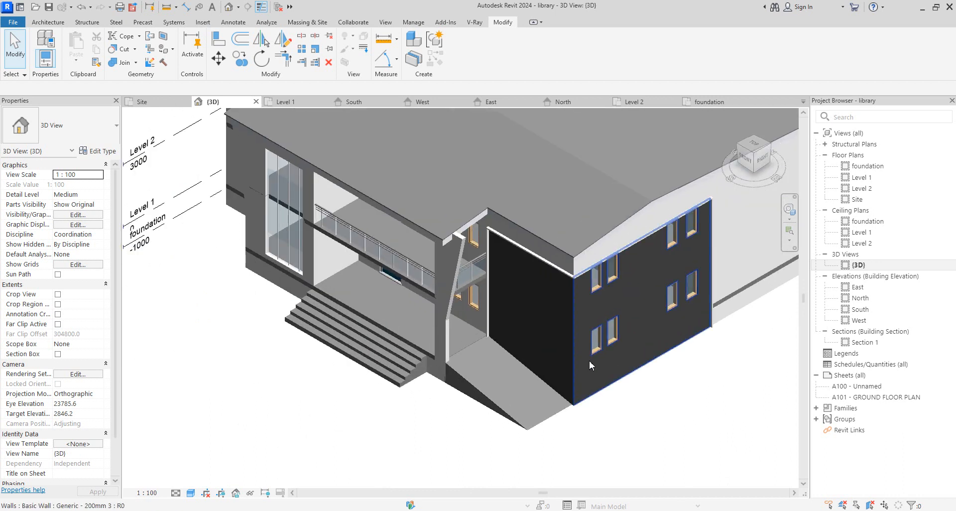
scroll(548, 366, "down", 2)
scroll(592, 314, "up", 3)
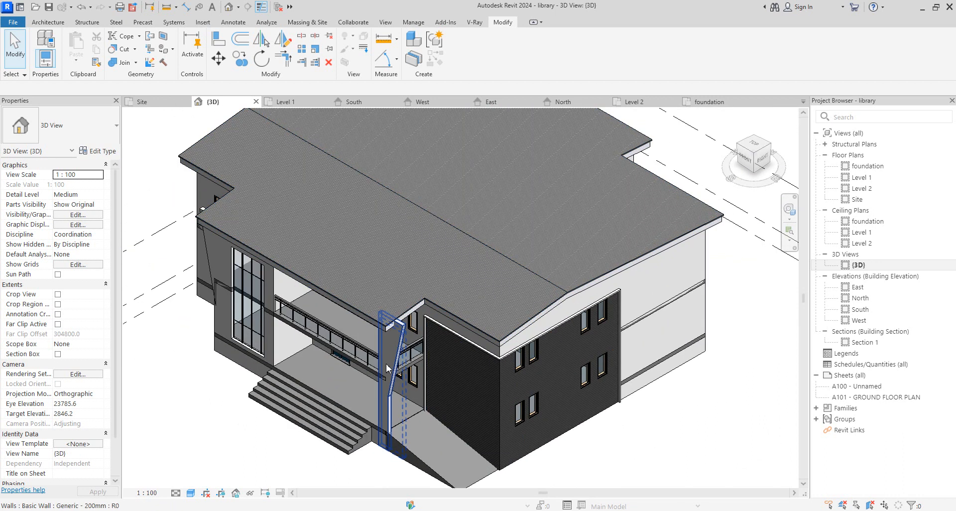
scroll(523, 377, "down", 3)
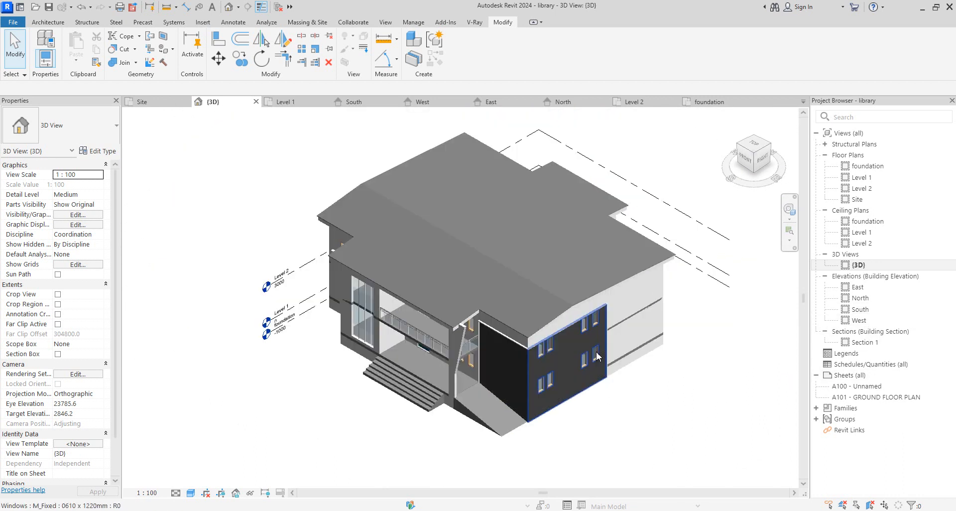
scroll(458, 343, "up", 5)
scroll(459, 344, "down", 4)
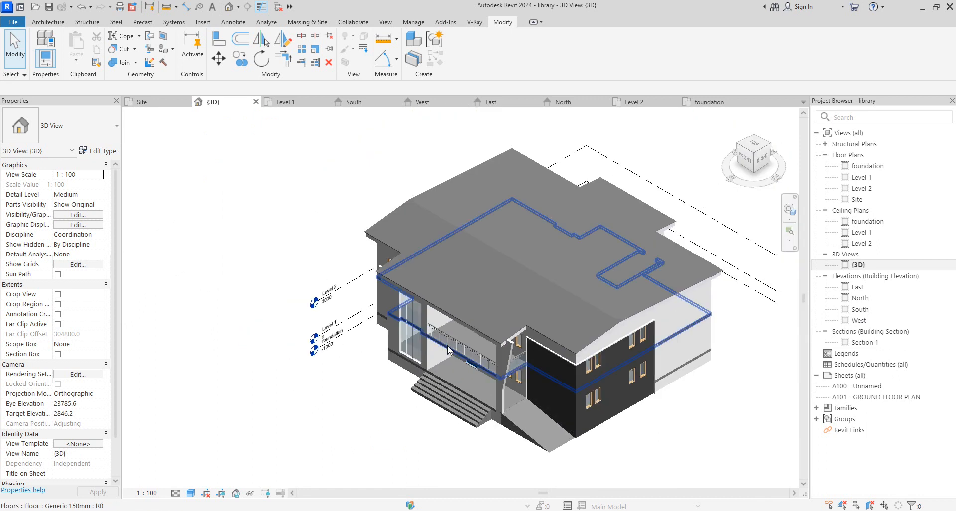
Open the South elevation and set its visual style to Realistic.
left_click(859, 310)
double_click(859, 311)
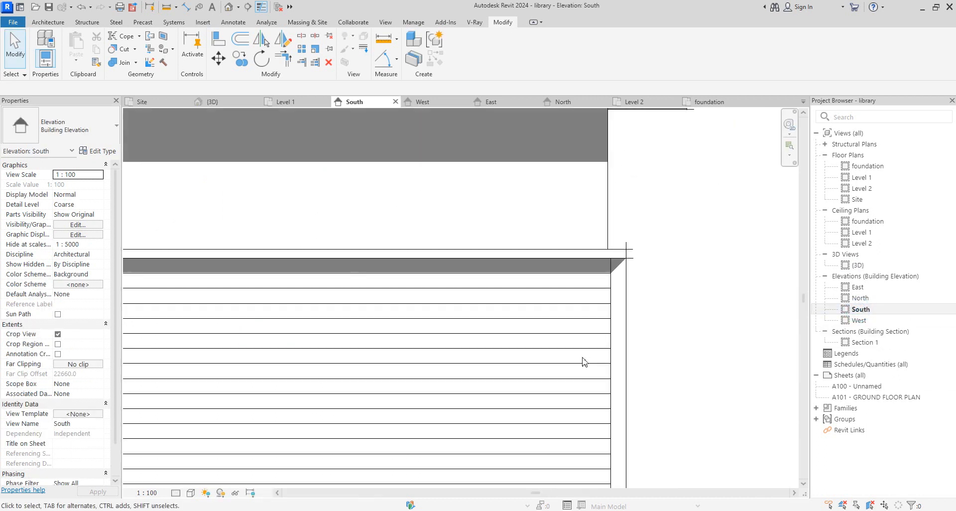
scroll(488, 396, "down", 6)
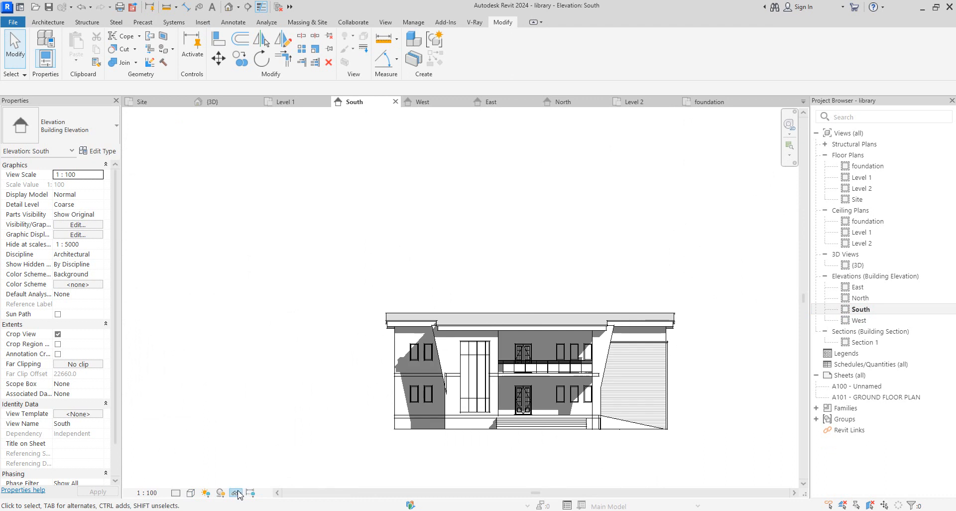
left_click(191, 492)
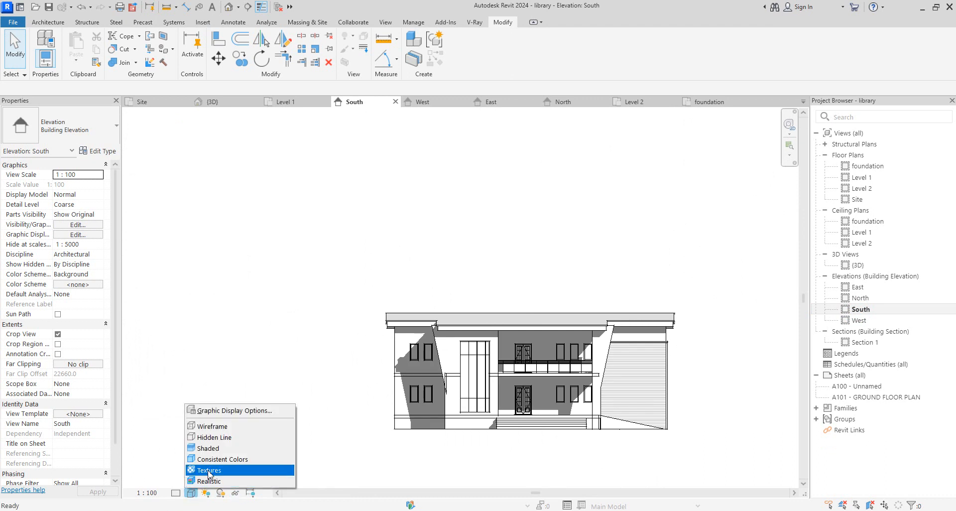
left_click(209, 481)
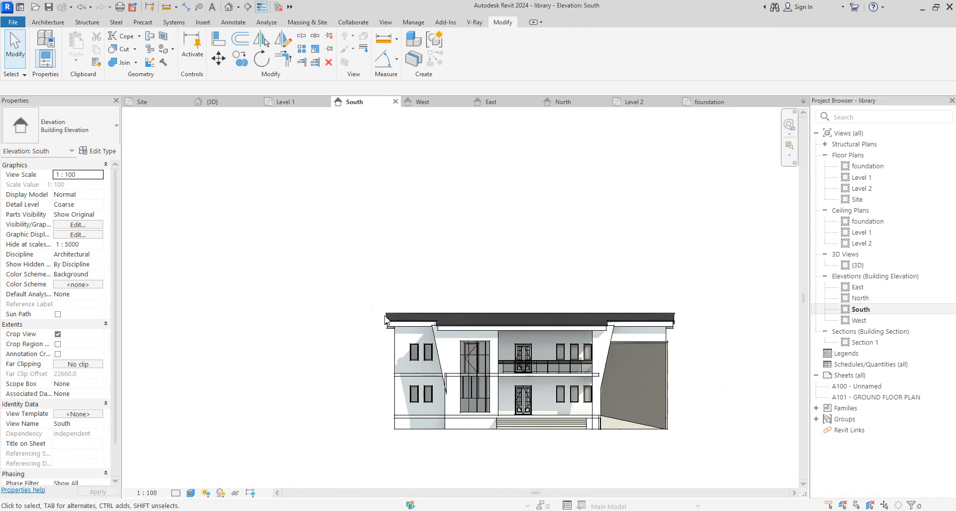
scroll(715, 361, "up", 3)
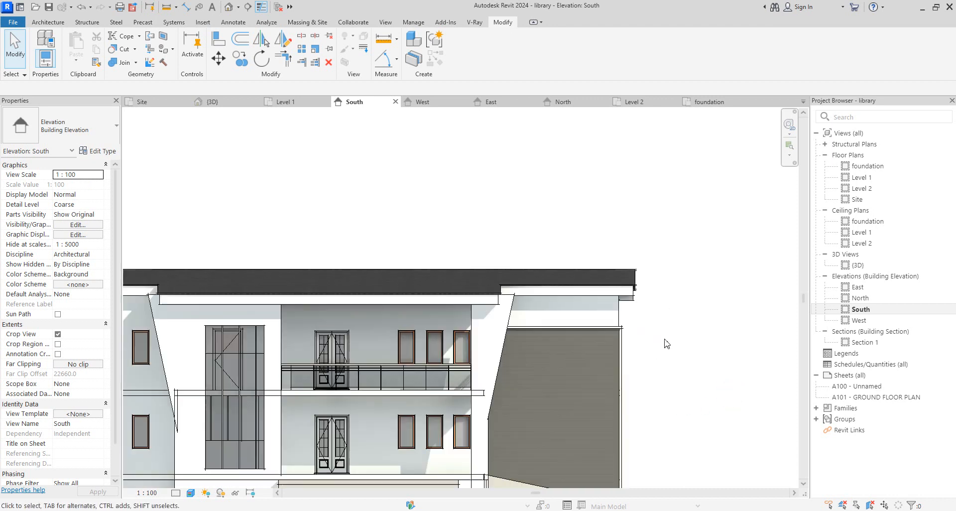
scroll(667, 343, "down", 2)
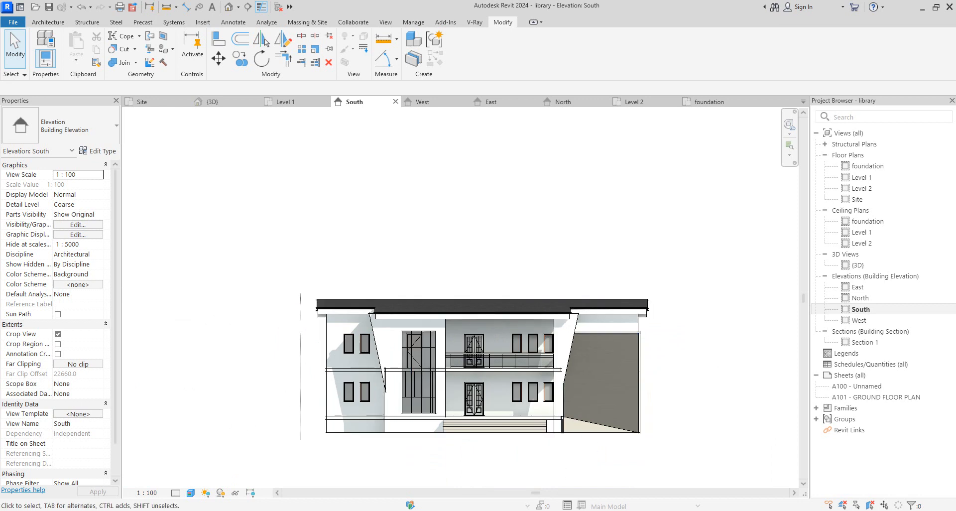